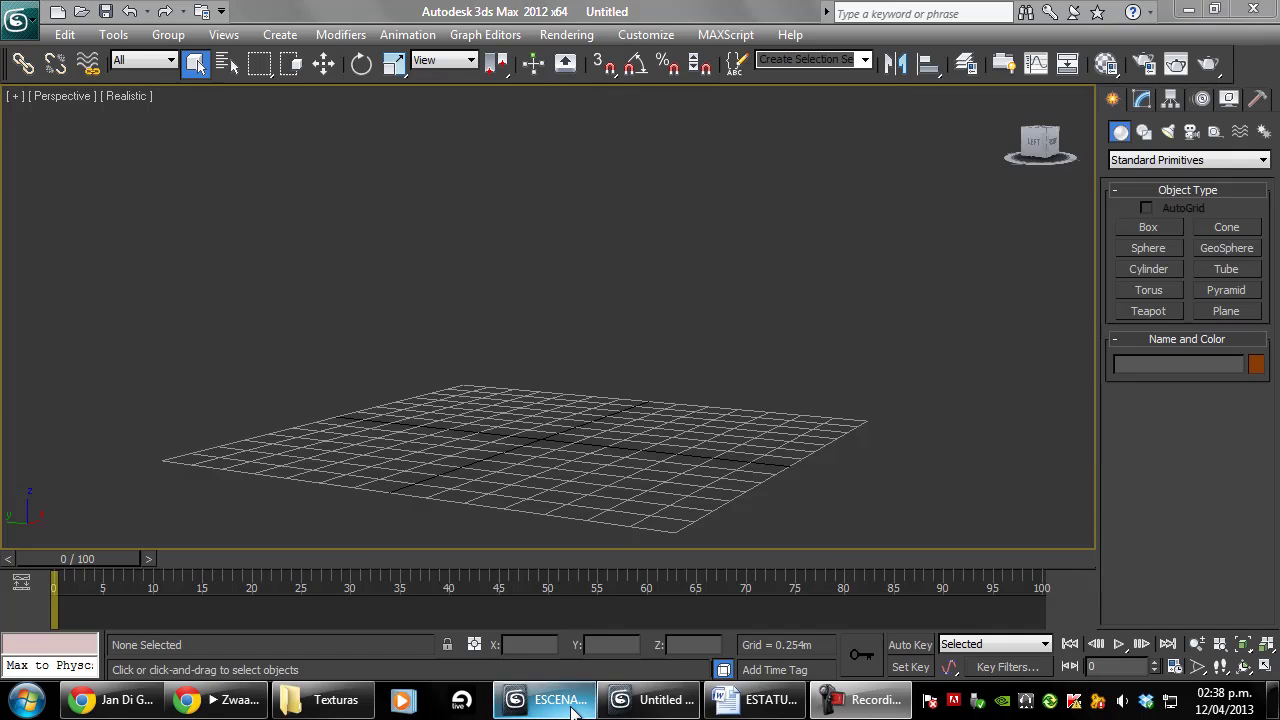
# Look around the finished house scene, then return to the empty untitled scene.
pyautogui.moveTo(545, 700)
pyautogui.click(480, 605)
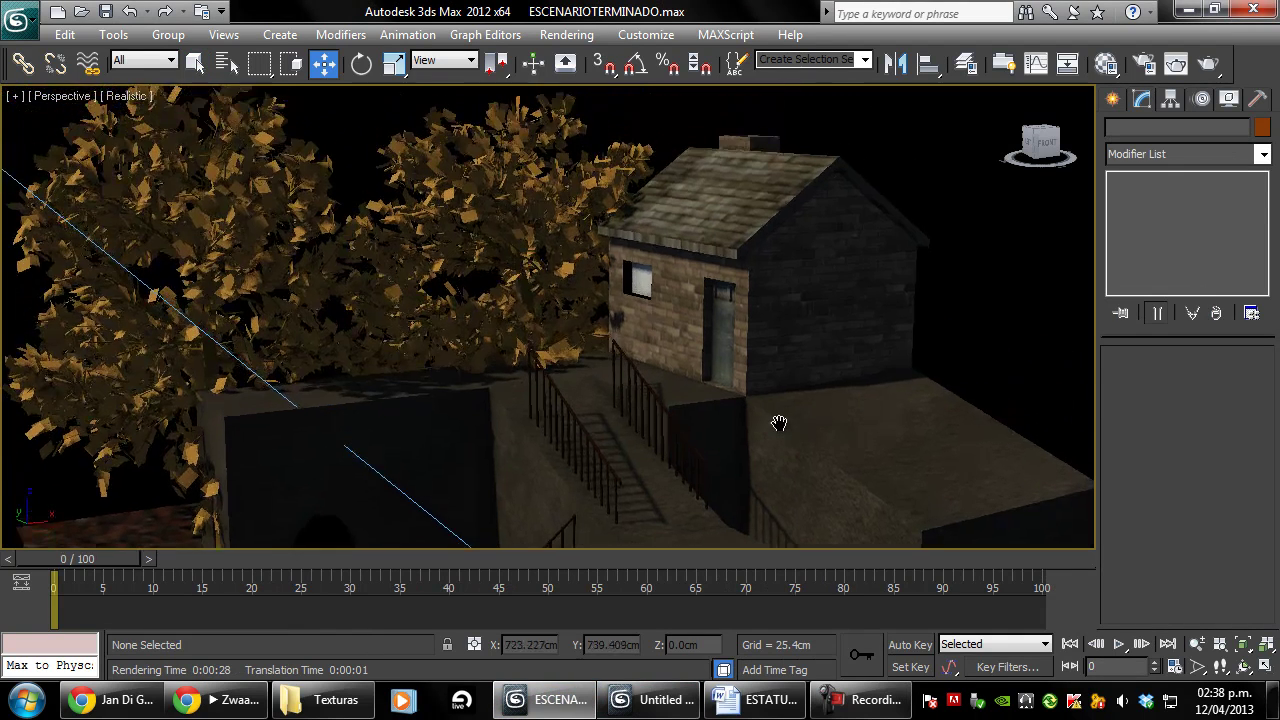
pyautogui.moveTo(759, 320); pyautogui.dragTo(777, 363, button='middle')
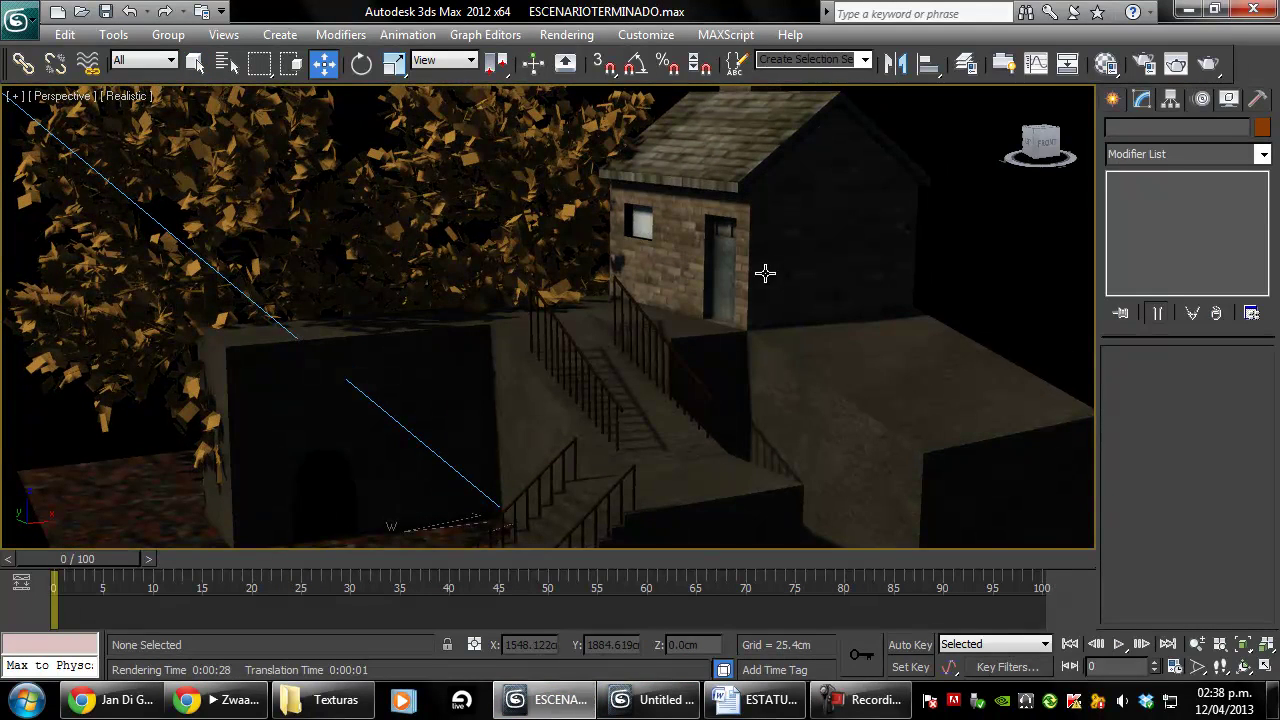
pyautogui.moveTo(745, 288)
pyautogui.keyDown('alt'); pyautogui.mouseDown(button='middle')
pyautogui.moveTo(694, 386)
pyautogui.moveTo(740, 283)
pyautogui.moveTo(749, 293)
pyautogui.mouseUp(button='middle'); pyautogui.keyUp('alt')
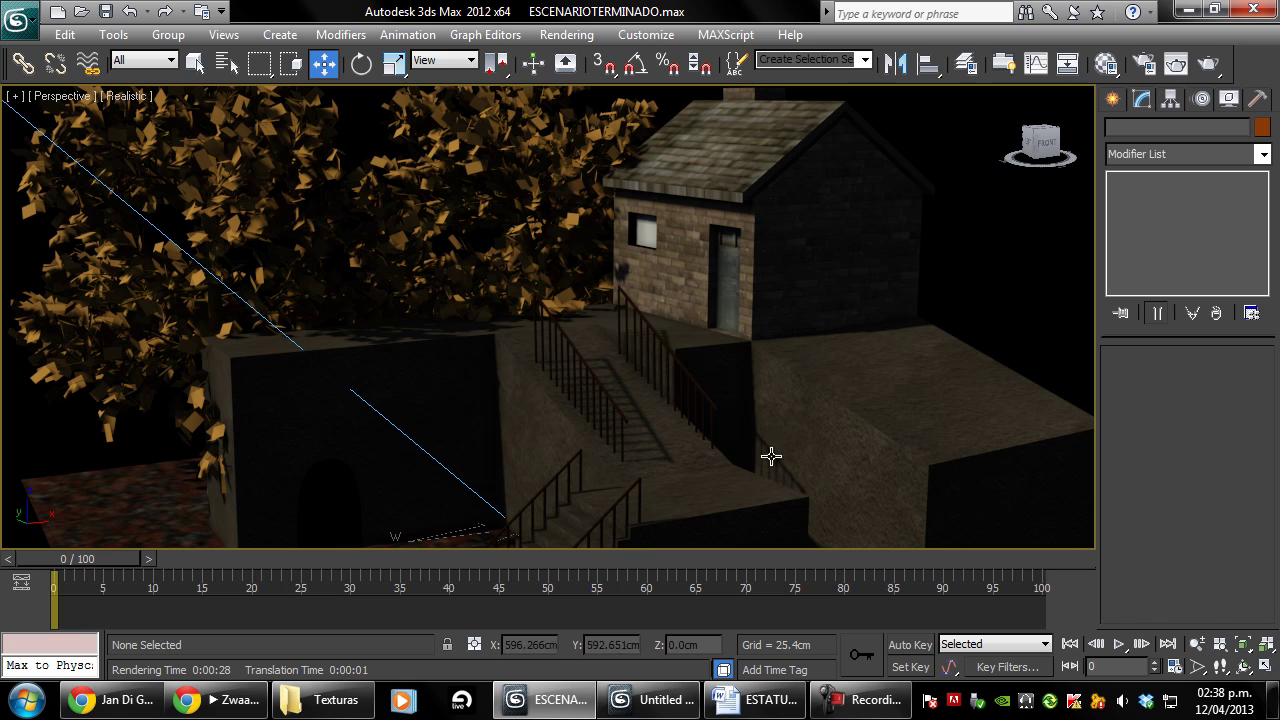
pyautogui.moveTo(634, 294)
pyautogui.keyDown('alt'); pyautogui.mouseDown(button='middle')
pyautogui.moveTo(623, 363)
pyautogui.moveTo(525, 403)
pyautogui.mouseUp(button='middle'); pyautogui.keyUp('alt')
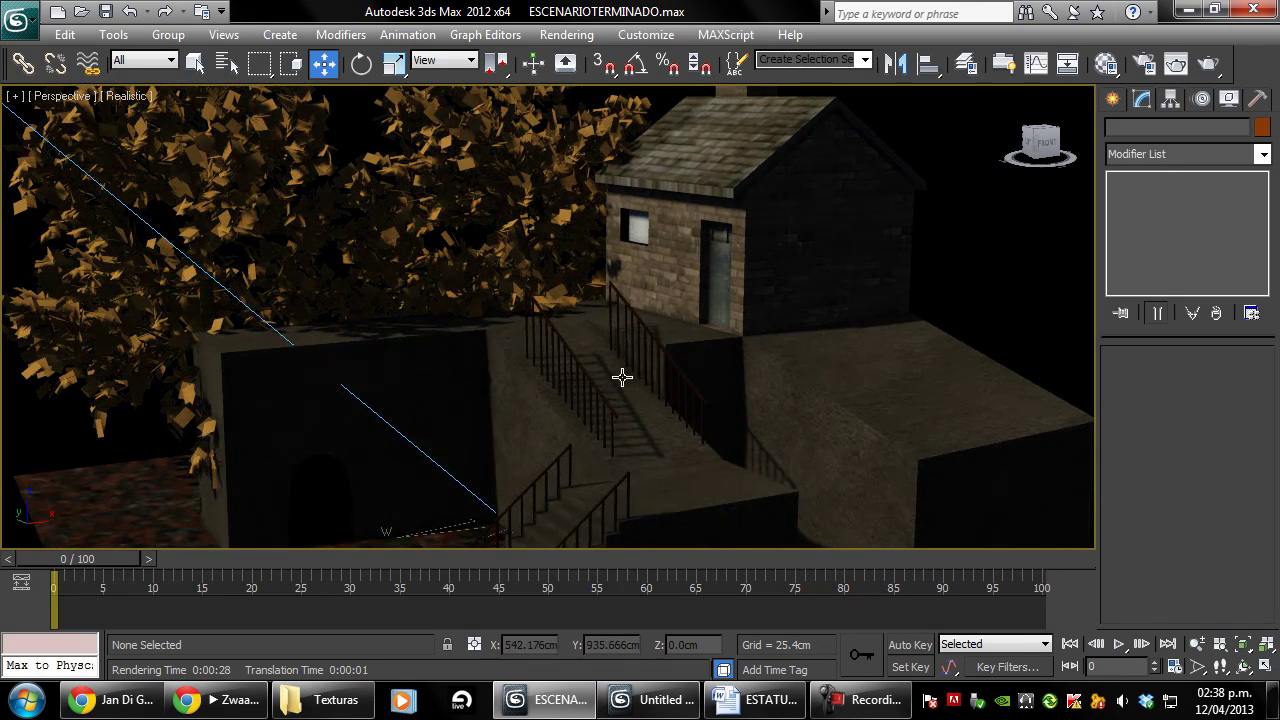
pyautogui.moveTo(666, 320)
pyautogui.keyDown('alt'); pyautogui.mouseDown(button='middle')
pyautogui.moveTo(751, 323)
pyautogui.moveTo(683, 331)
pyautogui.moveTo(608, 400)
pyautogui.mouseUp(button='middle'); pyautogui.keyUp('alt')
pyautogui.moveTo(742, 359)
pyautogui.keyDown('alt'); pyautogui.mouseDown(button='middle')
pyautogui.moveTo(749, 349)
pyautogui.moveTo(674, 329)
pyautogui.mouseUp(button='middle'); pyautogui.keyUp('alt')
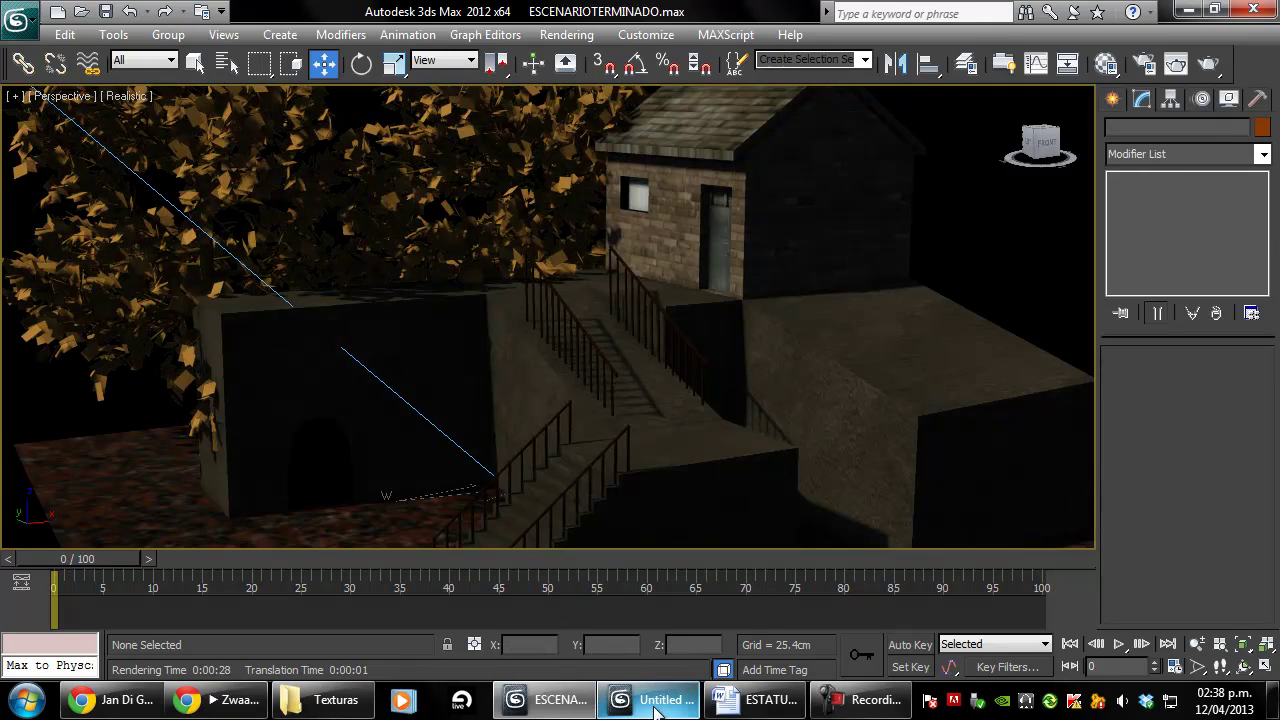
pyautogui.click(655, 705)
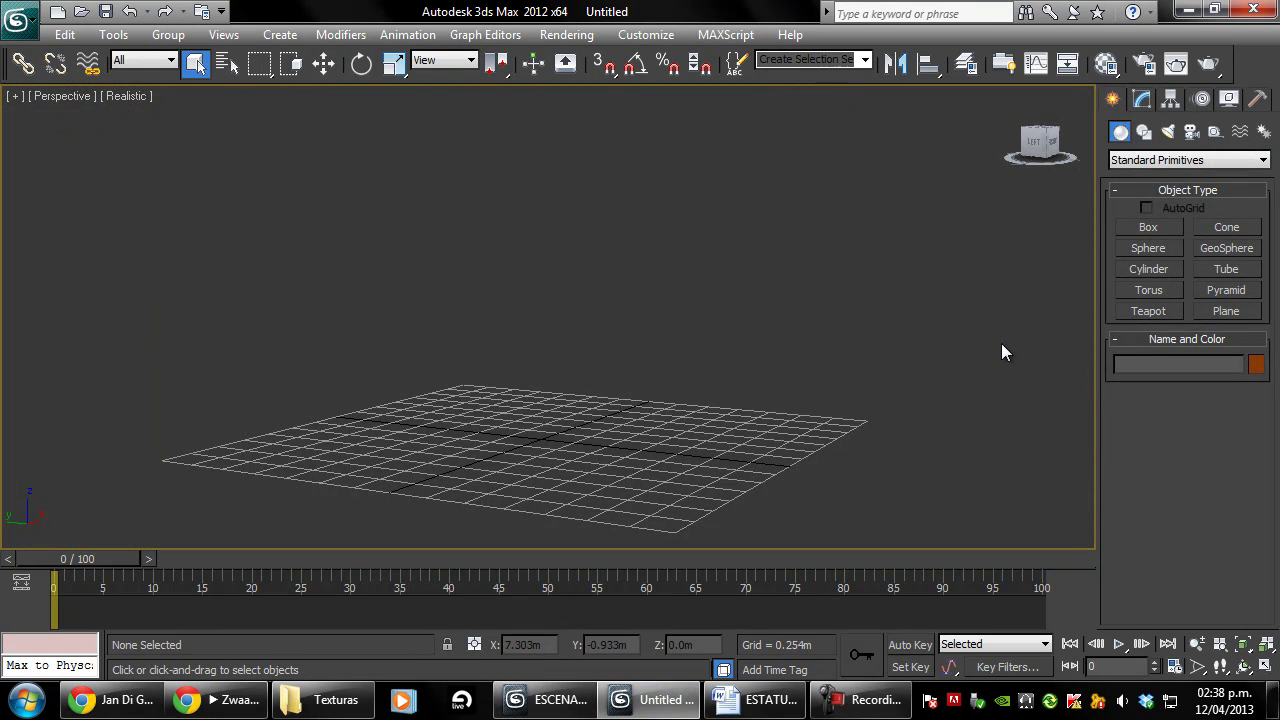
# Draw a long flat box across the grid in the Top view, then return to Perspective.
pyautogui.click(1140, 226)
pyautogui.click(70, 99)
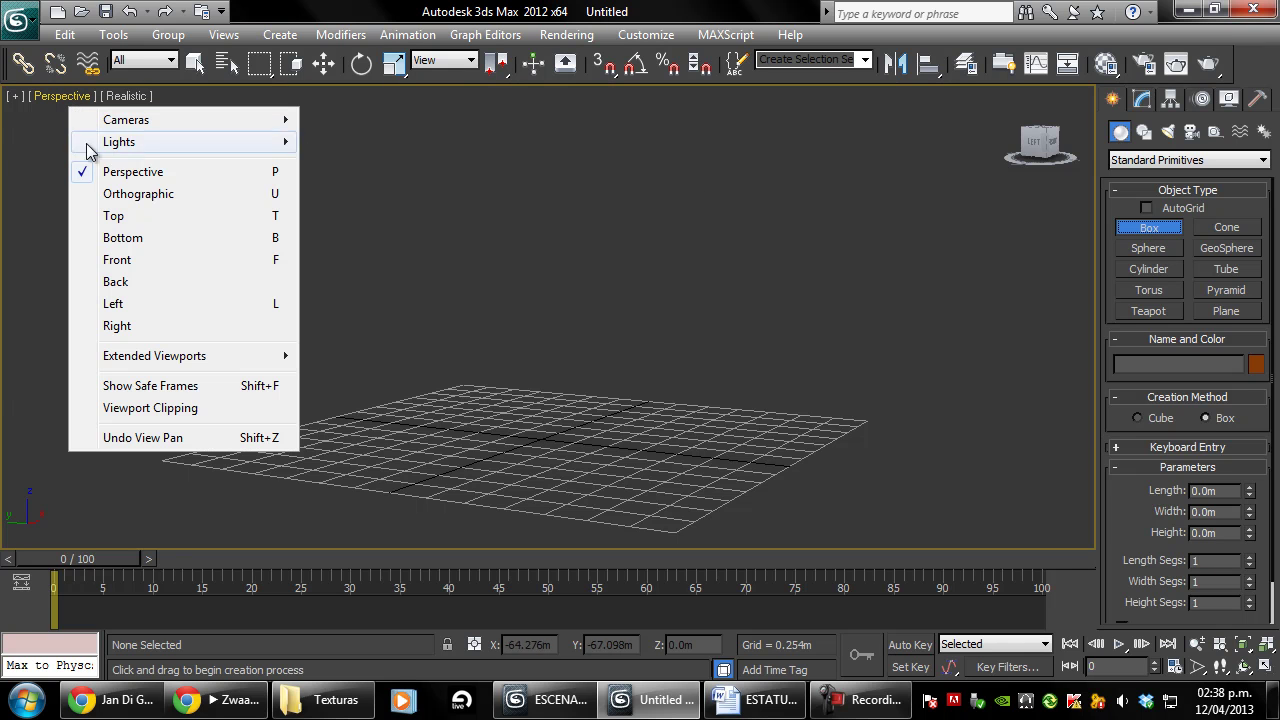
pyautogui.click(156, 222)
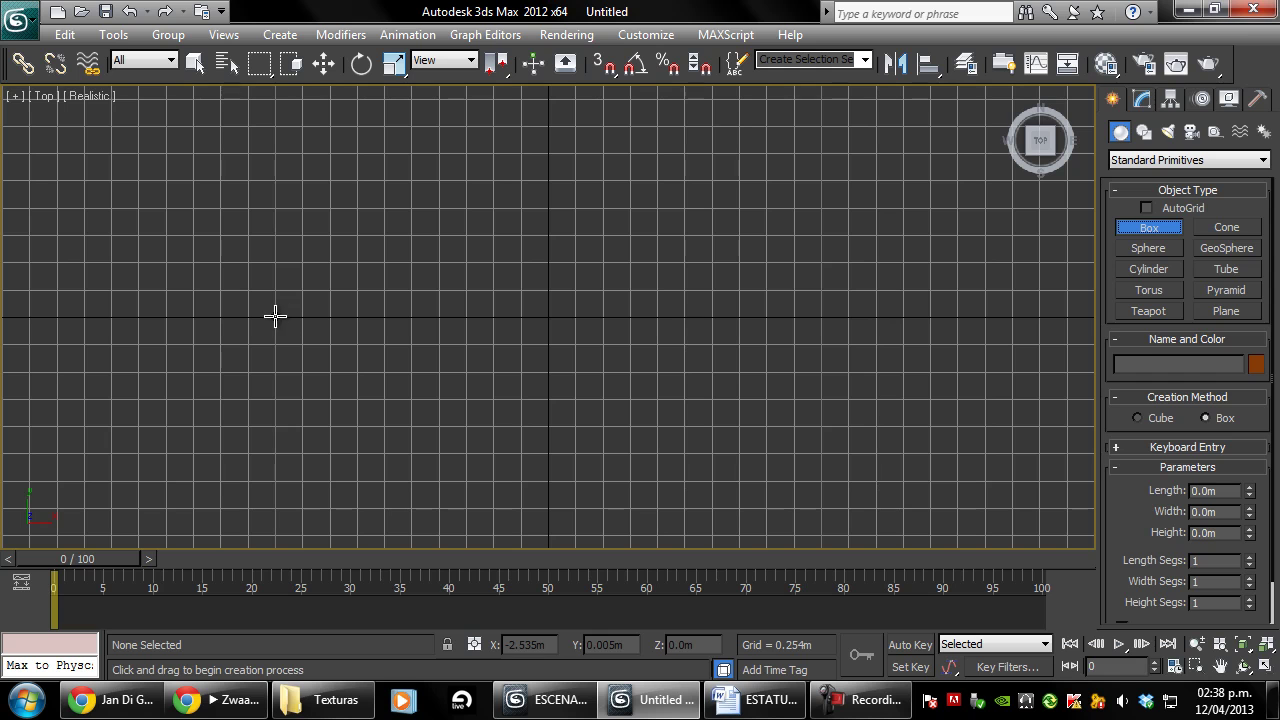
pyautogui.moveTo(275, 316); pyautogui.dragTo(847, 290)
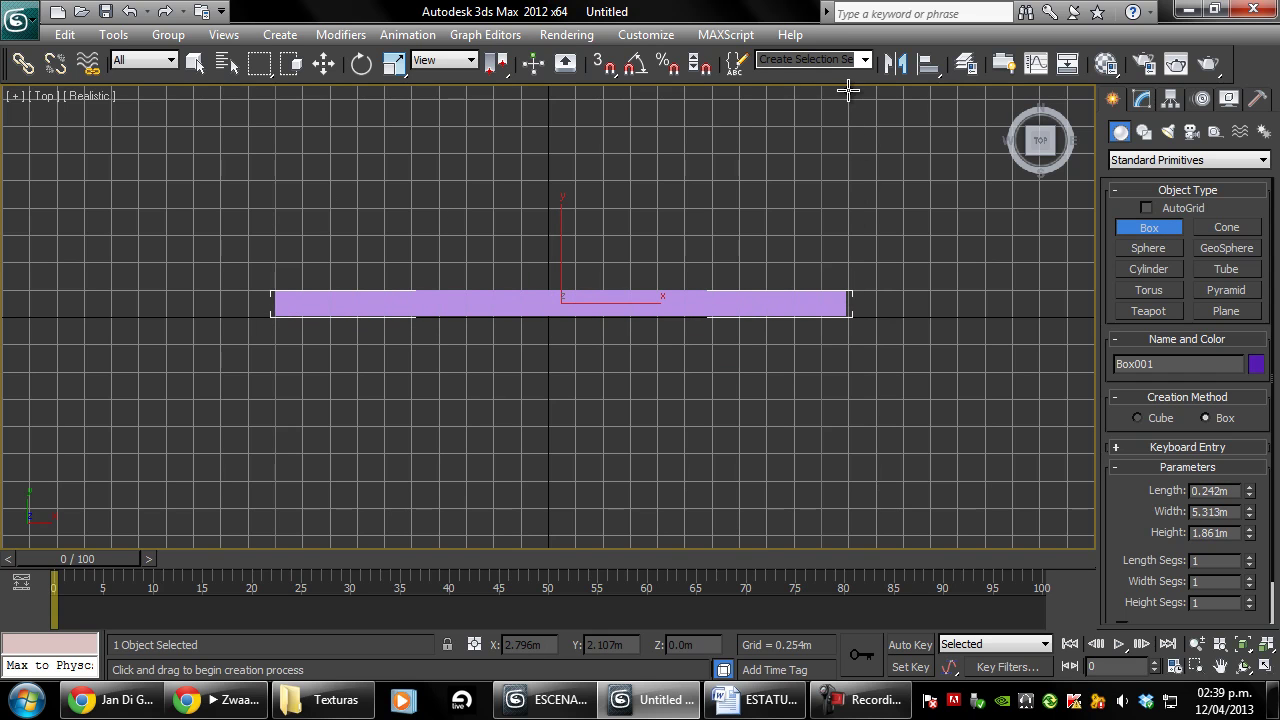
pyautogui.click(50, 100)
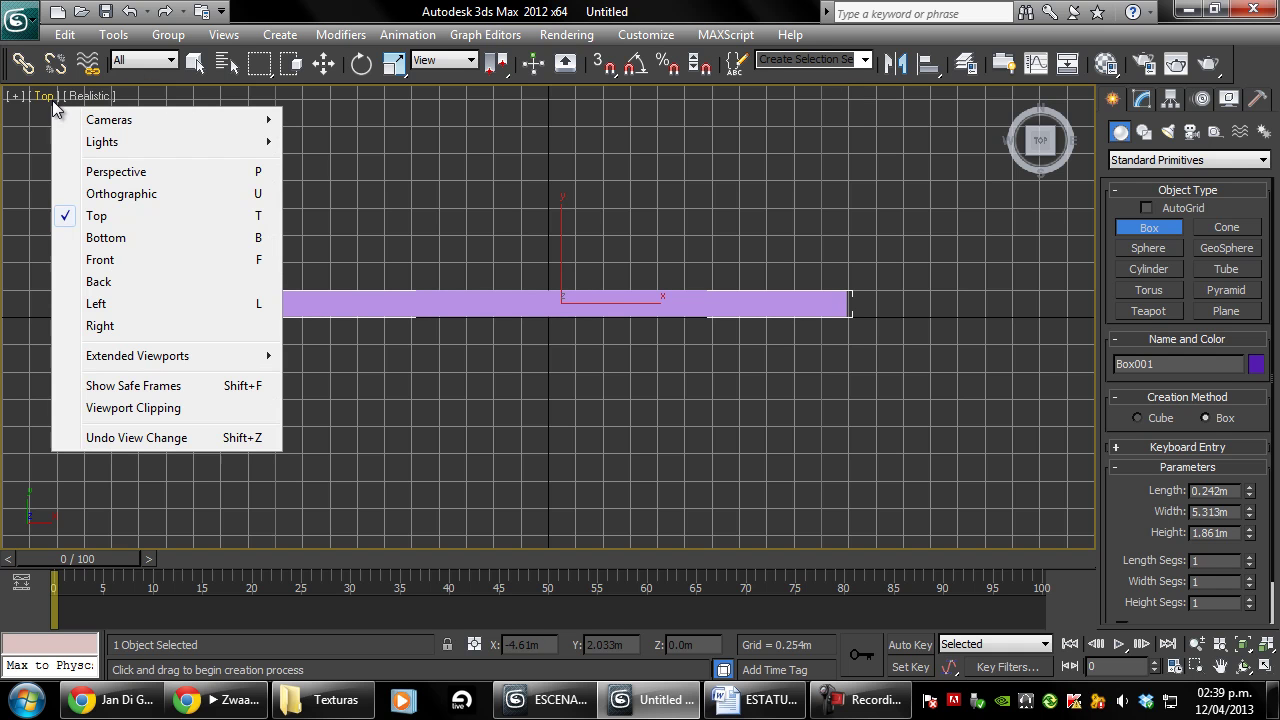
pyautogui.click(140, 172)
# Reduce the box's Length so the wall is about 0.164 m thick.
pyautogui.moveTo(1040, 152); pyautogui.dragTo(1045, 135)
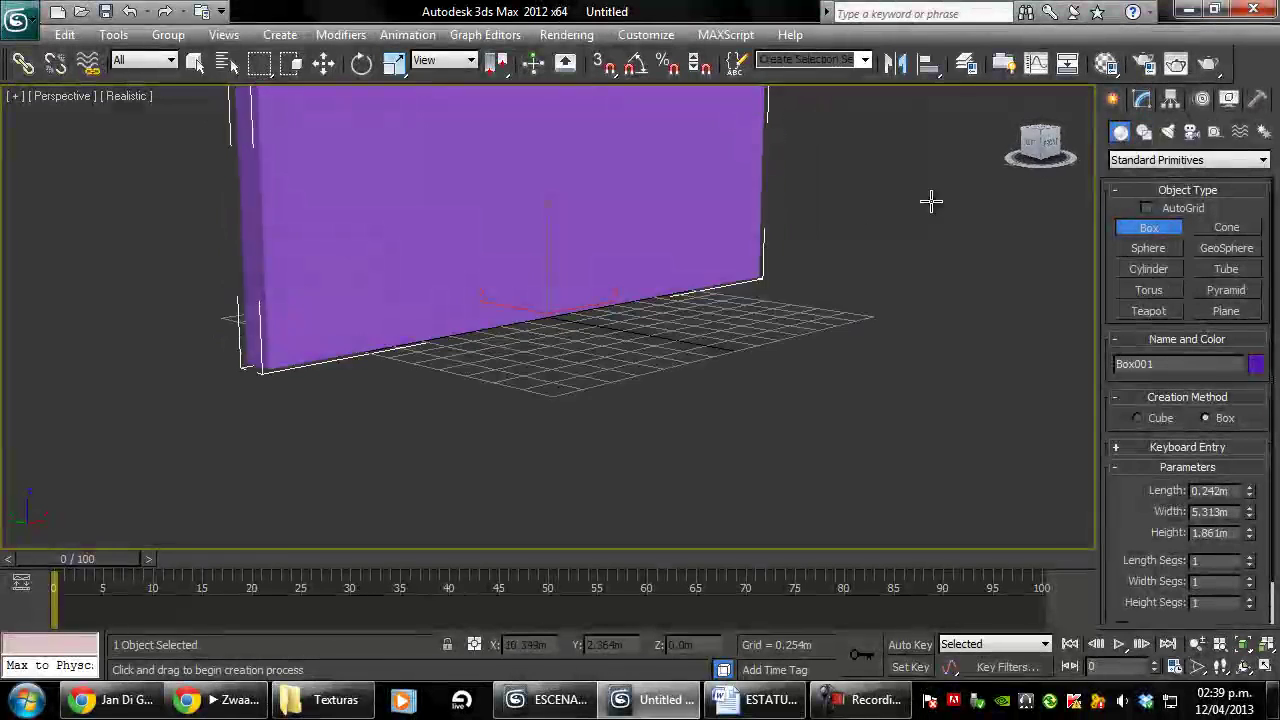
pyautogui.moveTo(929, 200); pyautogui.dragTo(855, 390, button='middle')
pyautogui.scroll(3, 286, 171)
pyautogui.scroll(-3, 380, 170)
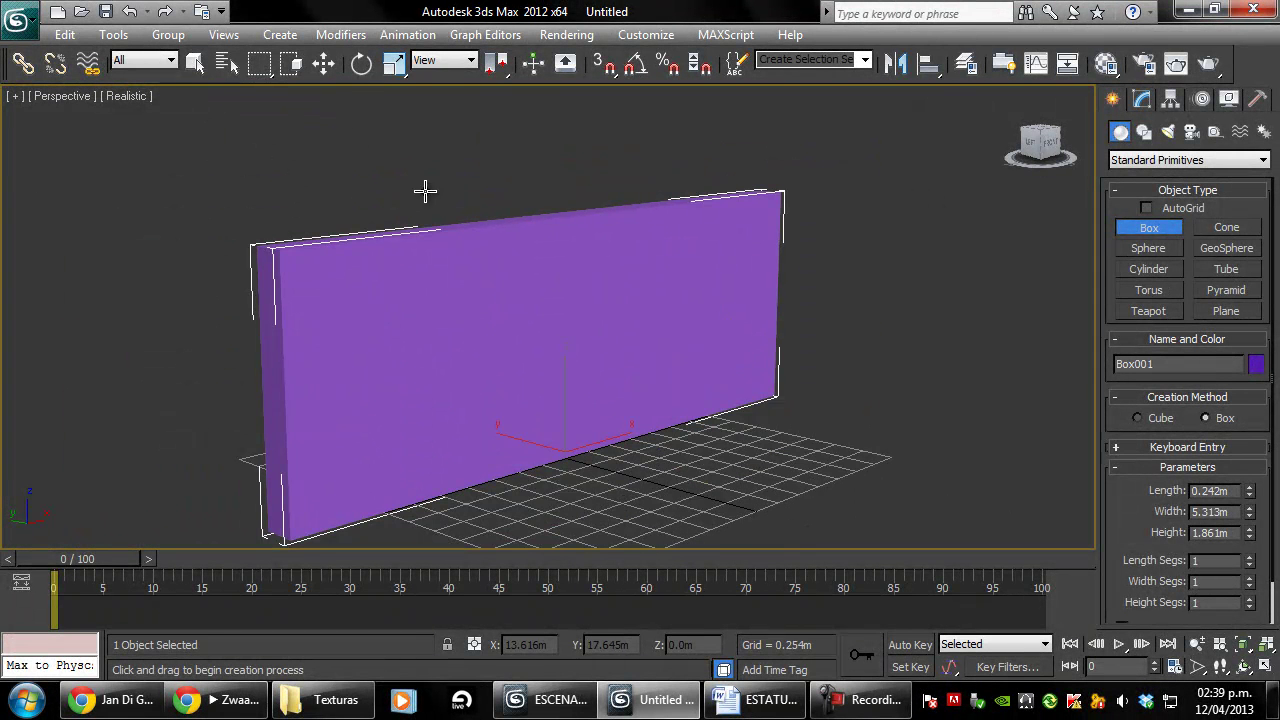
pyautogui.moveTo(586, 320); pyautogui.dragTo(586, 294, button='middle')
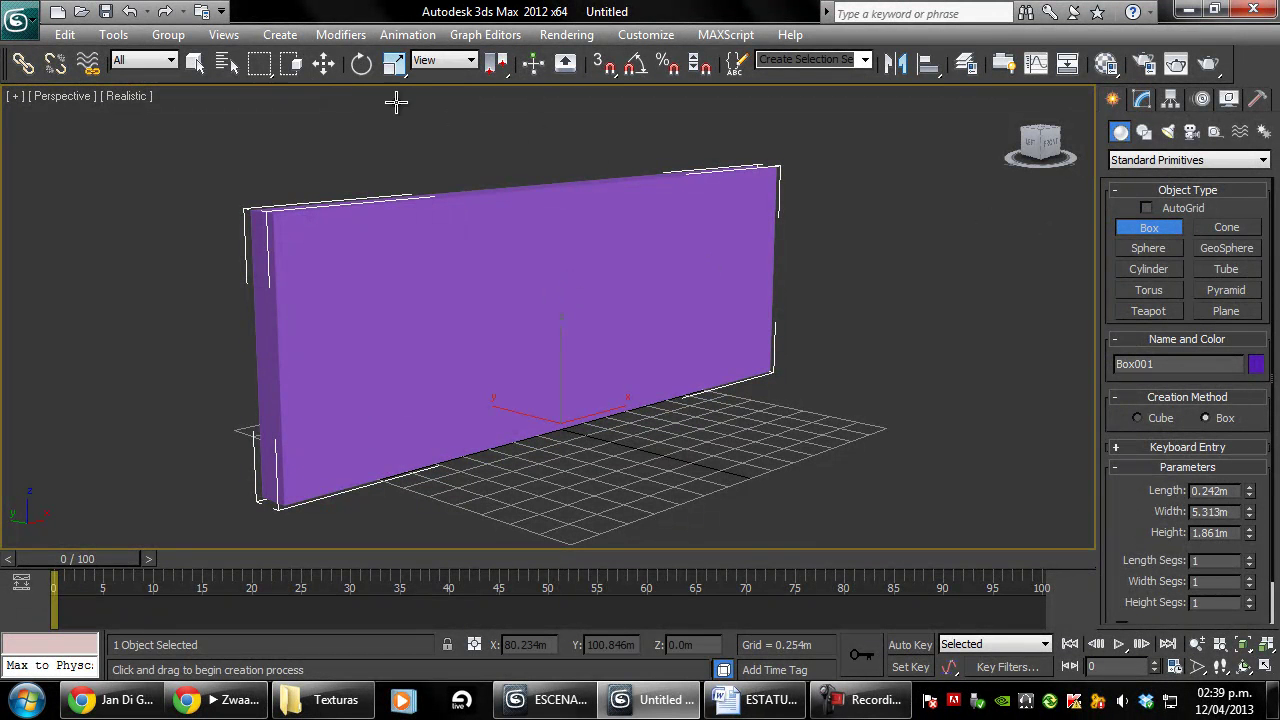
pyautogui.click(1141, 104)
pyautogui.moveTo(1250, 390)
pyautogui.mouseDown()
pyautogui.moveTo(1235, 425)
pyautogui.moveTo(1253, 436)
pyautogui.mouseUp()
pyautogui.moveTo(615, 279)
pyautogui.keyDown('alt'); pyautogui.mouseDown(button='middle')
pyautogui.moveTo(603, 286)
pyautogui.moveTo(714, 309)
pyautogui.moveTo(780, 303)
pyautogui.moveTo(665, 300)
pyautogui.moveTo(669, 277)
pyautogui.moveTo(663, 334)
pyautogui.moveTo(606, 310)
pyautogui.moveTo(620, 346)
pyautogui.moveTo(600, 337)
pyautogui.moveTo(711, 311)
pyautogui.moveTo(615, 342)
pyautogui.moveTo(609, 320)
pyautogui.moveTo(683, 320)
pyautogui.moveTo(586, 323)
pyautogui.moveTo(631, 323)
pyautogui.moveTo(574, 309)
pyautogui.moveTo(623, 309)
pyautogui.moveTo(549, 306)
pyautogui.moveTo(620, 323)
pyautogui.moveTo(563, 323)
pyautogui.moveTo(563, 340)
pyautogui.mouseUp(button='middle'); pyautogui.keyUp('alt')
pyautogui.click(336, 699)
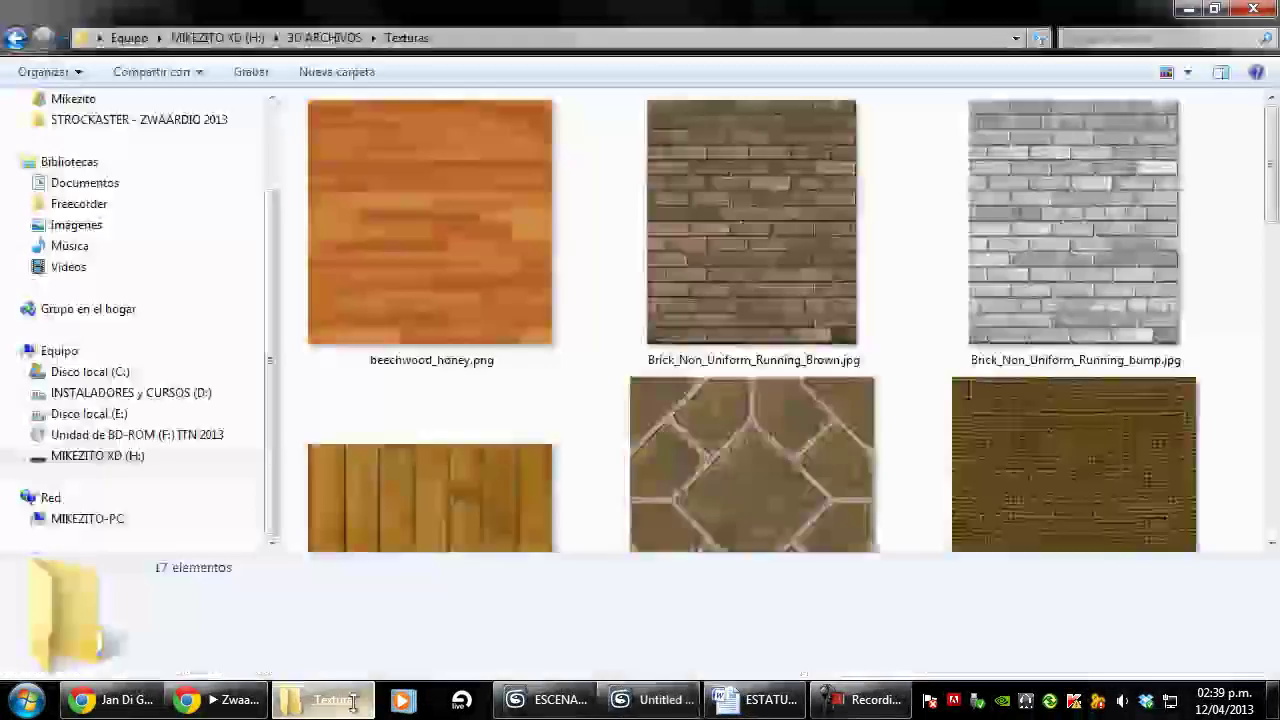
pyautogui.scroll(-5, 572, 391)
pyautogui.scroll(-2, 578, 390)
pyautogui.scroll(3, 578, 390)
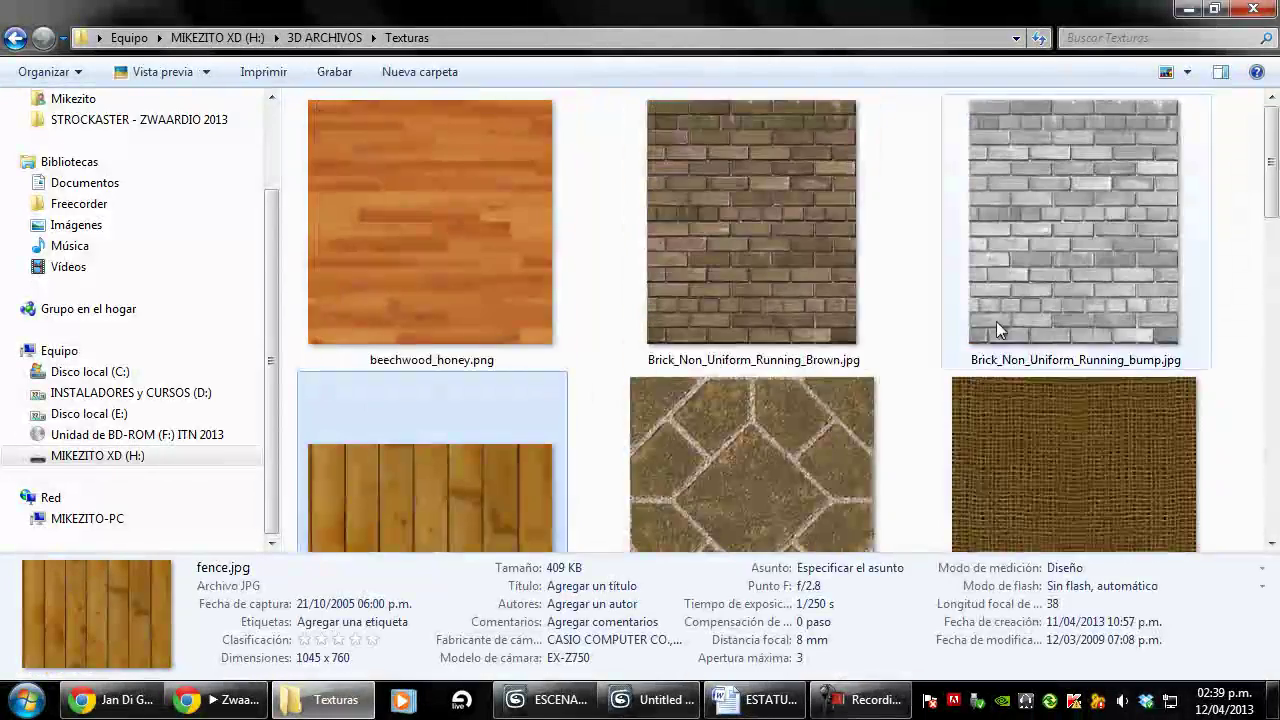
pyautogui.scroll(-1, 578, 390)
pyautogui.scroll(-2, 578, 390)
pyautogui.scroll(3, 578, 390)
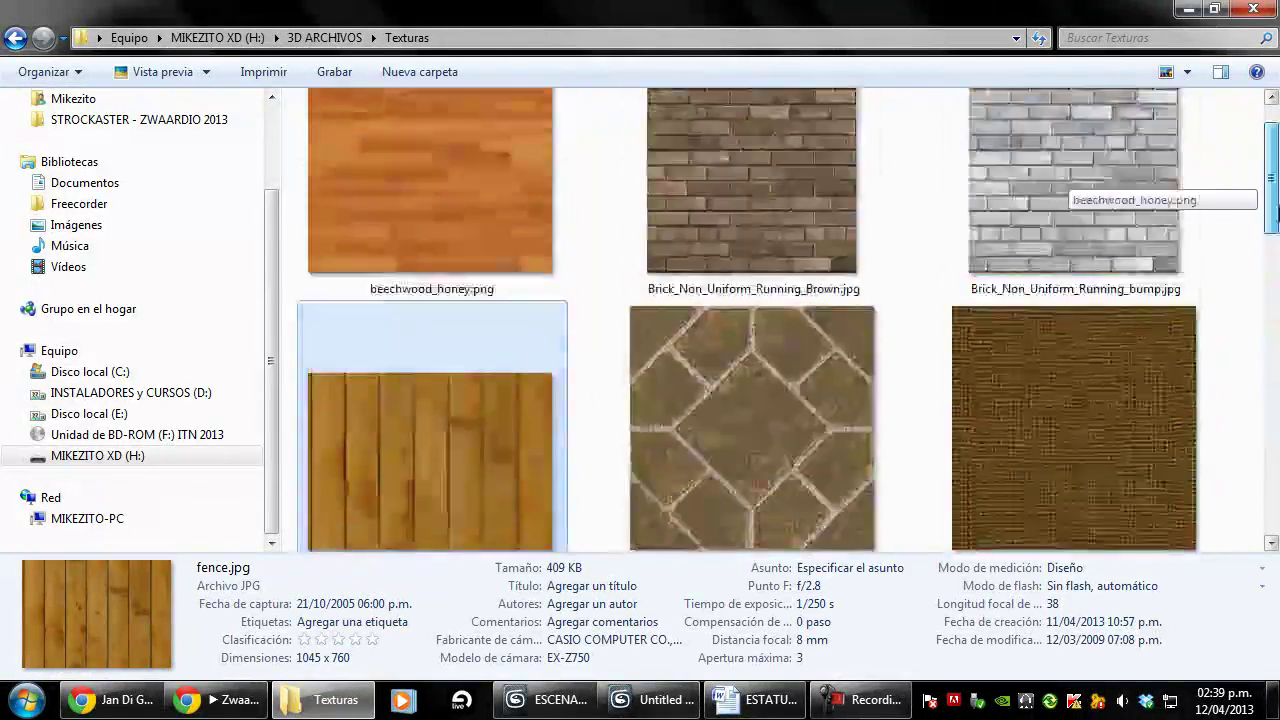
pyautogui.click(599, 352)
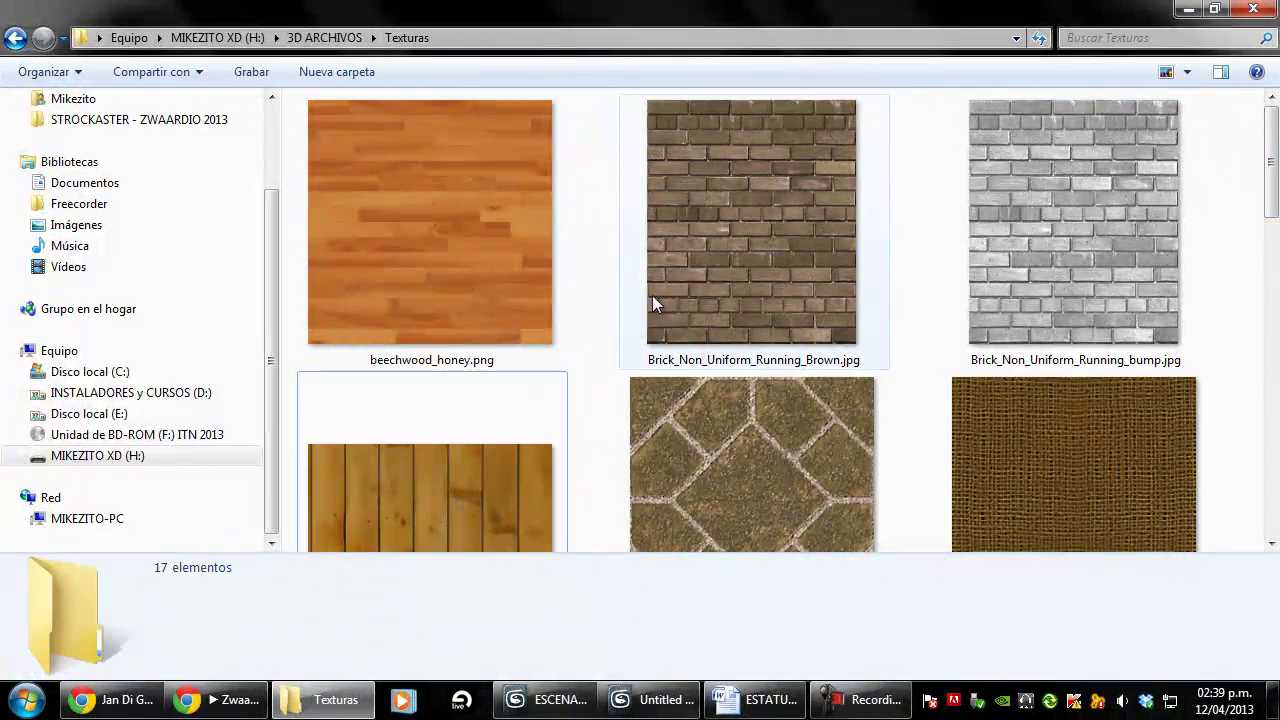
pyautogui.scroll(-2, 1272, 255)
pyautogui.scroll(2, 1272, 255)
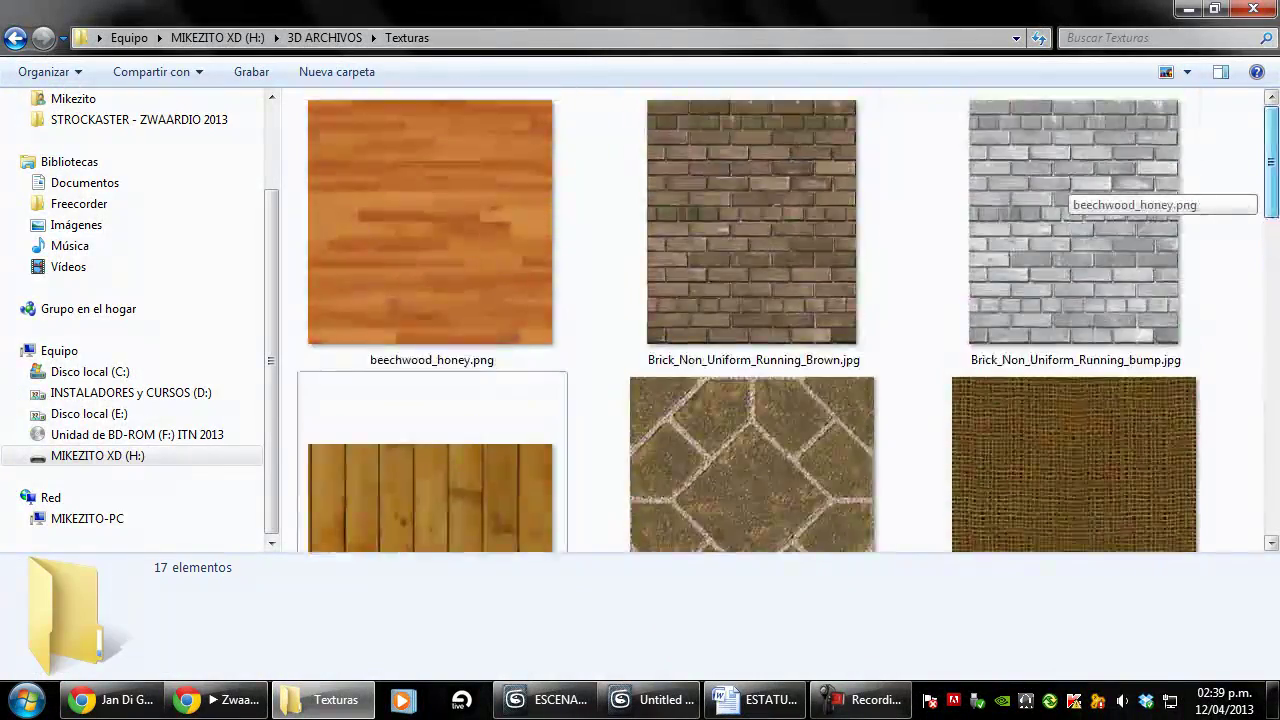
pyautogui.scroll(-2, 1272, 255)
pyautogui.scroll(2, 1272, 255)
pyautogui.click(845, 287)
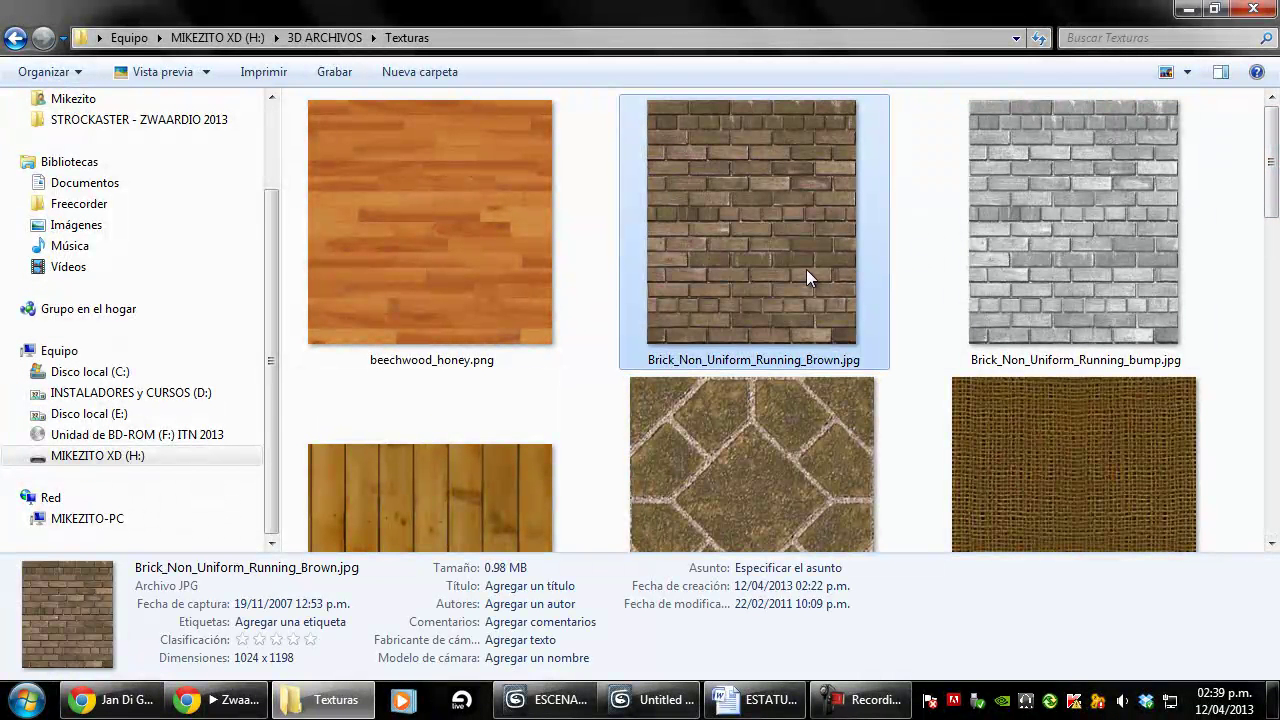
pyautogui.click(1011, 213)
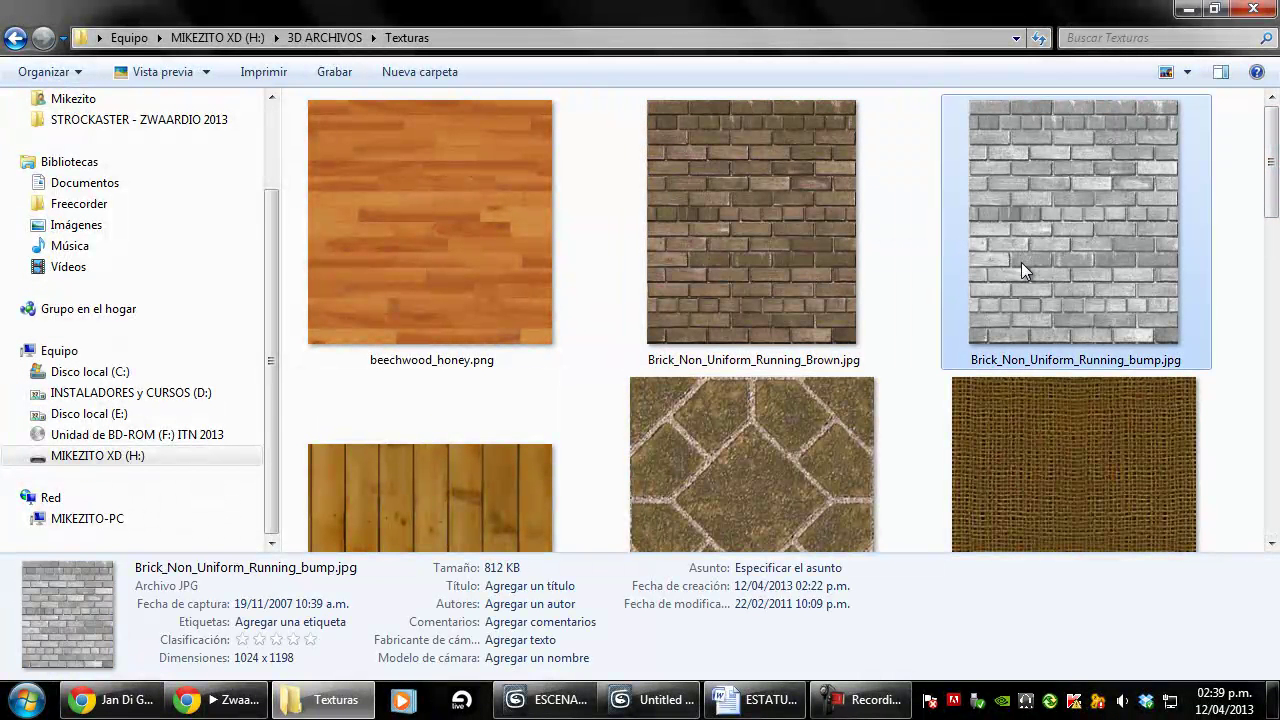
pyautogui.click(1230, 318)
pyautogui.click(1143, 338)
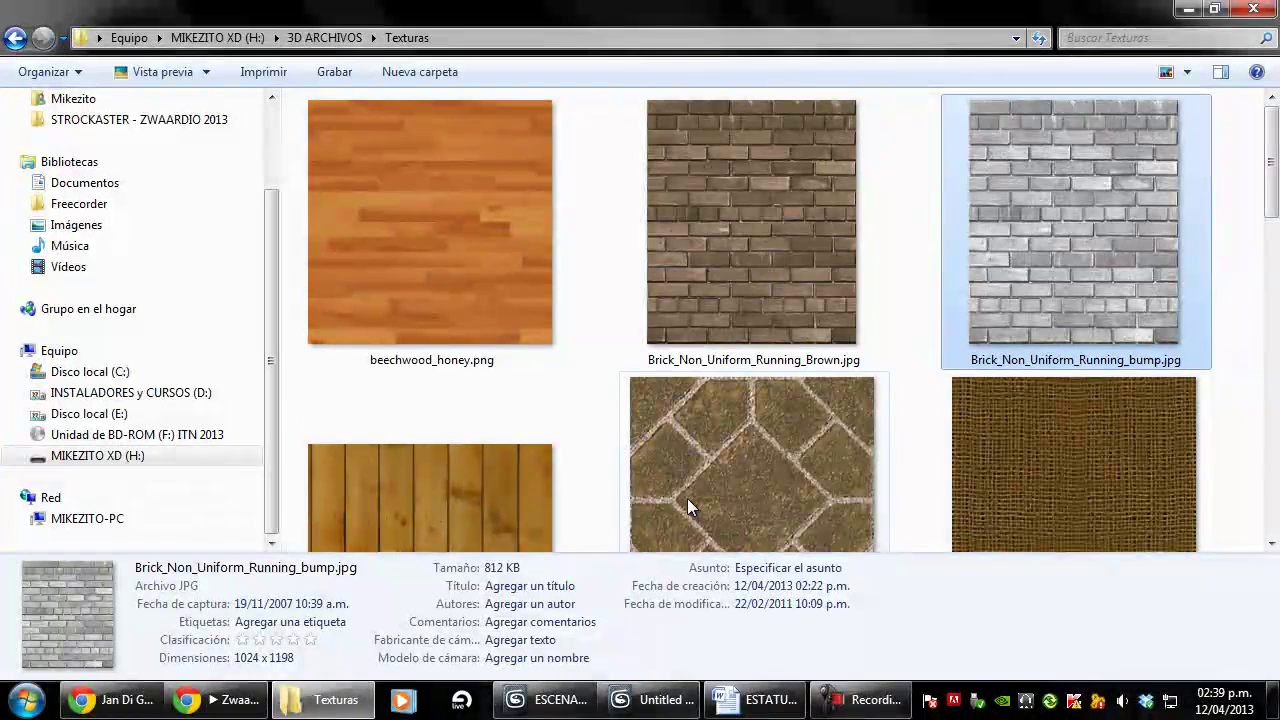
pyautogui.click(914, 243)
pyautogui.click(941, 258)
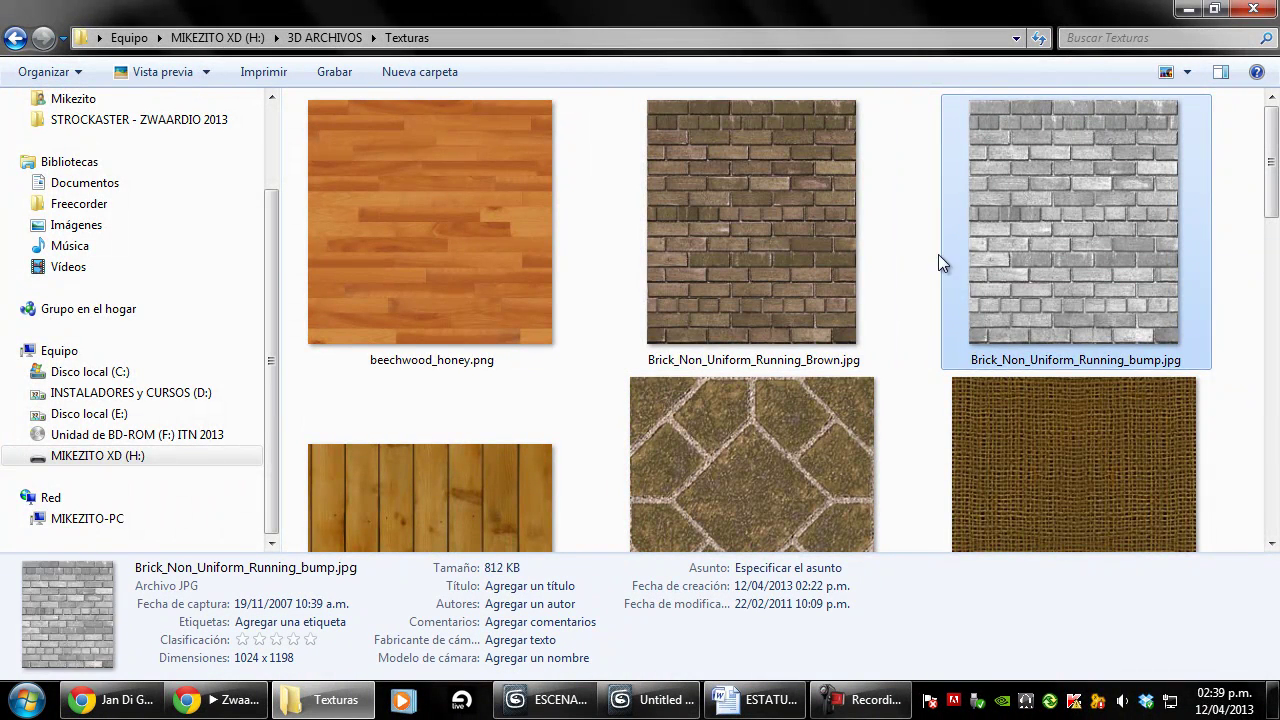
pyautogui.click(798, 308)
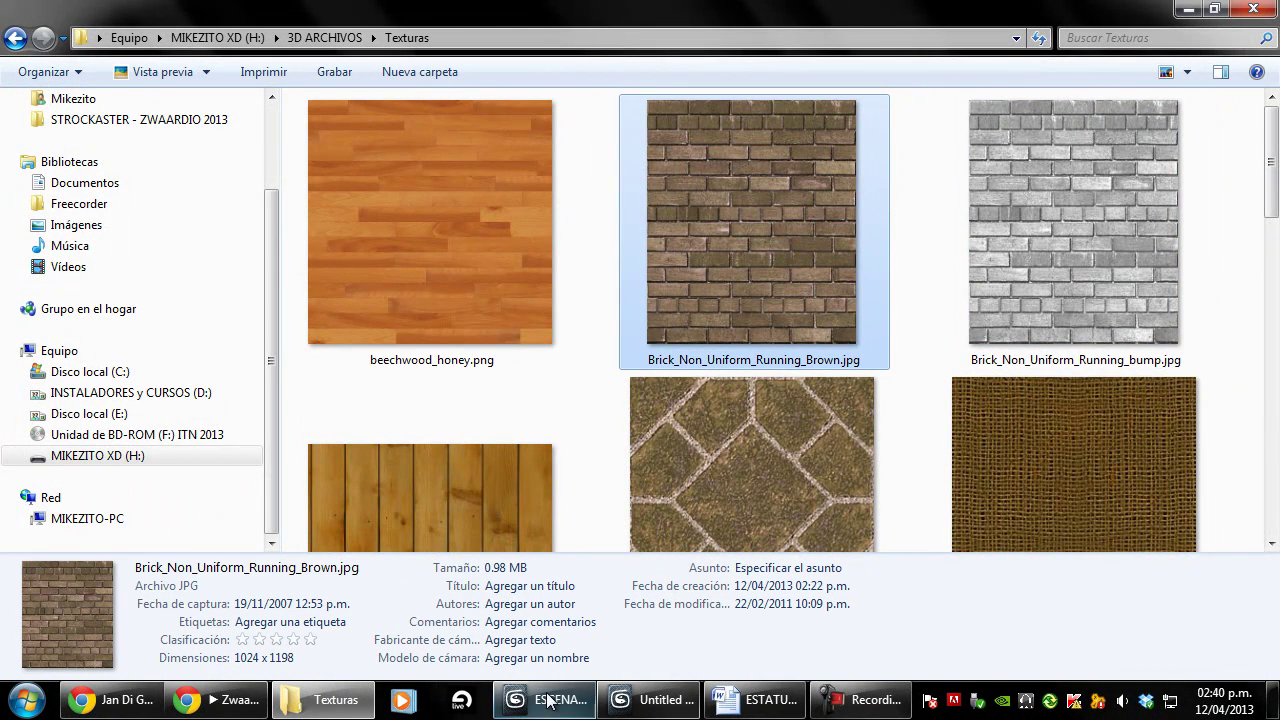
pyautogui.click(611, 706)
pyautogui.click(593, 331)
# With the wall selected, open the Compact Material Editor and rename 01 - Default to pared.
pyautogui.click(524, 346)
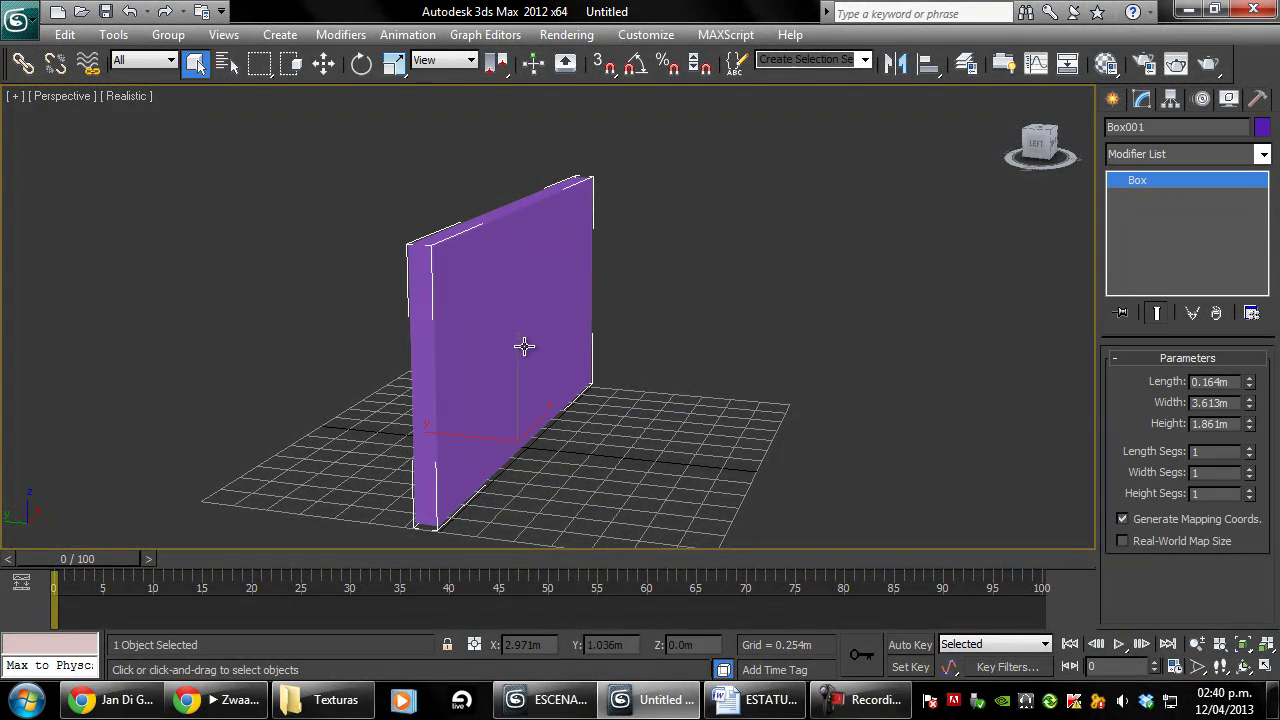
pyautogui.press('m')
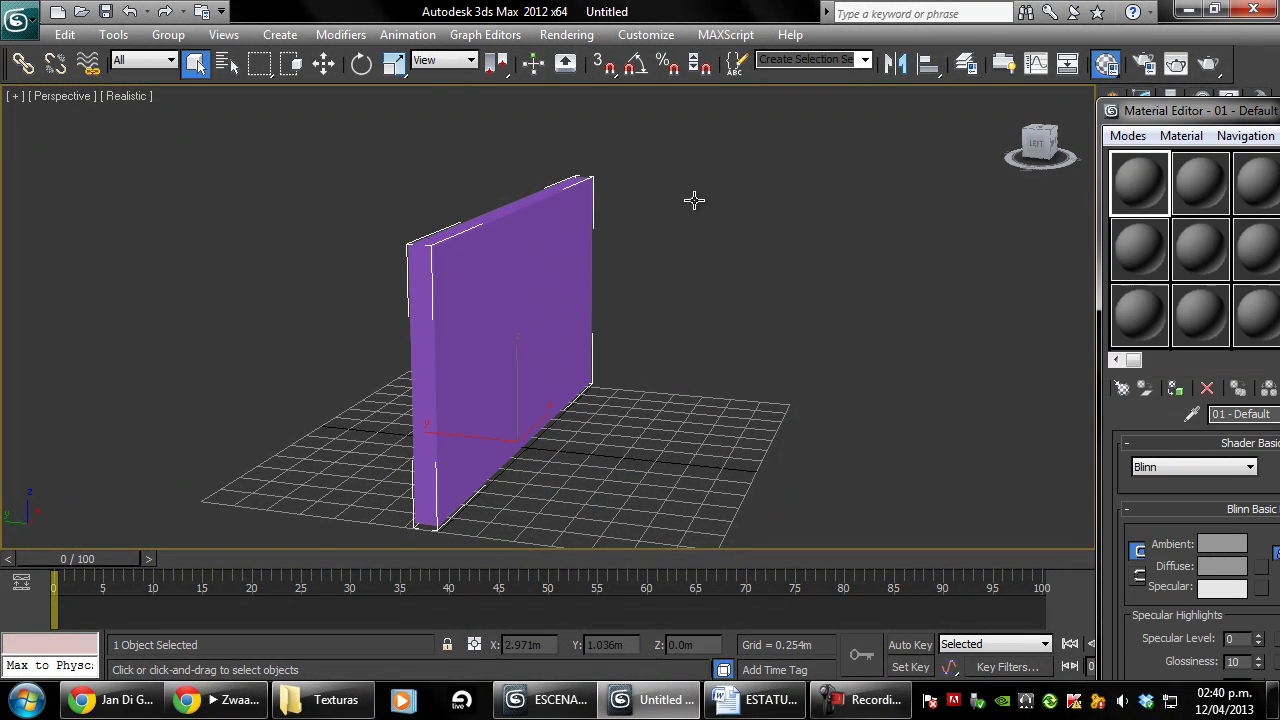
pyautogui.moveTo(1211, 119)
pyautogui.mouseDown()
pyautogui.moveTo(806, 89)
pyautogui.moveTo(808, 23)
pyautogui.mouseUp()
pyautogui.click(723, 40)
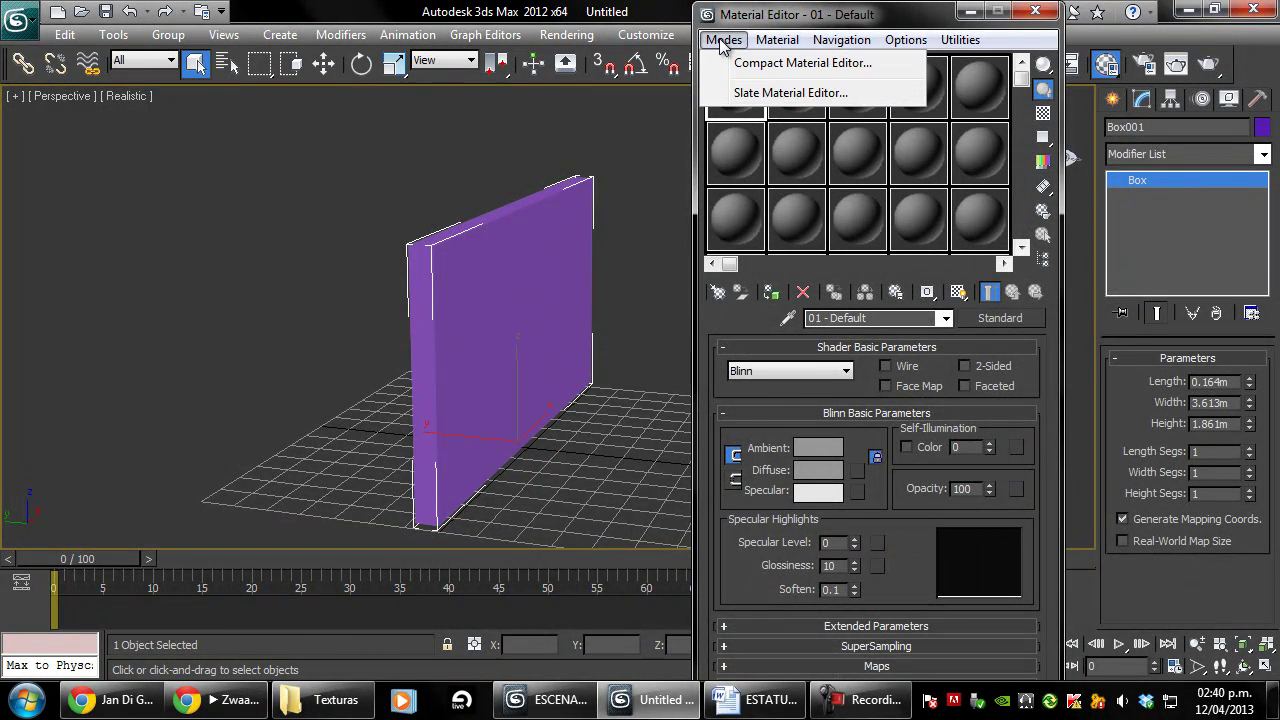
pyautogui.click(767, 66)
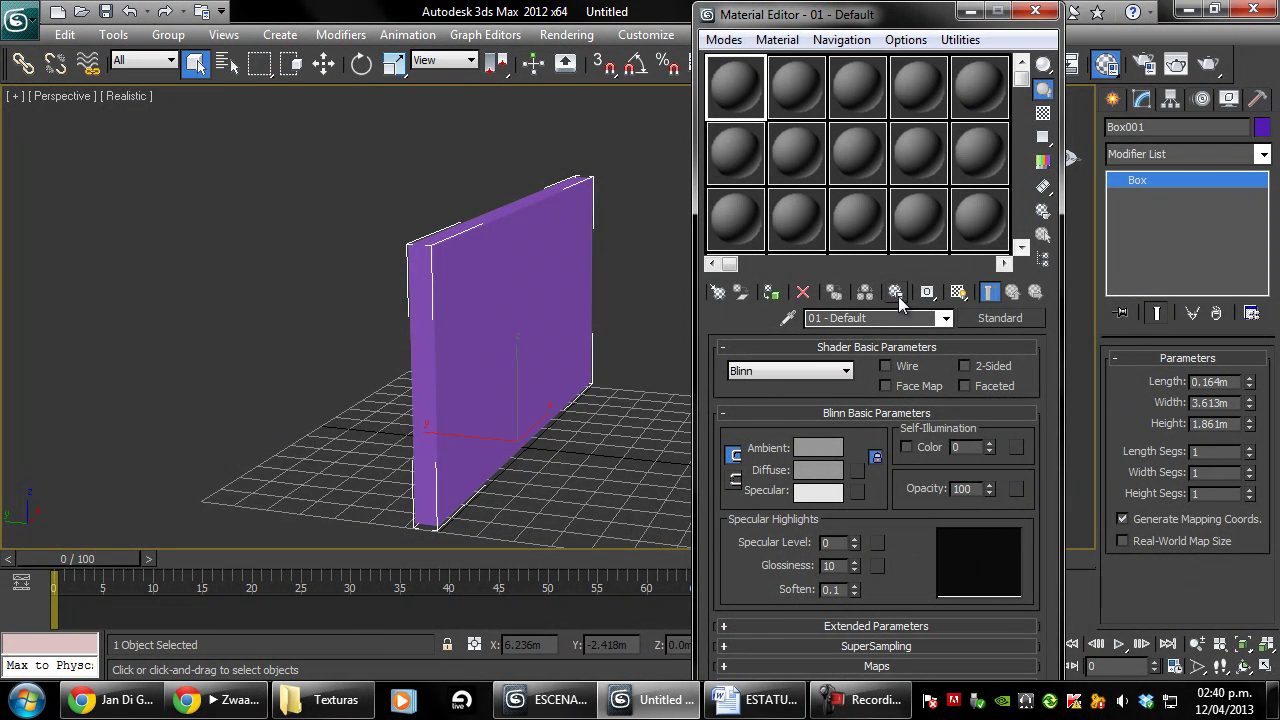
pyautogui.click(808, 314)
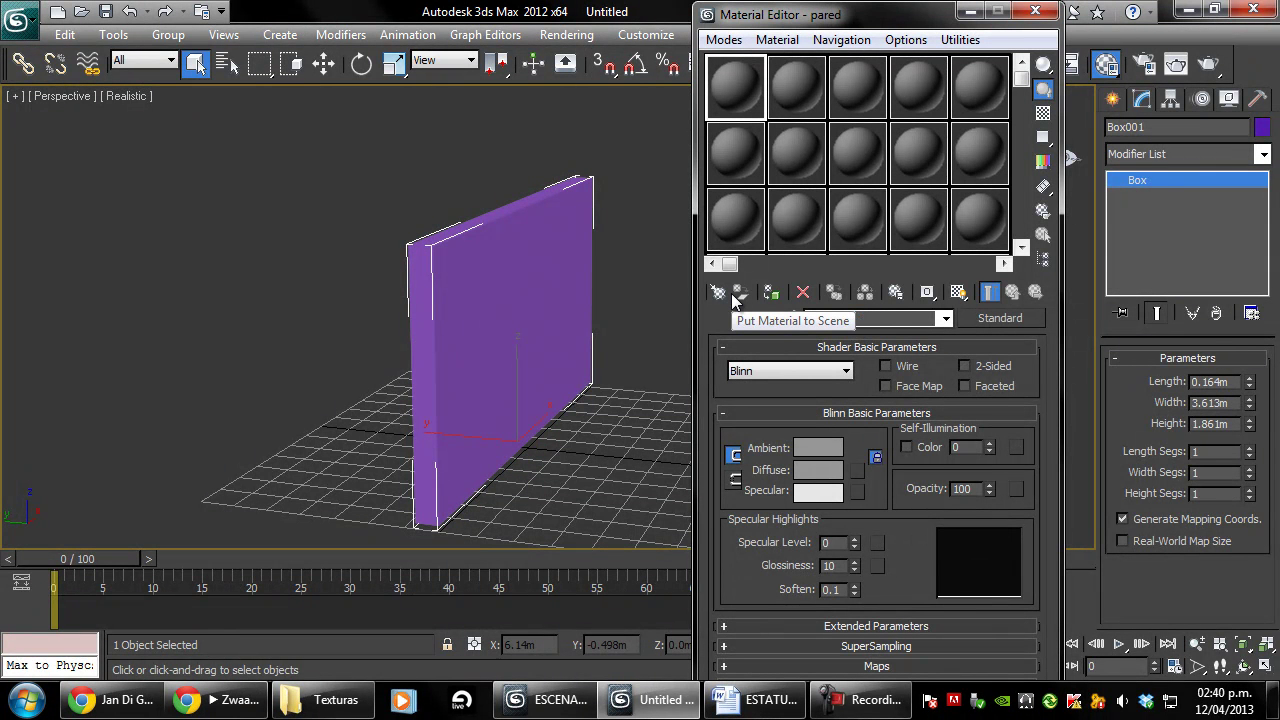
pyautogui.write('pared')
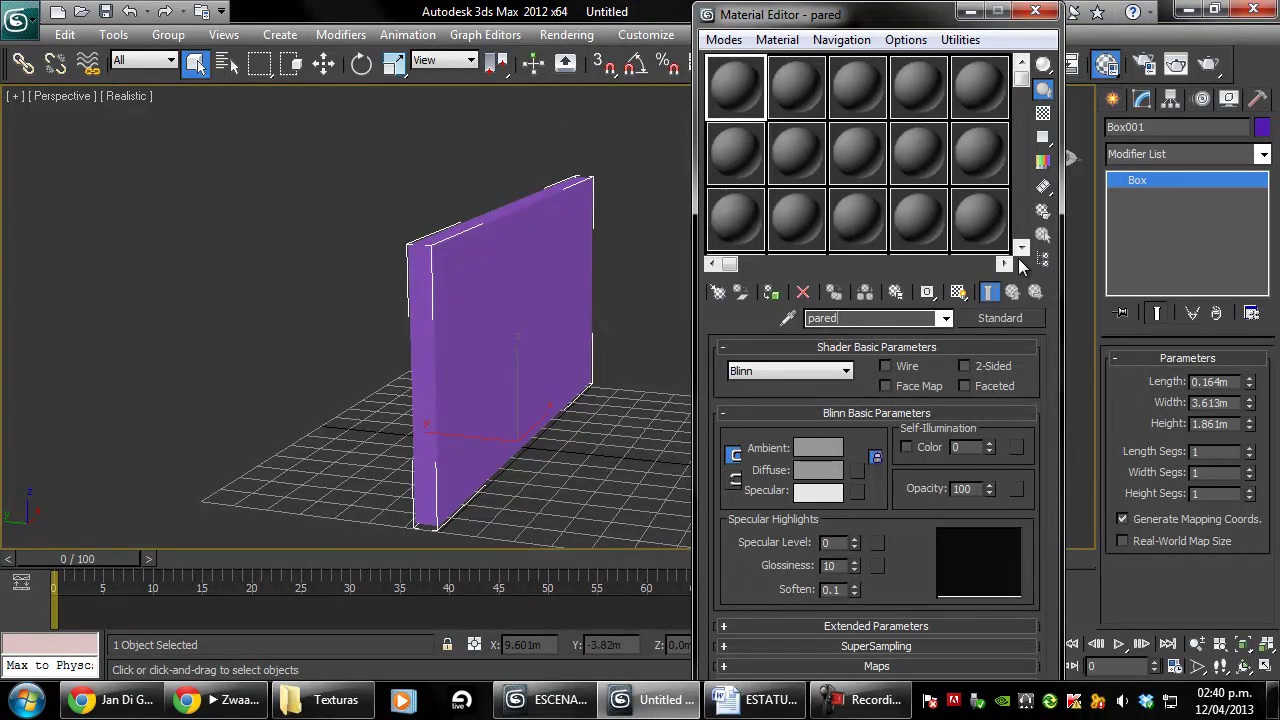
pyautogui.click(567, 35)
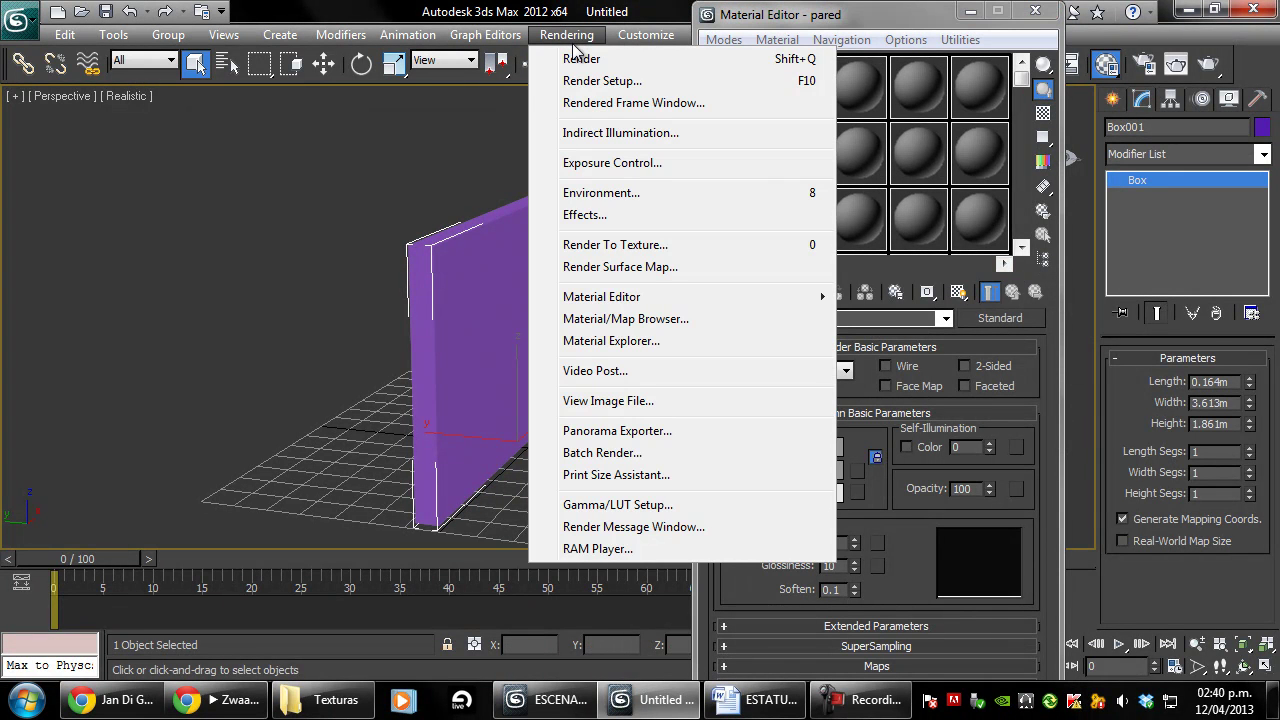
# Verify Render Setup assigns mental ray Renderer to both Production and Material Editor.
pyautogui.click(587, 82)
pyautogui.moveTo(825, 18); pyautogui.dragTo(311, 56)
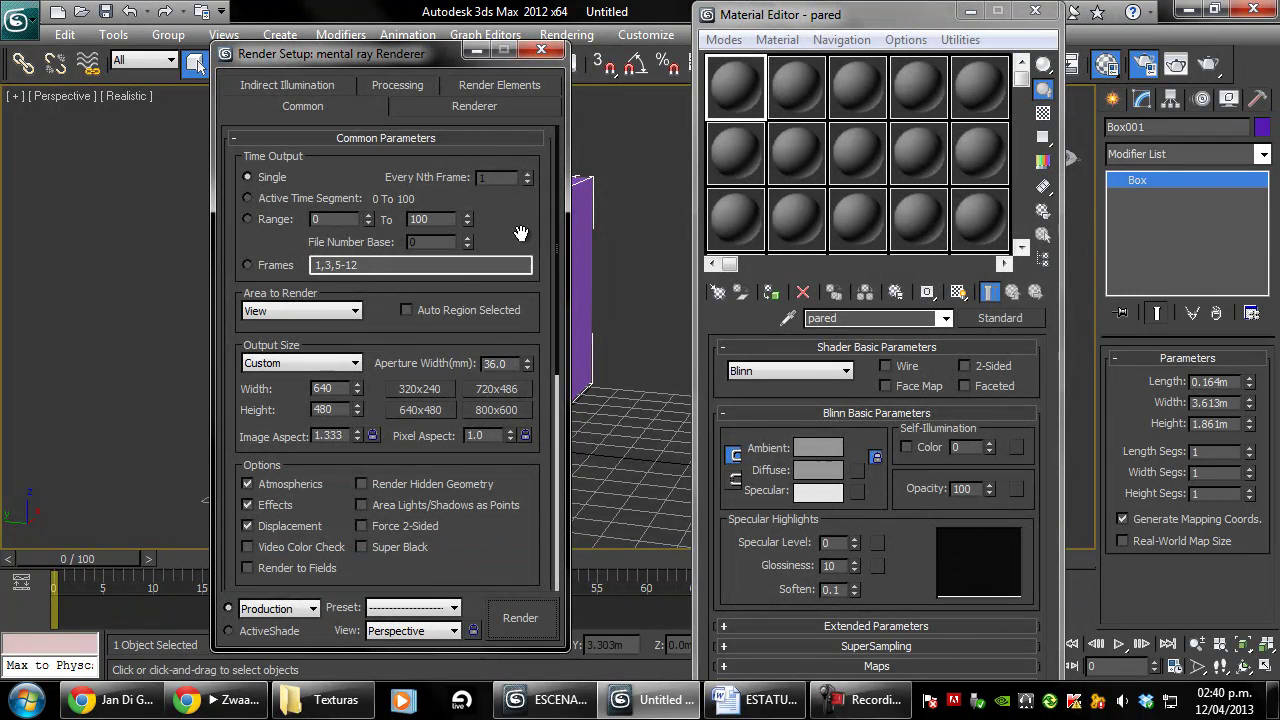
pyautogui.moveTo(556, 281); pyautogui.dragTo(590, 535)
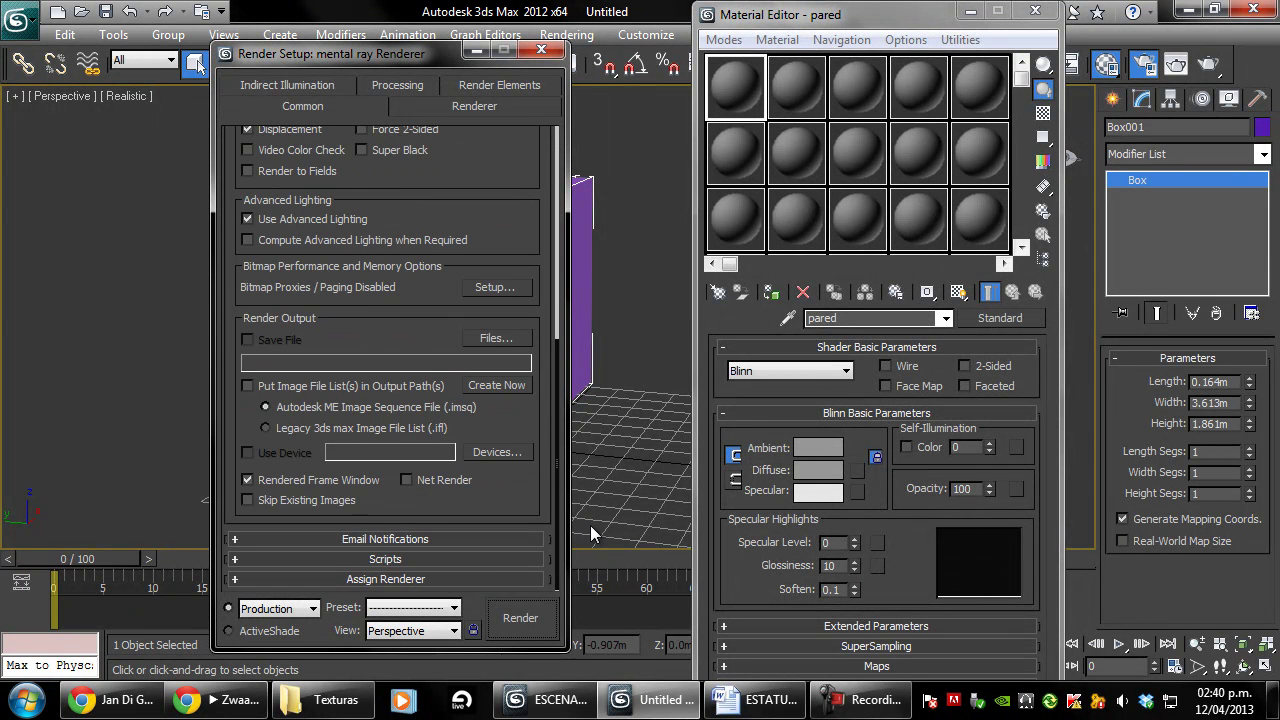
pyautogui.click(488, 577)
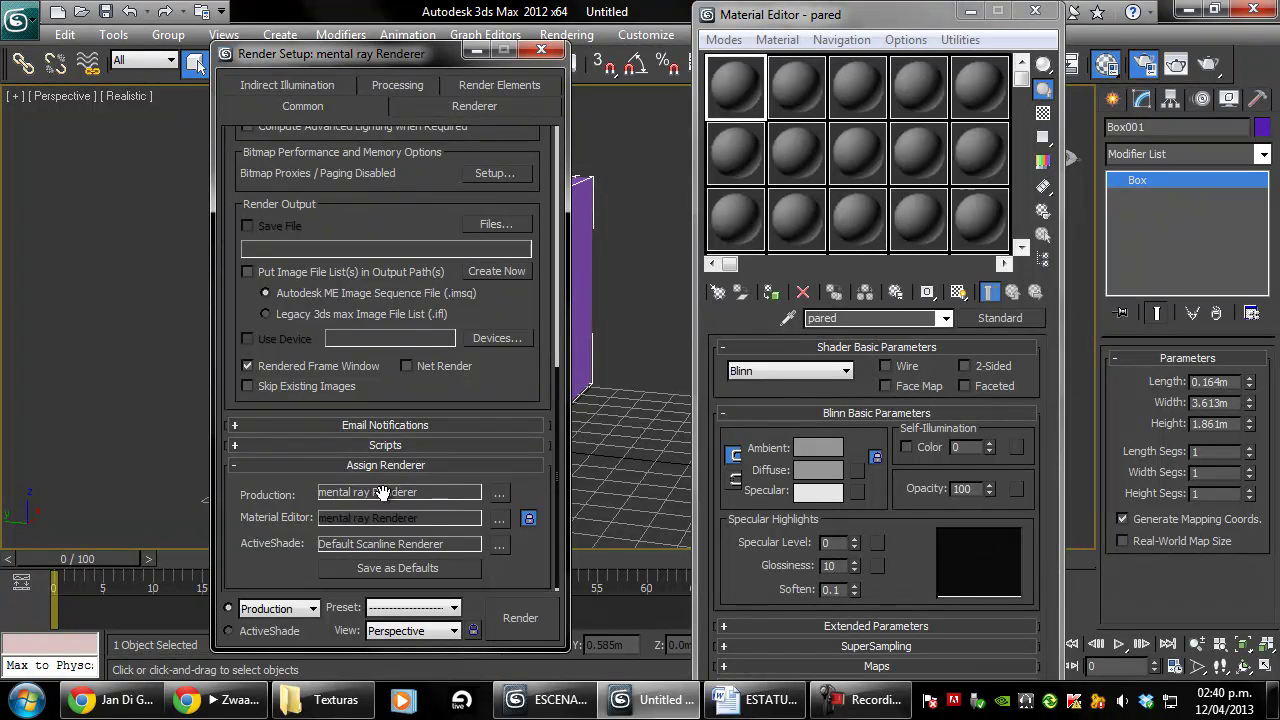
pyautogui.moveTo(360, 497); pyautogui.dragTo(388, 489)
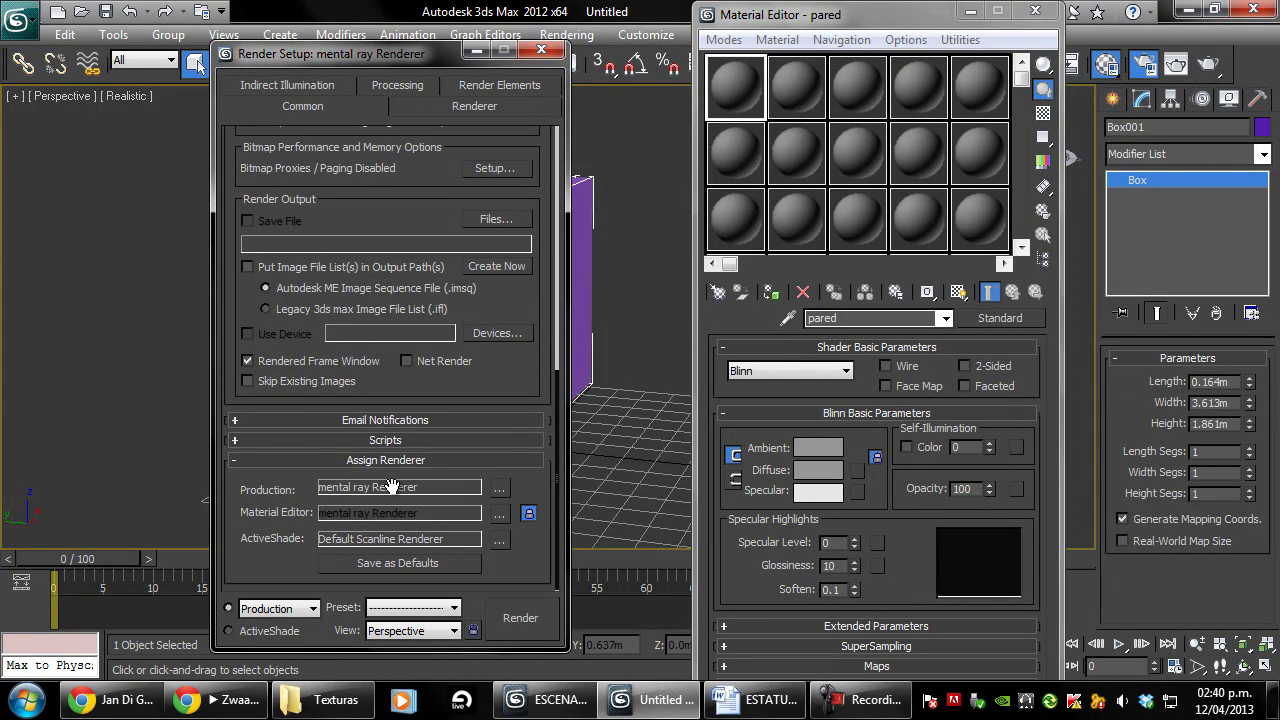
pyautogui.click(541, 51)
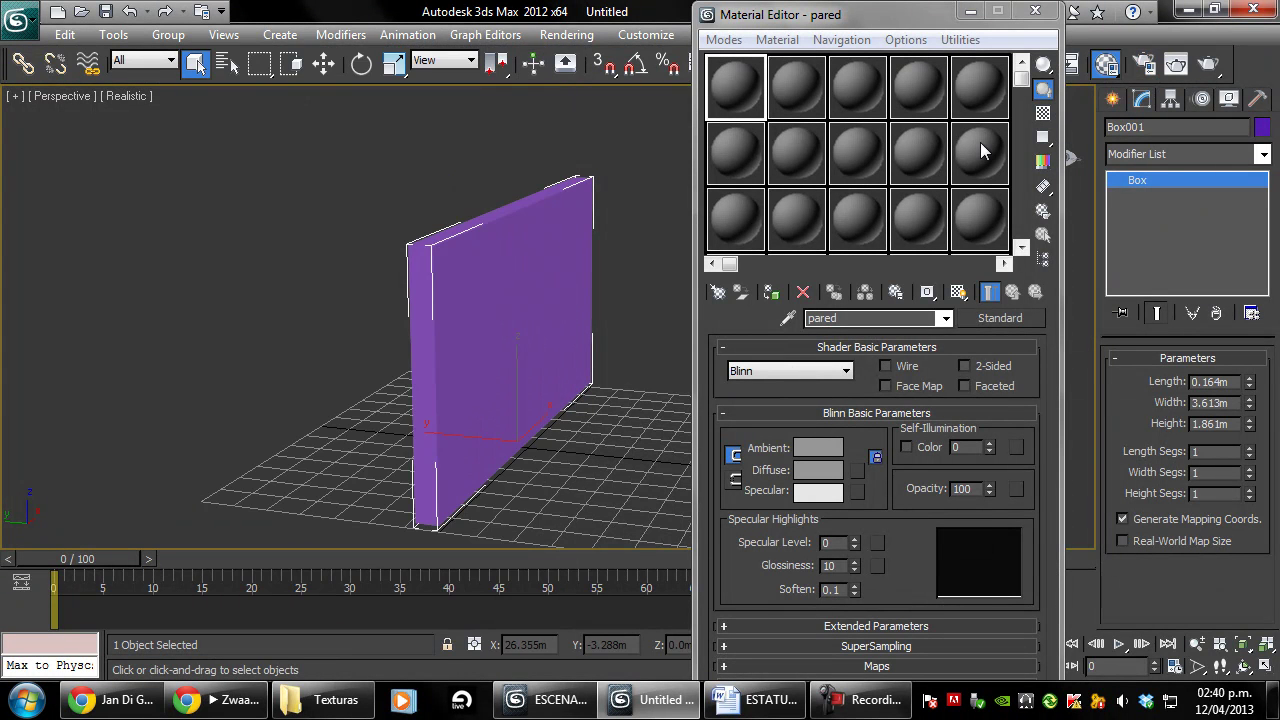
# Switch the pared material from Standard to the mental ray Arch & Design type.
pyautogui.moveTo(934, 12); pyautogui.dragTo(918, 12)
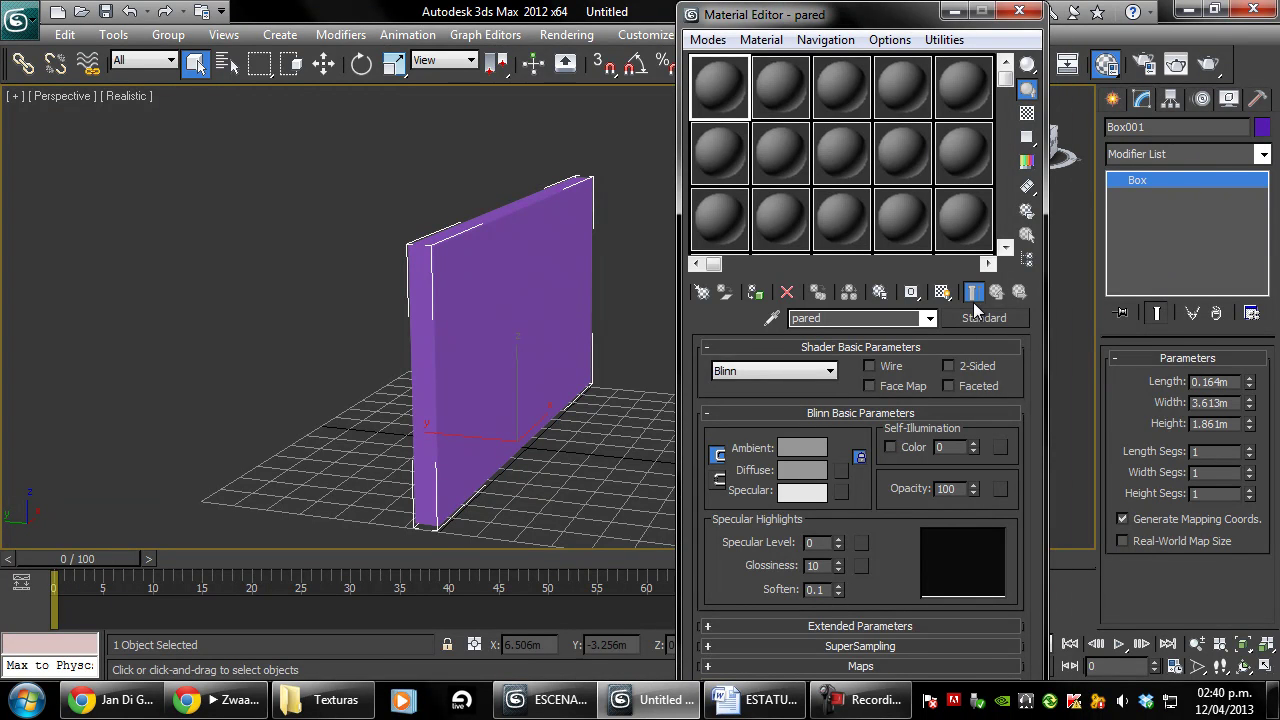
pyautogui.click(980, 318)
pyautogui.click(418, 126)
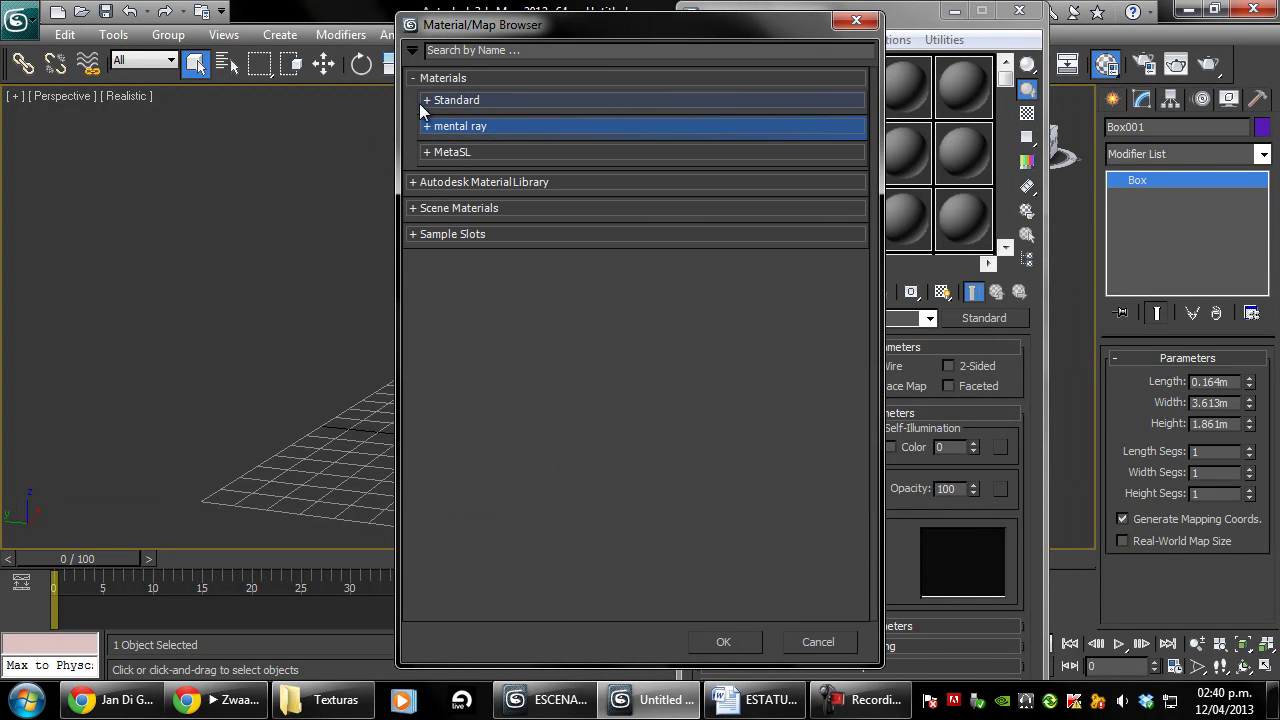
pyautogui.click(416, 78)
pyautogui.click(413, 78)
pyautogui.click(413, 78)
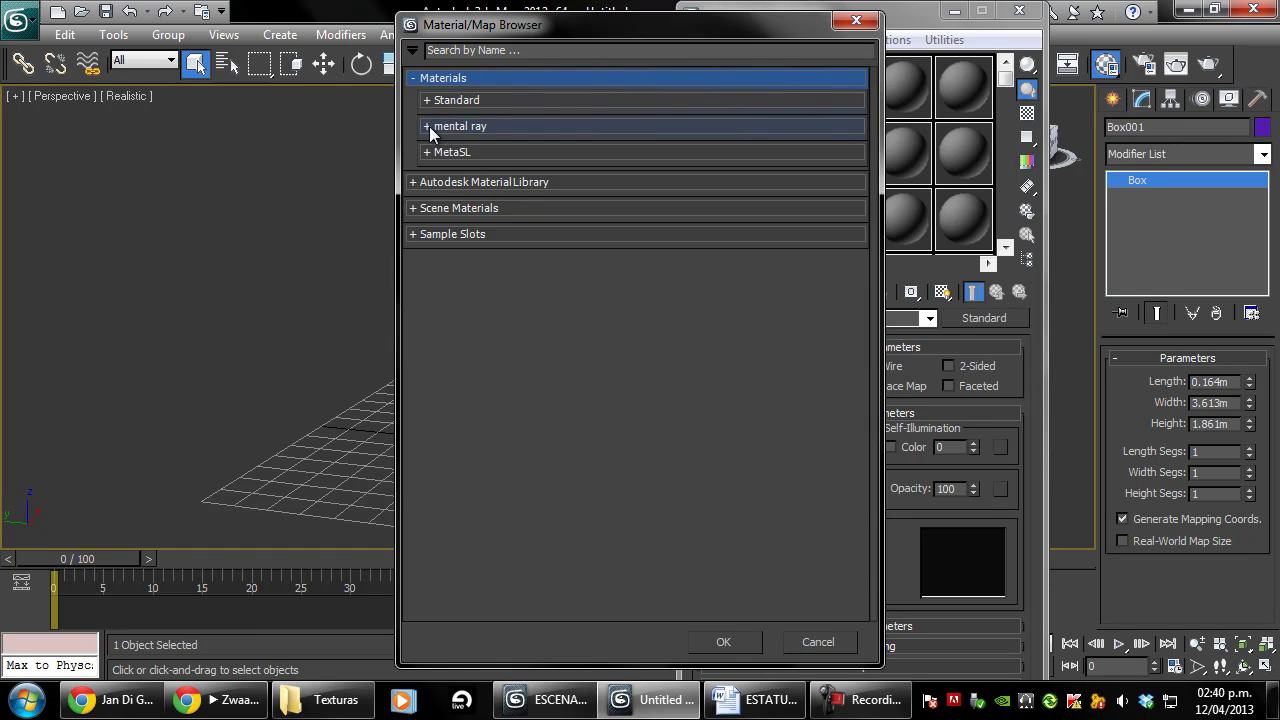
pyautogui.click(429, 128)
pyautogui.click(481, 102)
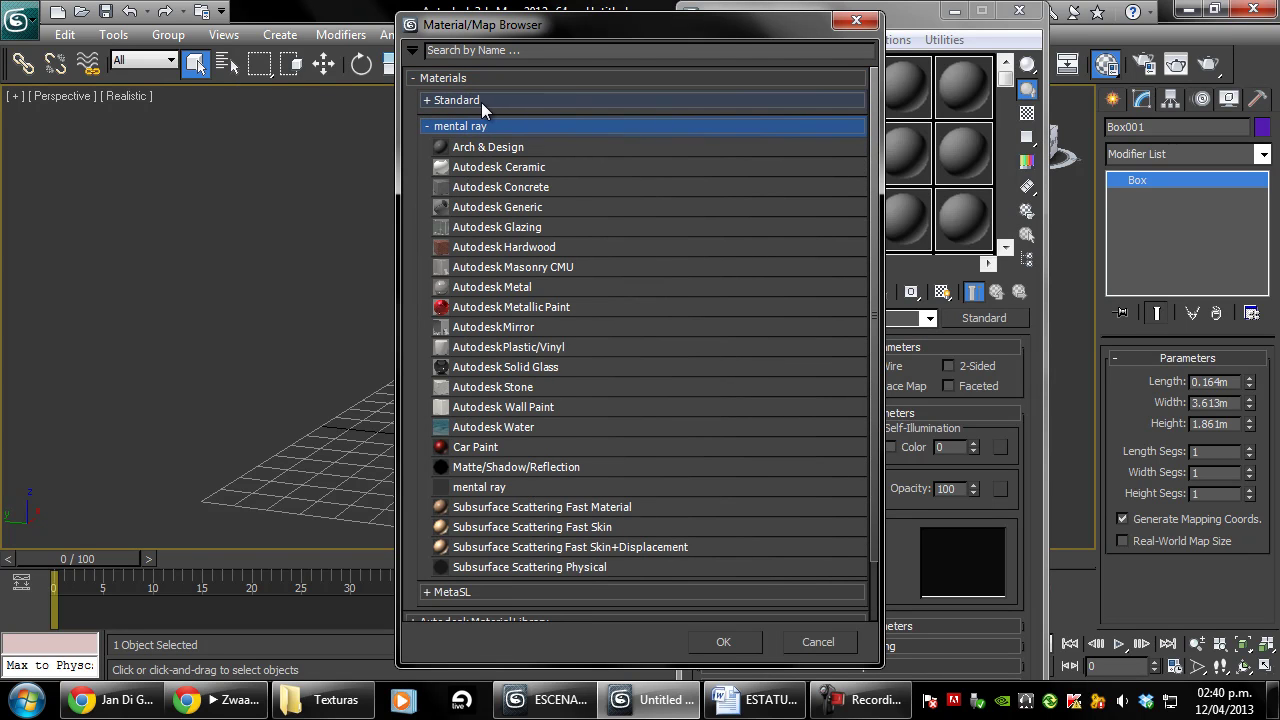
pyautogui.click(500, 146)
pyautogui.doubleClick(500, 146)
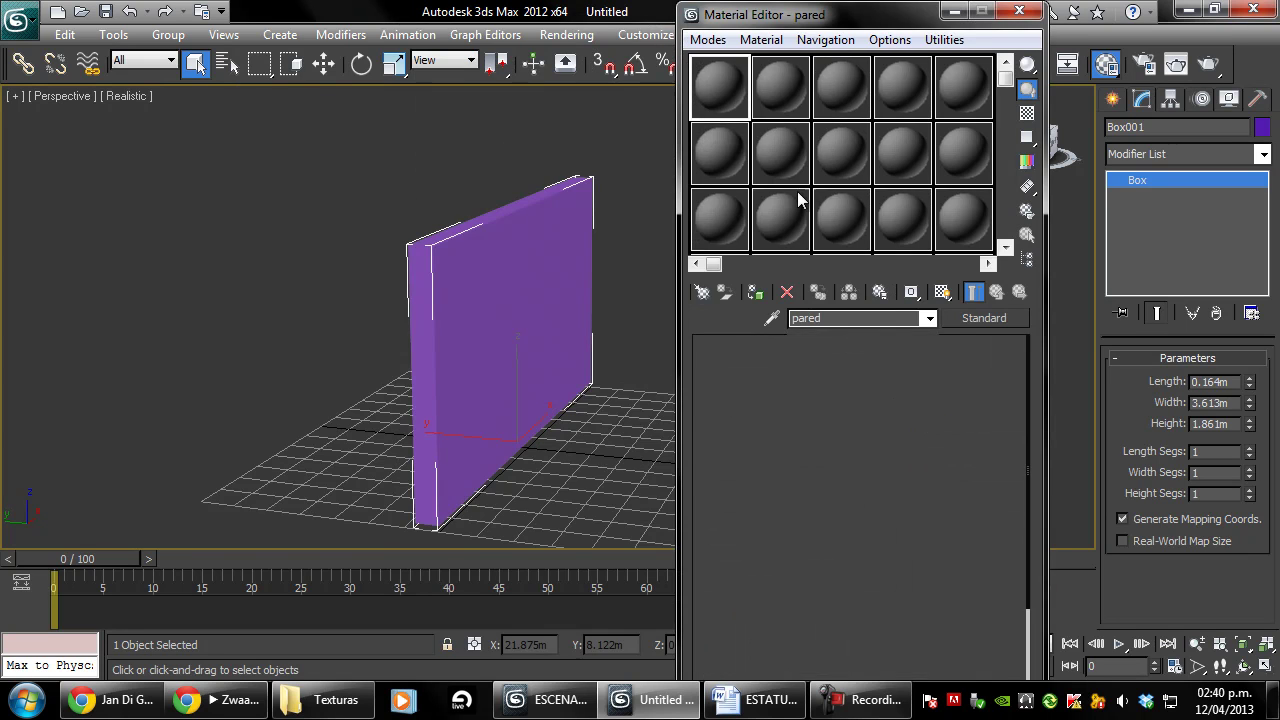
# Put a Bitmap of Brick_Non_Uniform_Running_Brown.jpg into the pared material's Diffuse Color slot.
pyautogui.moveTo(890, 548)
pyautogui.mouseDown()
pyautogui.moveTo(952, 446)
pyautogui.moveTo(1000, 421)
pyautogui.mouseUp()
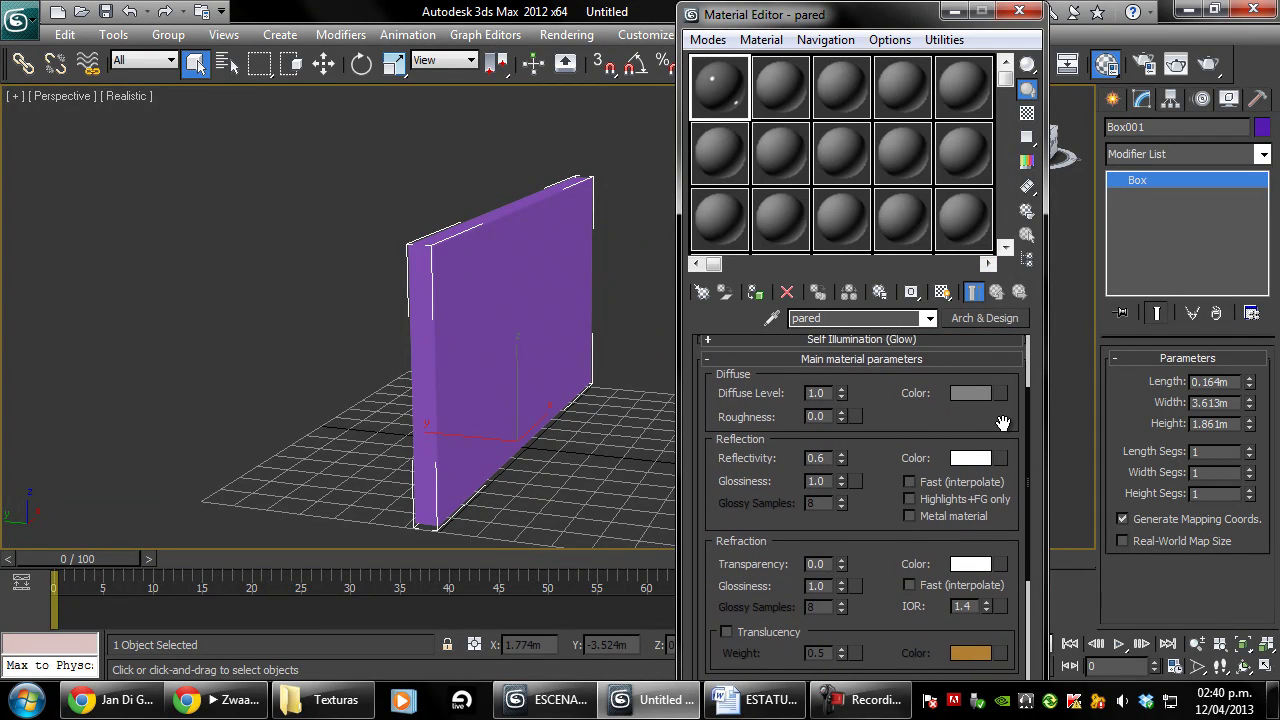
pyautogui.click(1002, 392)
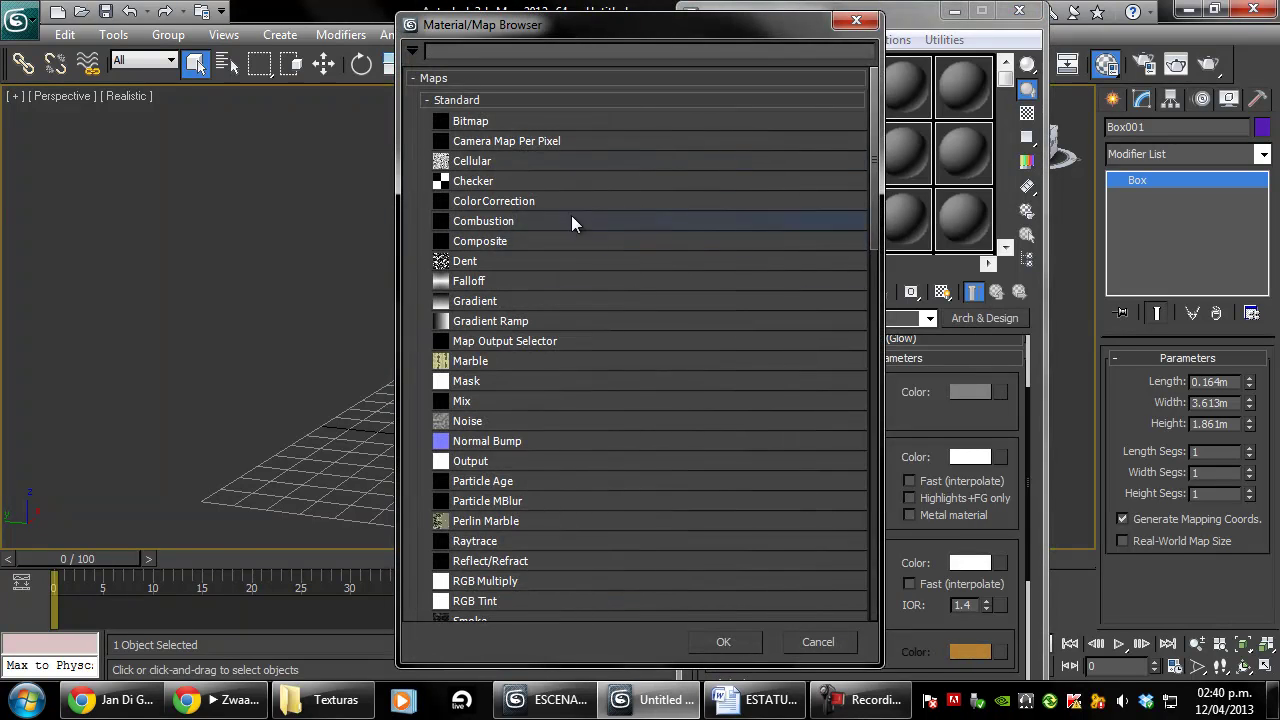
pyautogui.doubleClick(487, 124)
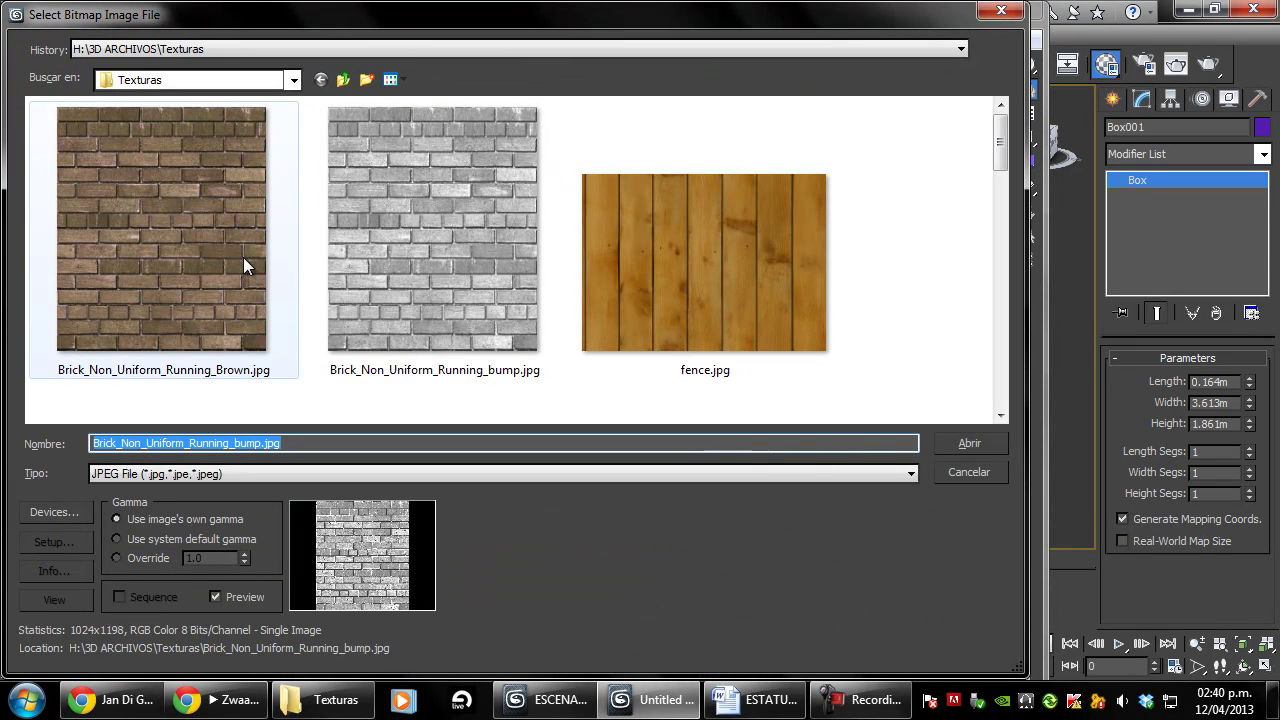
pyautogui.click(196, 239)
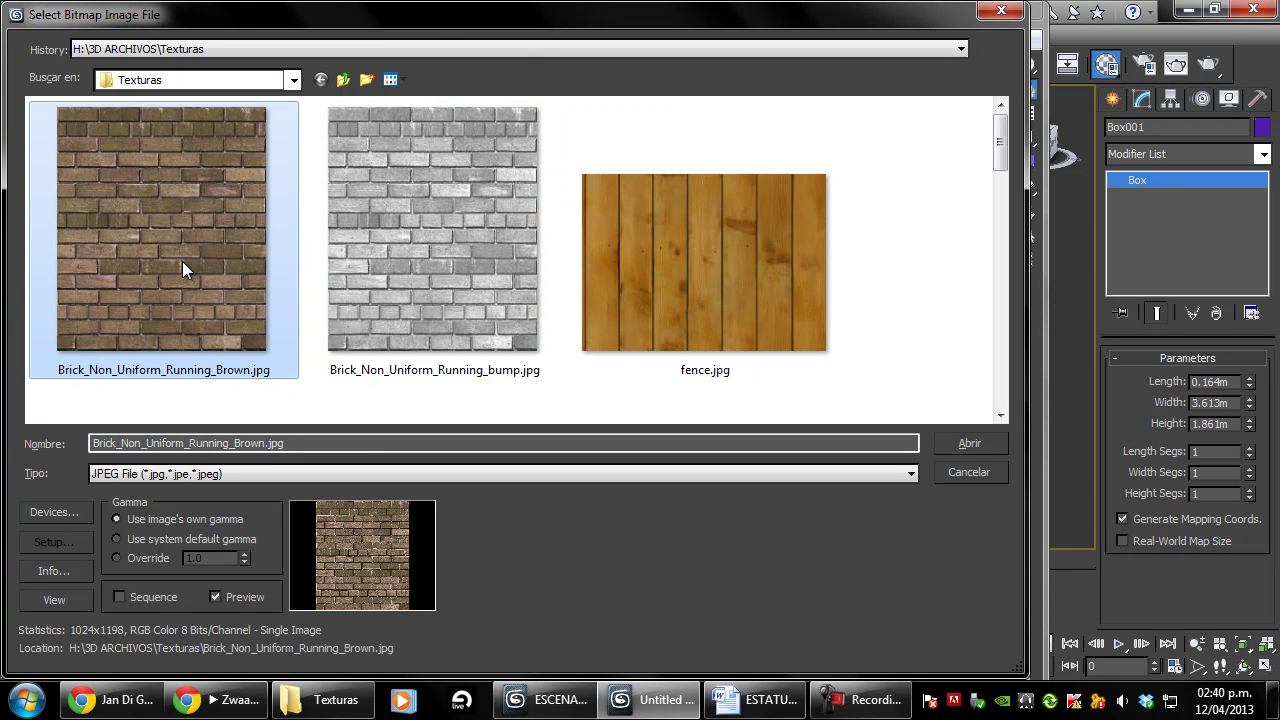
pyautogui.doubleClick(247, 227)
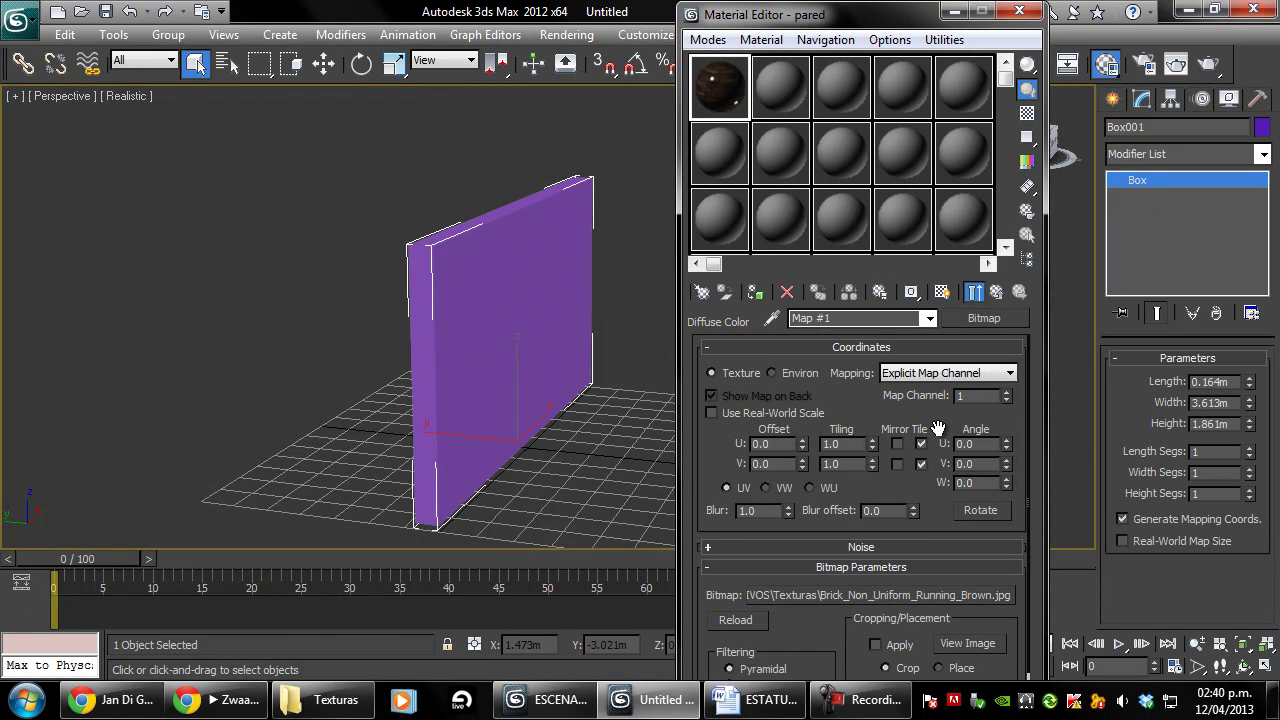
# Test-render the Perspective view twice to check the brick texture on the wall.
pyautogui.moveTo(432, 377)
pyautogui.keyDown('alt'); pyautogui.mouseDown(button='middle')
pyautogui.moveTo(509, 323)
pyautogui.moveTo(443, 277)
pyautogui.moveTo(475, 255)
pyautogui.mouseUp(button='middle'); pyautogui.keyUp('alt')
pyautogui.scroll(2, 509, 322)
pyautogui.click(1208, 64)
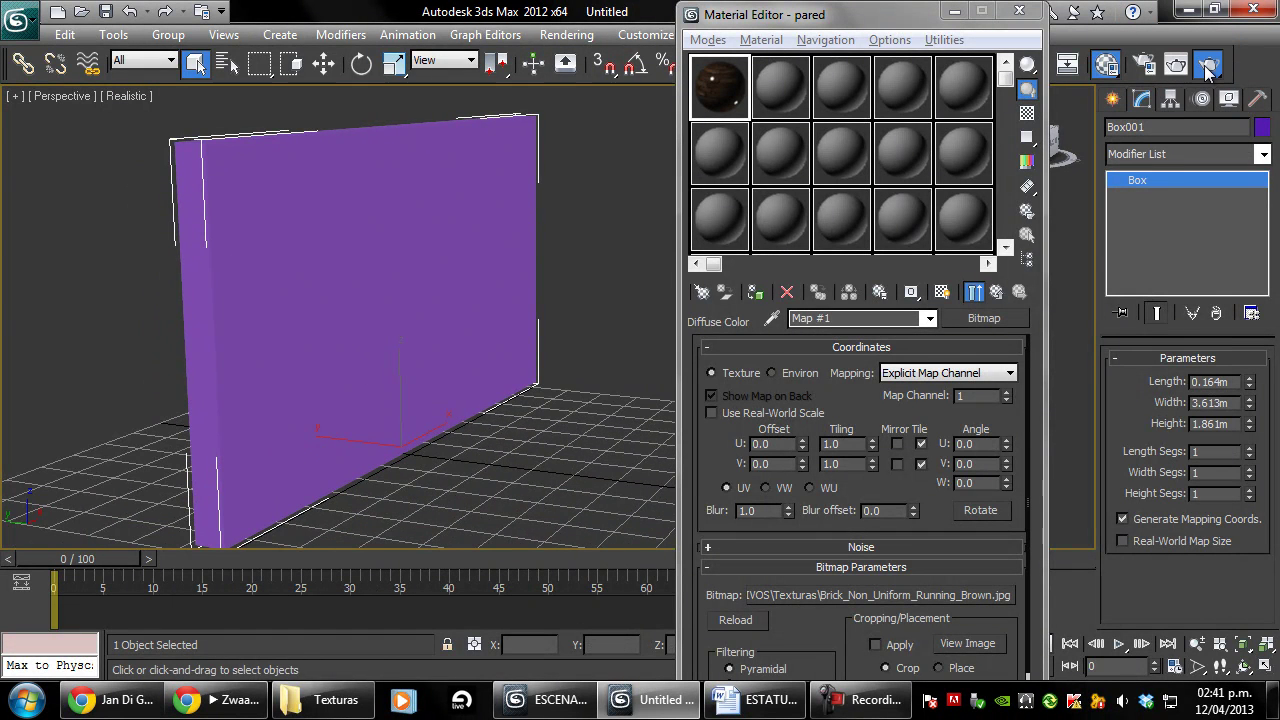
pyautogui.click(645, 10)
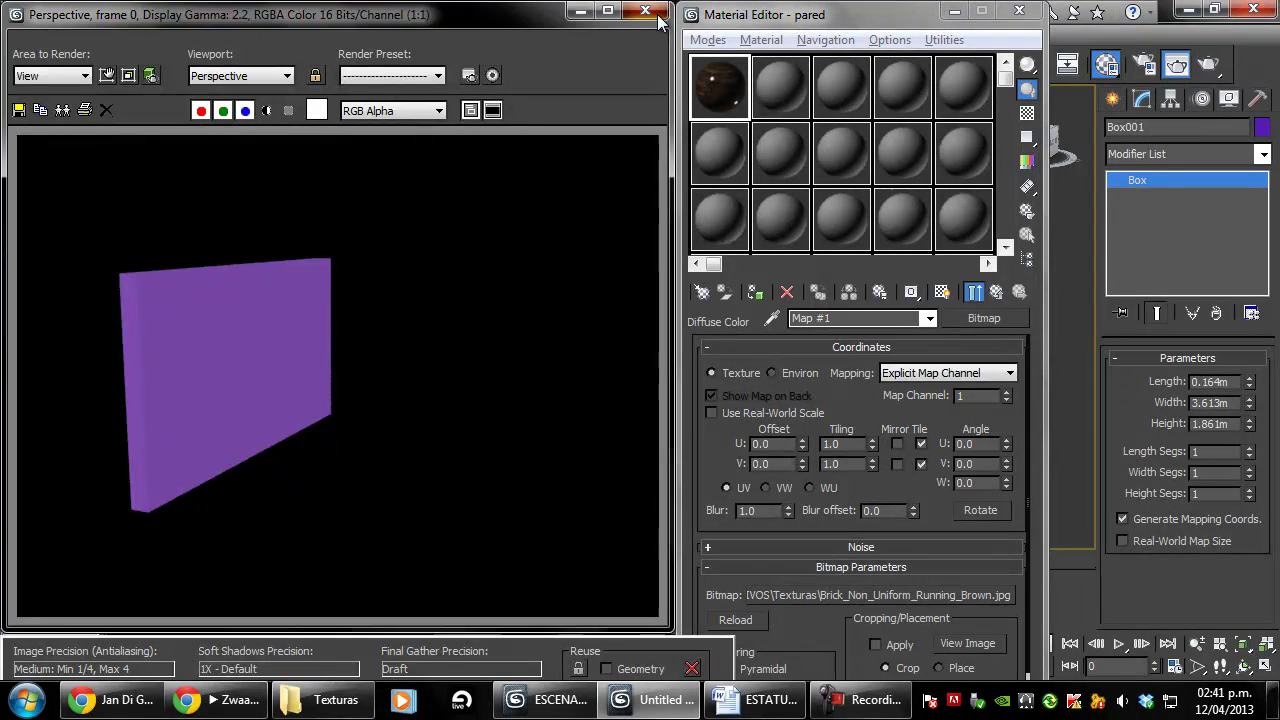
pyautogui.hotkey('shift', 'q')
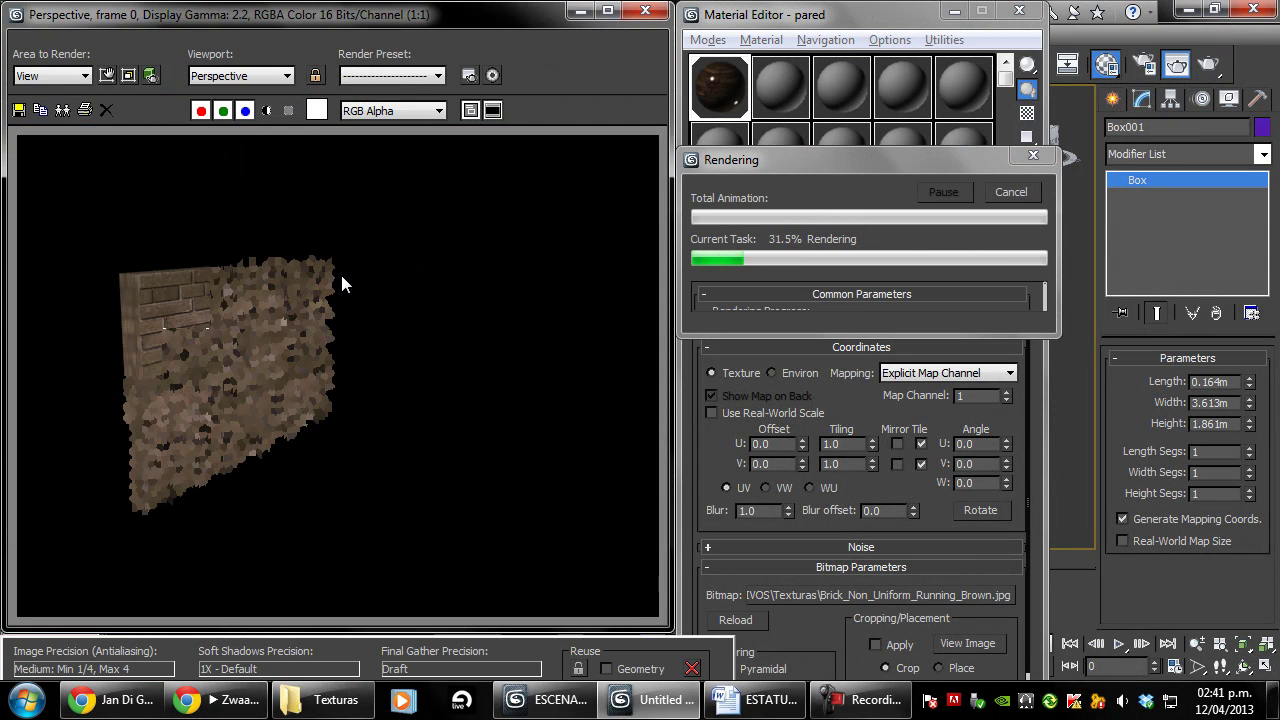
pyautogui.click(645, 10)
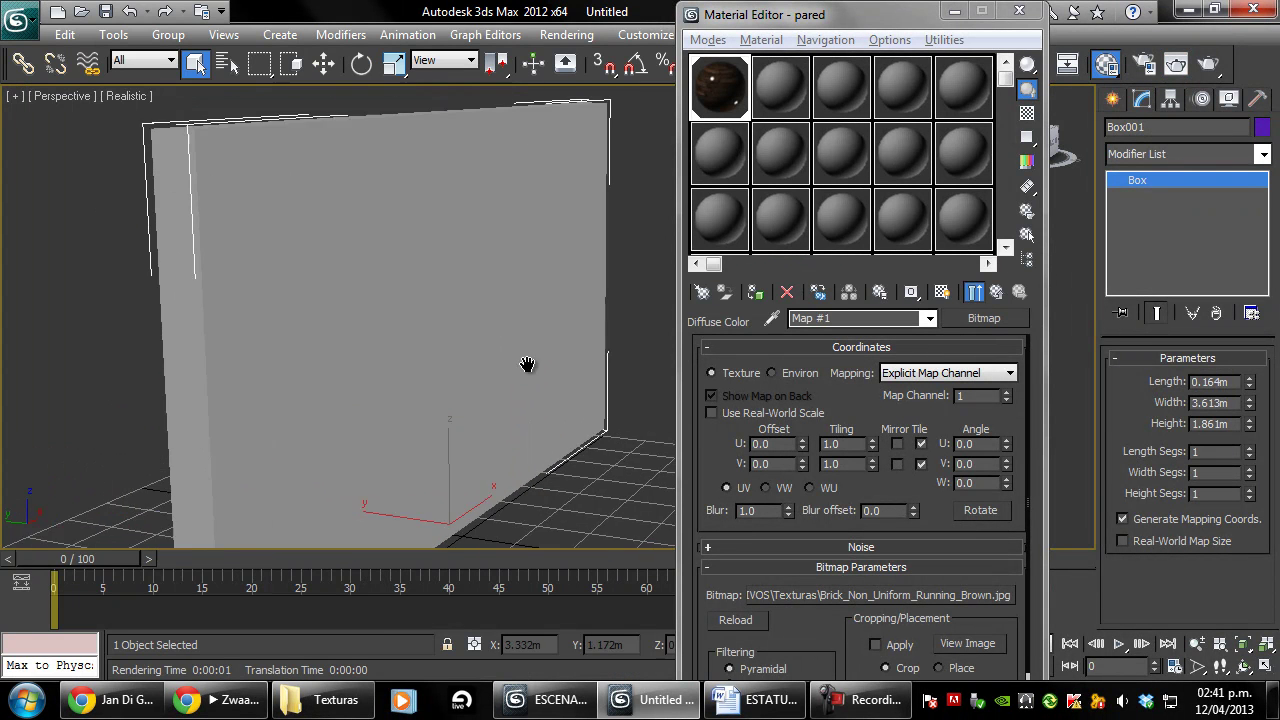
# Turn on Show Shaded Material in Viewport so the bricks appear on the wall.
pyautogui.moveTo(523, 363); pyautogui.dragTo(599, 362, button='middle')
pyautogui.scroll(3, 600, 325)
pyautogui.scroll(-3, 620, 350)
pyautogui.scroll(3, 632, 366)
pyautogui.scroll(-2, 635, 380)
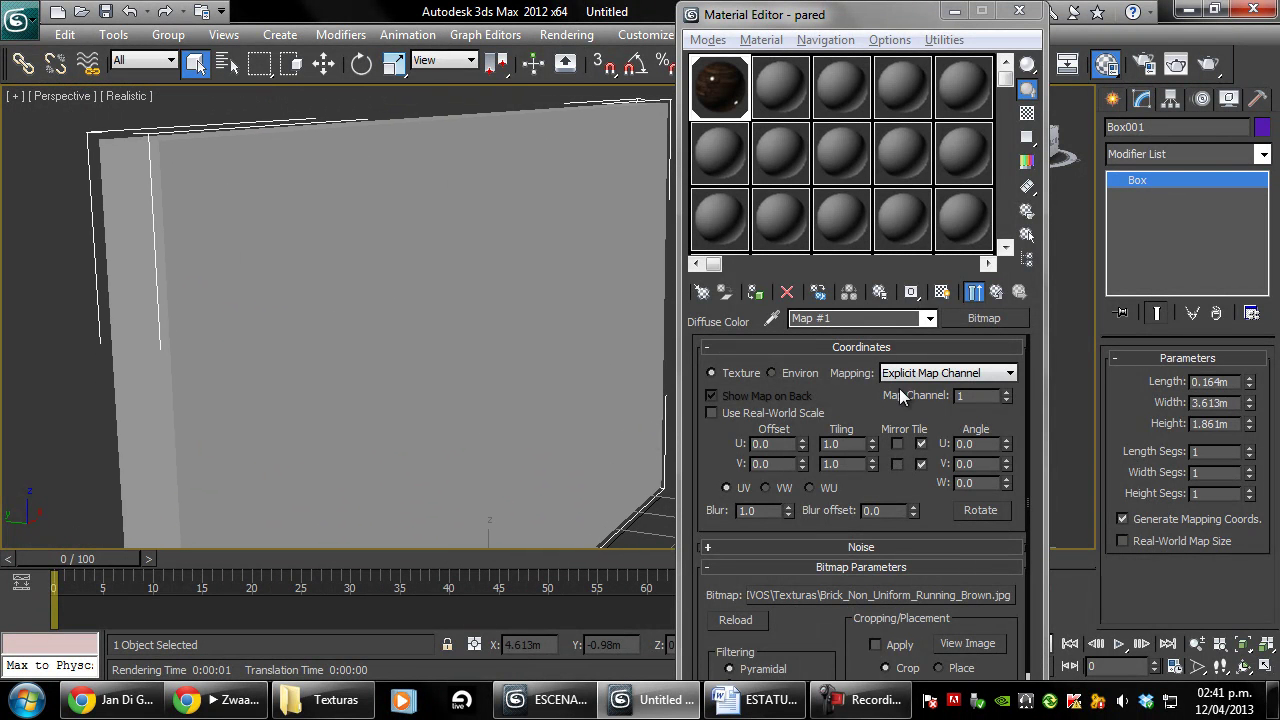
pyautogui.click(943, 292)
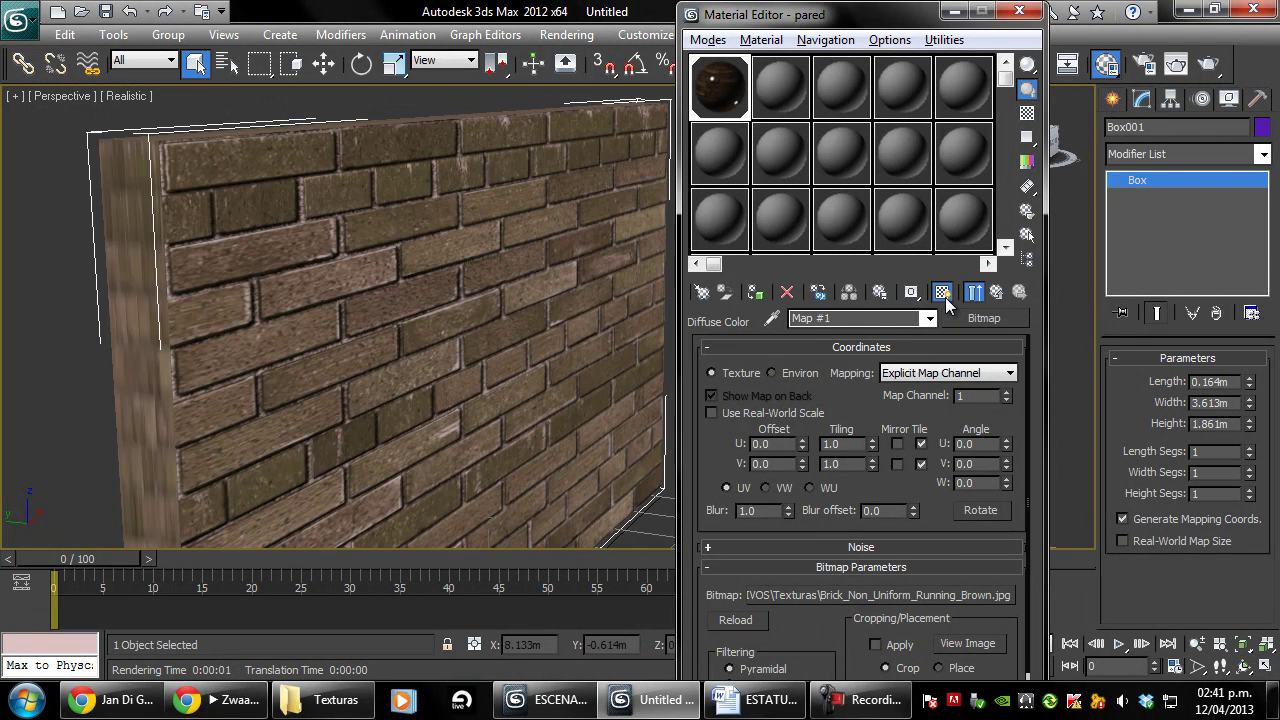
pyautogui.moveTo(405, 262)
pyautogui.keyDown('alt'); pyautogui.mouseDown(button='middle')
pyautogui.moveTo(403, 200)
pyautogui.moveTo(323, 277)
pyautogui.moveTo(347, 313)
pyautogui.moveTo(372, 310)
pyautogui.mouseUp(button='middle'); pyautogui.keyUp('alt')
pyautogui.moveTo(488, 296)
pyautogui.keyDown('alt'); pyautogui.mouseDown(button='middle')
pyautogui.moveTo(417, 300)
pyautogui.moveTo(457, 266)
pyautogui.moveTo(494, 260)
pyautogui.moveTo(417, 291)
pyautogui.moveTo(394, 263)
pyautogui.moveTo(383, 280)
pyautogui.moveTo(429, 266)
pyautogui.moveTo(476, 291)
pyautogui.moveTo(423, 286)
pyautogui.moveTo(434, 355)
pyautogui.moveTo(471, 386)
pyautogui.moveTo(480, 357)
pyautogui.moveTo(466, 327)
pyautogui.moveTo(485, 340)
pyautogui.mouseUp(button='middle'); pyautogui.keyUp('alt')
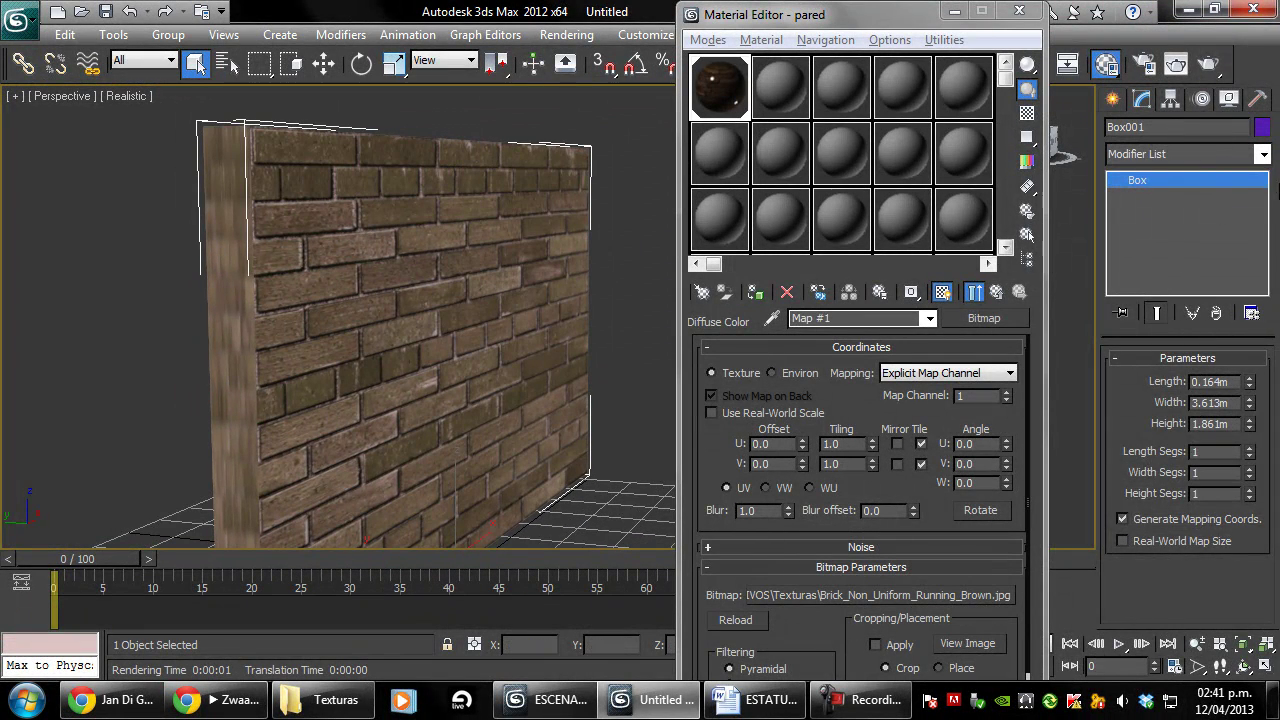
# Add a UVW Map modifier to the wall with Box mapping.
pyautogui.click(1263, 155)
pyautogui.scroll(-10, 1180, 400)
pyautogui.scroll(-8, 1160, 480)
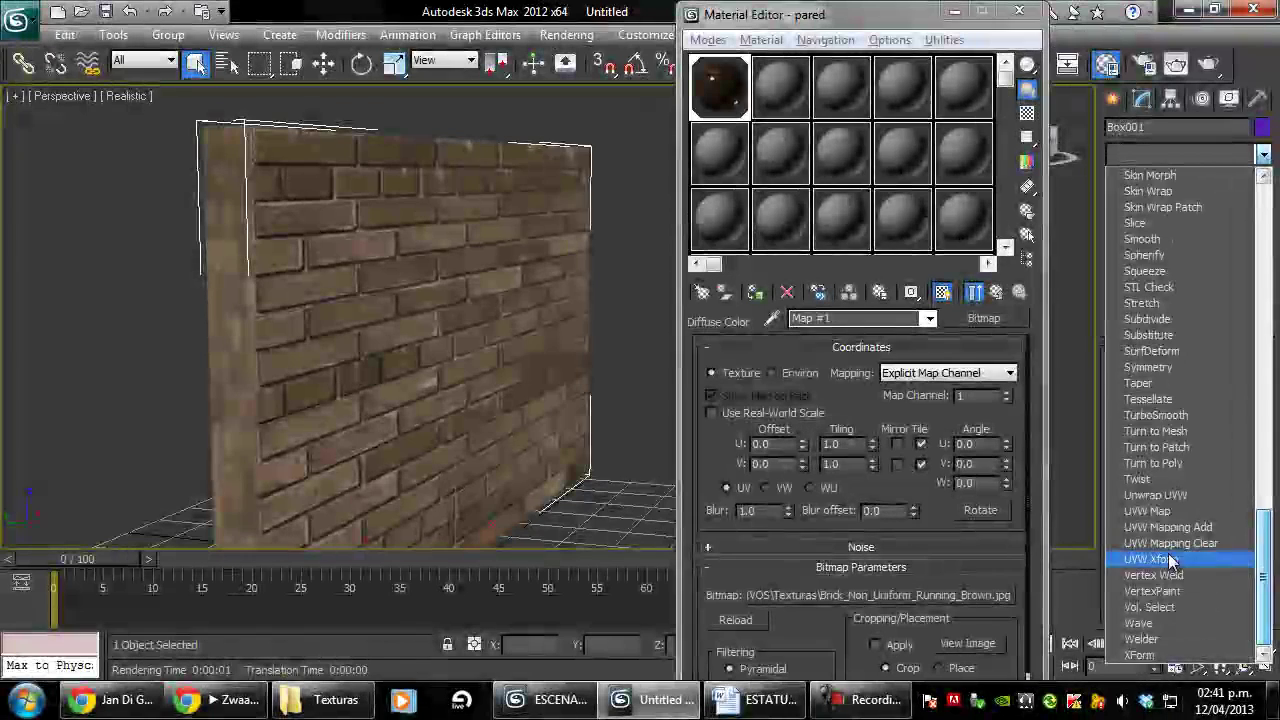
pyautogui.click(1168, 512)
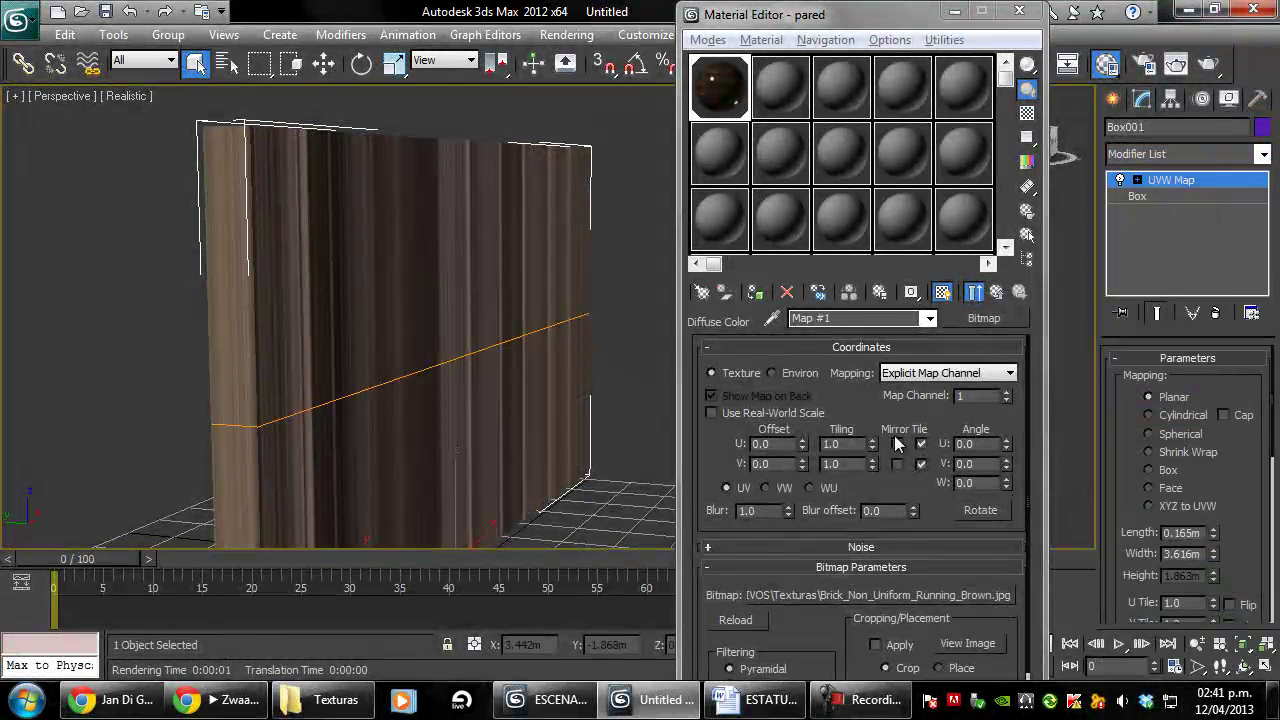
pyautogui.scroll(1, 511, 340)
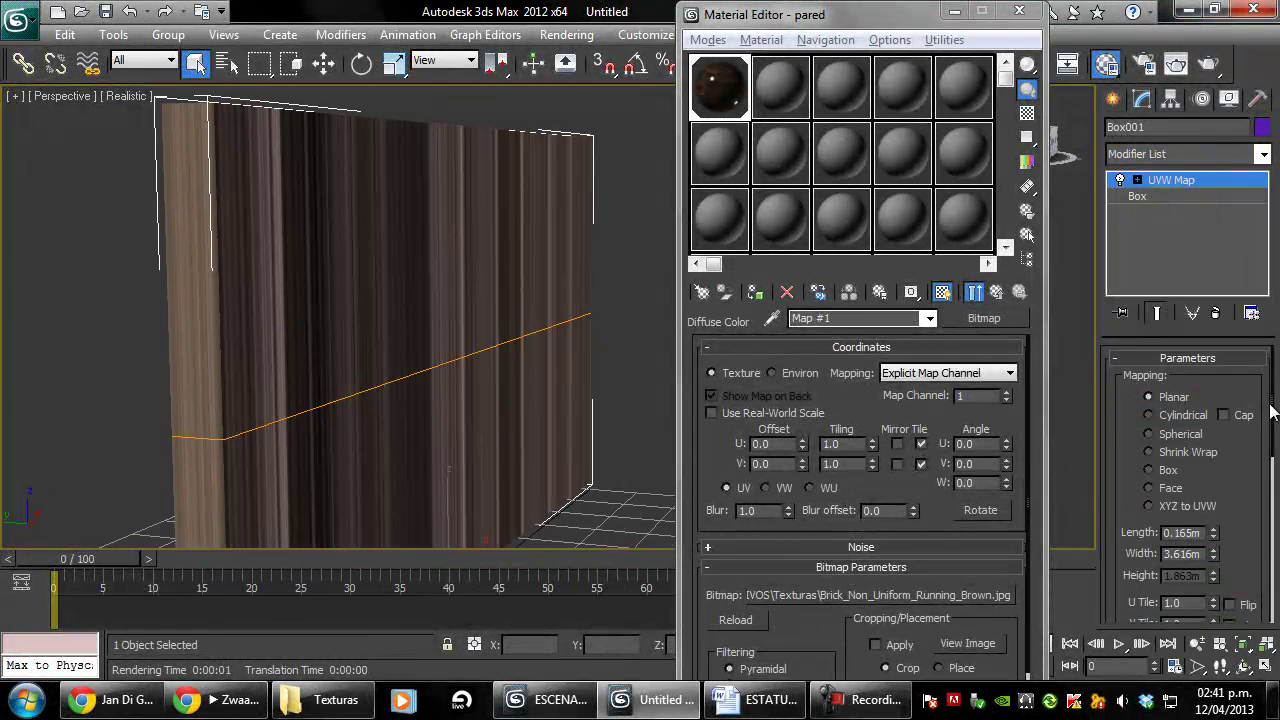
pyautogui.click(1162, 474)
pyautogui.keyDown('alt'); pyautogui.moveTo(420, 360); pyautogui.dragTo(477, 346, button='middle'); pyautogui.keyUp('alt')
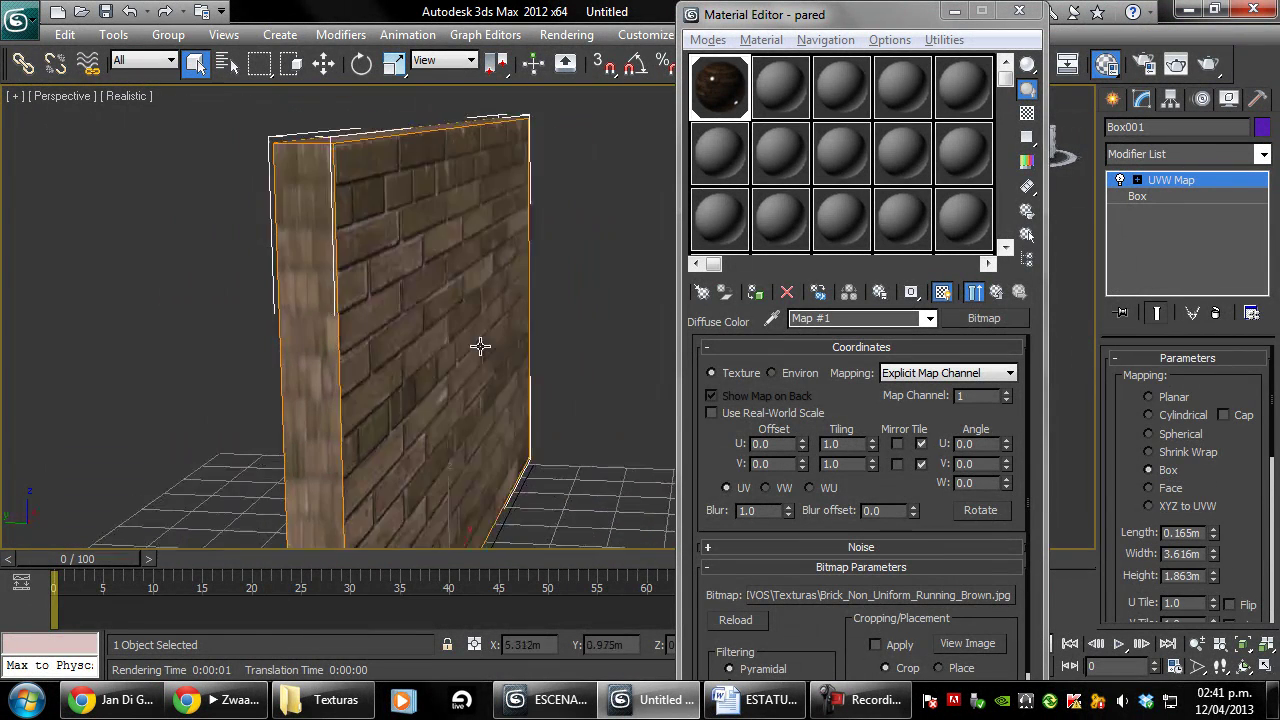
pyautogui.moveTo(548, 356)
pyautogui.keyDown('alt'); pyautogui.mouseDown(button='middle')
pyautogui.moveTo(626, 360)
pyautogui.moveTo(540, 363)
pyautogui.moveTo(560, 383)
pyautogui.moveTo(563, 366)
pyautogui.moveTo(551, 380)
pyautogui.moveTo(583, 371)
pyautogui.moveTo(609, 340)
pyautogui.moveTo(566, 360)
pyautogui.moveTo(546, 351)
pyautogui.moveTo(580, 372)
pyautogui.mouseUp(button='middle'); pyautogui.keyUp('alt')
# Compare Face and Planar mapping, then settle on Box projection again.
pyautogui.click(1175, 487)
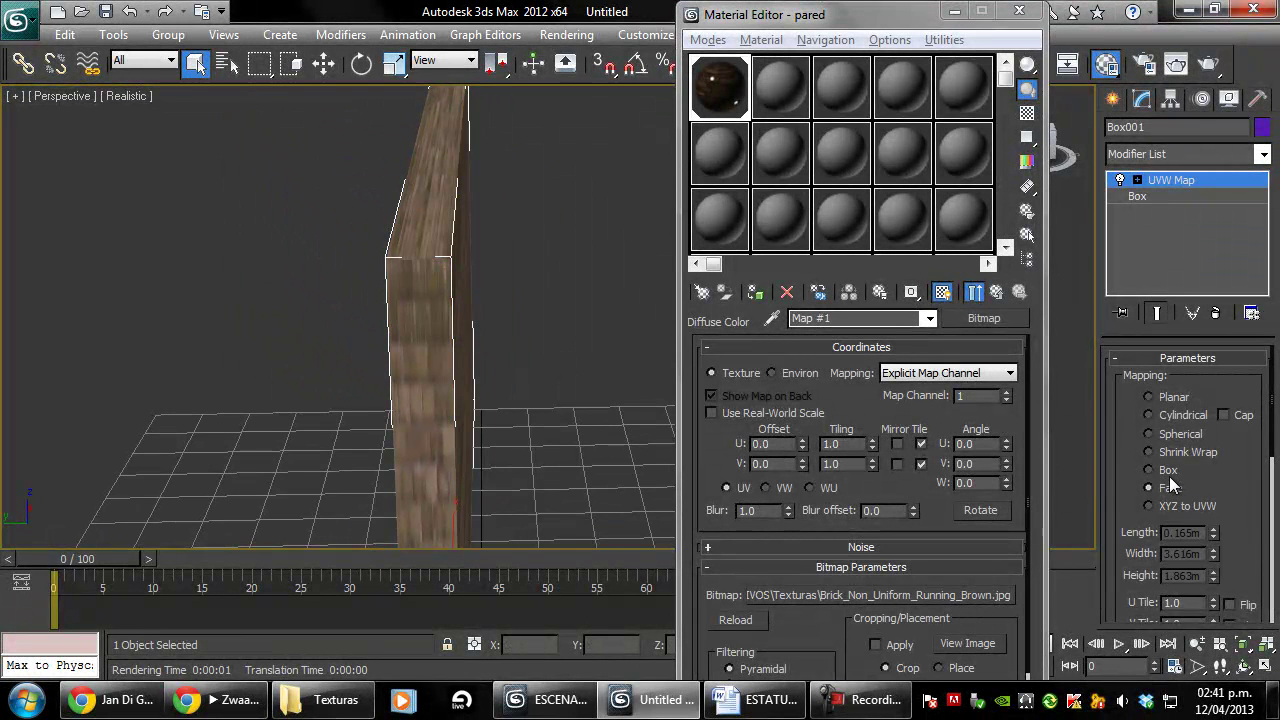
pyautogui.click(1172, 397)
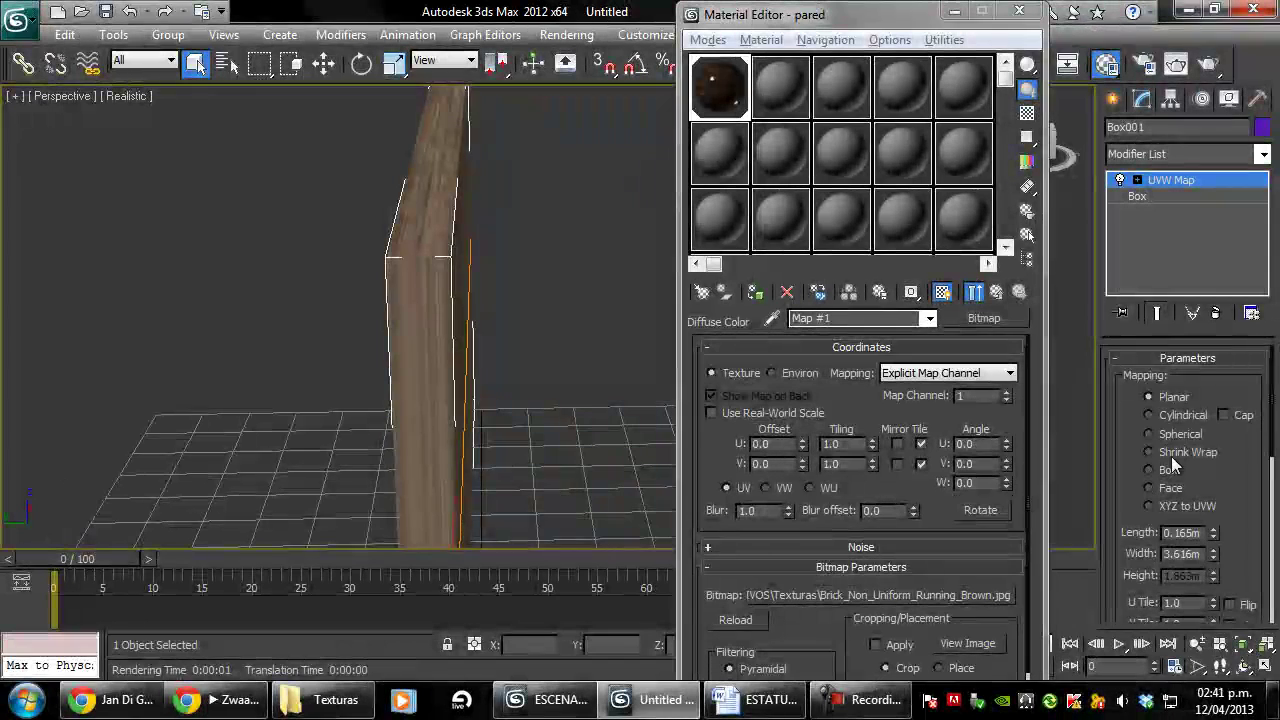
pyautogui.moveTo(366, 349)
pyautogui.keyDown('alt'); pyautogui.mouseDown(button='middle')
pyautogui.moveTo(308, 360)
pyautogui.moveTo(367, 318)
pyautogui.moveTo(366, 334)
pyautogui.mouseUp(button='middle'); pyautogui.keyUp('alt')
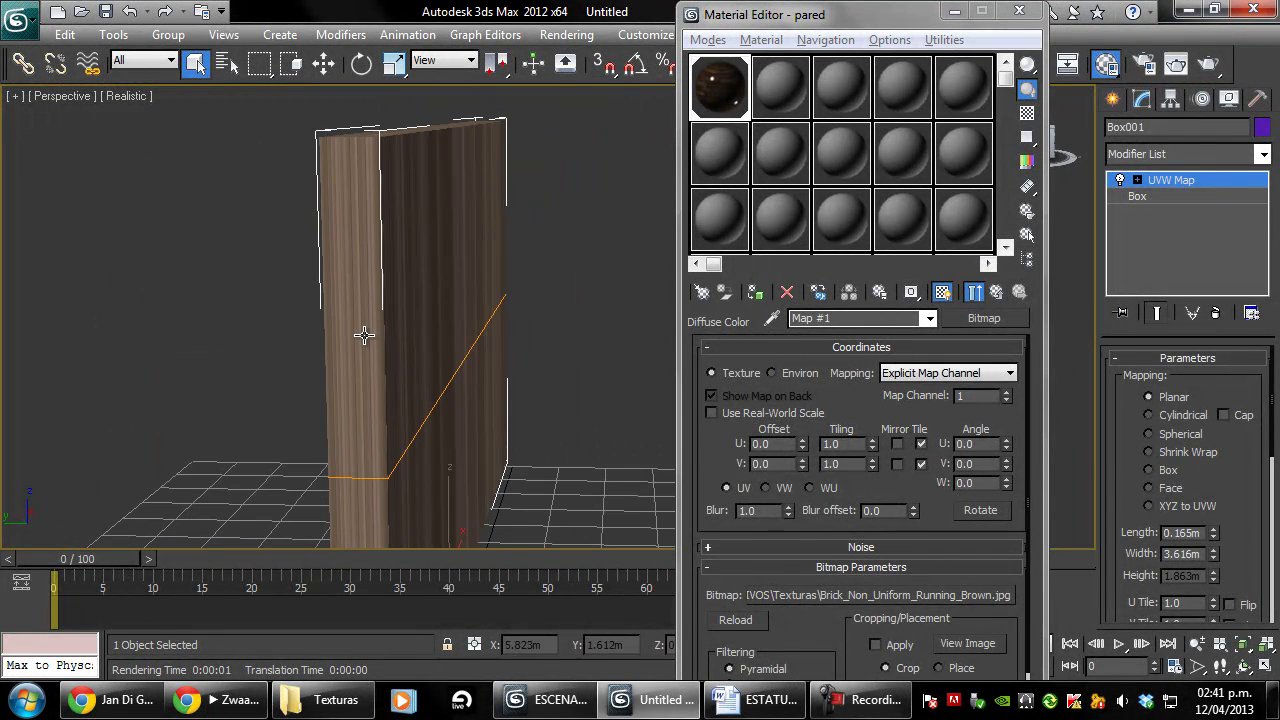
pyautogui.click(1150, 470)
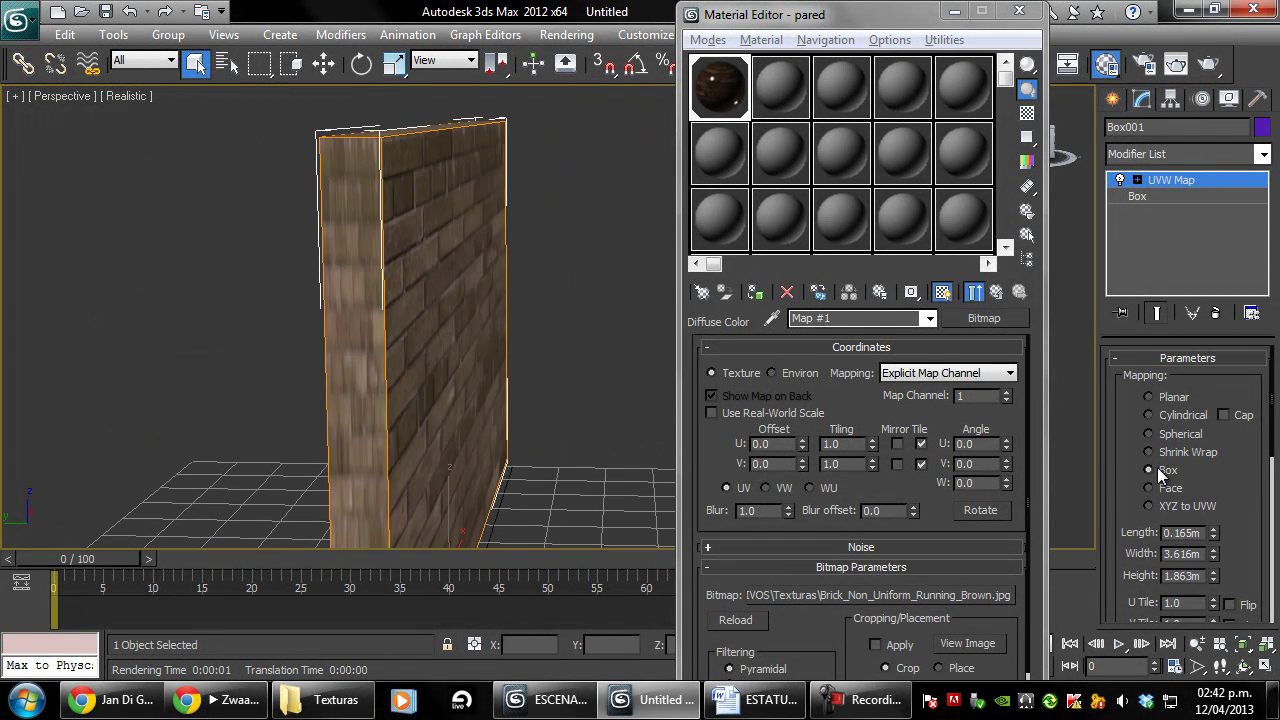
pyautogui.scroll(5, 540, 308)
pyautogui.scroll(-5, 499, 312)
pyautogui.moveTo(520, 306)
pyautogui.keyDown('alt'); pyautogui.mouseDown(button='middle')
pyautogui.moveTo(571, 317)
pyautogui.moveTo(552, 307)
pyautogui.moveTo(583, 306)
pyautogui.moveTo(523, 303)
pyautogui.moveTo(526, 316)
pyautogui.moveTo(486, 266)
pyautogui.moveTo(523, 277)
pyautogui.moveTo(496, 287)
pyautogui.moveTo(509, 280)
pyautogui.moveTo(522, 306)
pyautogui.moveTo(508, 297)
pyautogui.moveTo(621, 313)
pyautogui.moveTo(600, 323)
pyautogui.moveTo(609, 334)
pyautogui.moveTo(597, 326)
pyautogui.moveTo(540, 370)
pyautogui.mouseUp(button='middle'); pyautogui.keyUp('alt')
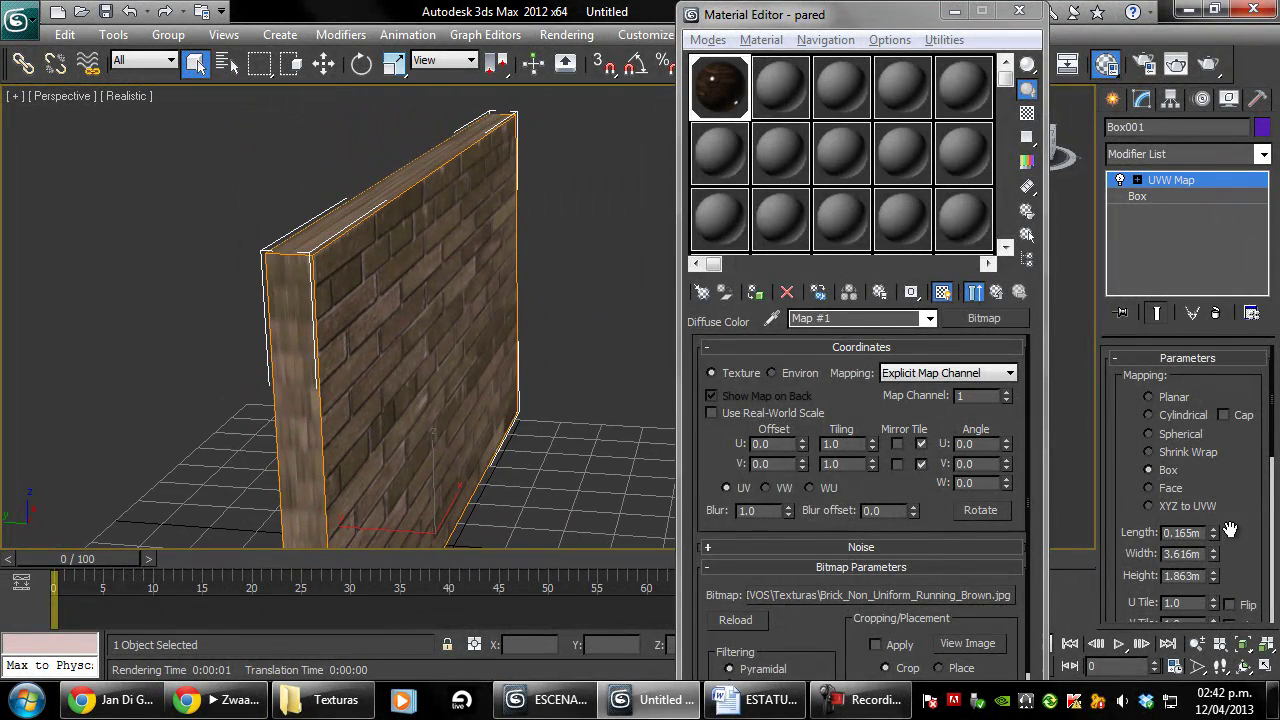
# Size the Box mapping gizmo to 1.26 m length, 1.266 m width and 1.714 m height.
pyautogui.moveTo(1211, 559); pyautogui.dragTo(1216, 622)
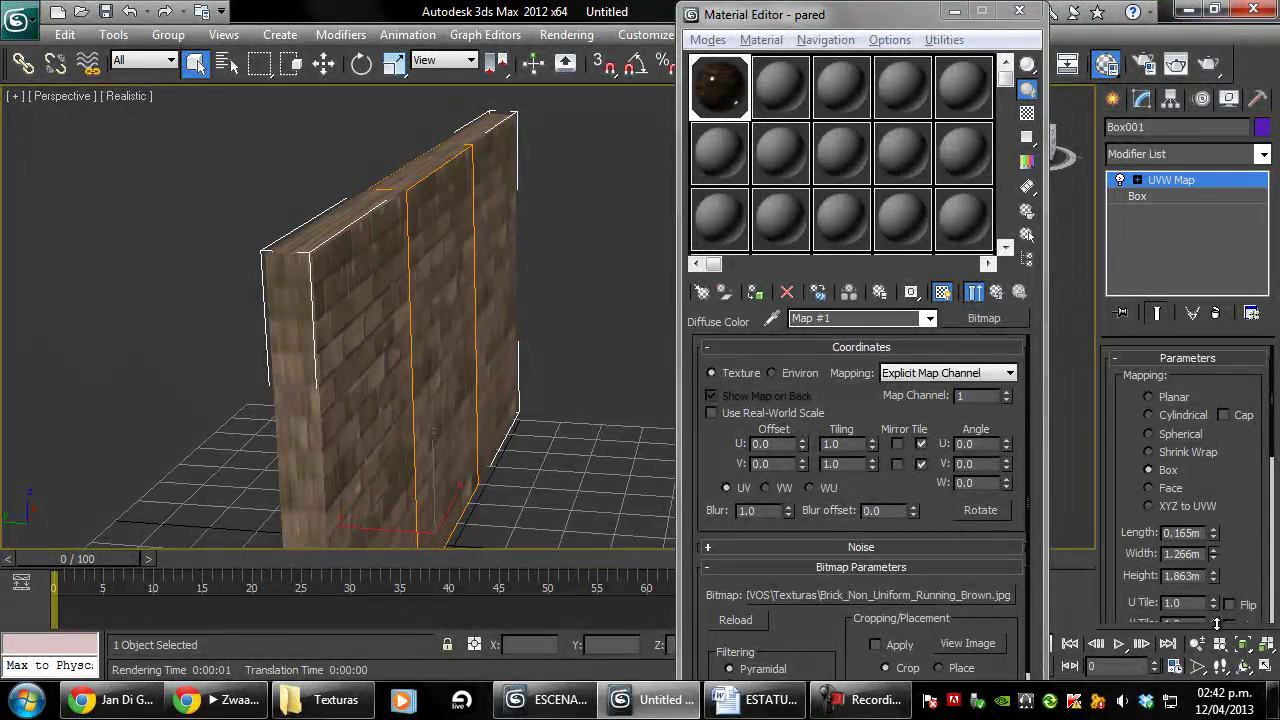
pyautogui.moveTo(464, 302)
pyautogui.keyDown('alt'); pyautogui.mouseDown(button='middle')
pyautogui.moveTo(517, 354)
pyautogui.moveTo(394, 306)
pyautogui.moveTo(395, 290)
pyautogui.moveTo(520, 300)
pyautogui.mouseUp(button='middle'); pyautogui.keyUp('alt')
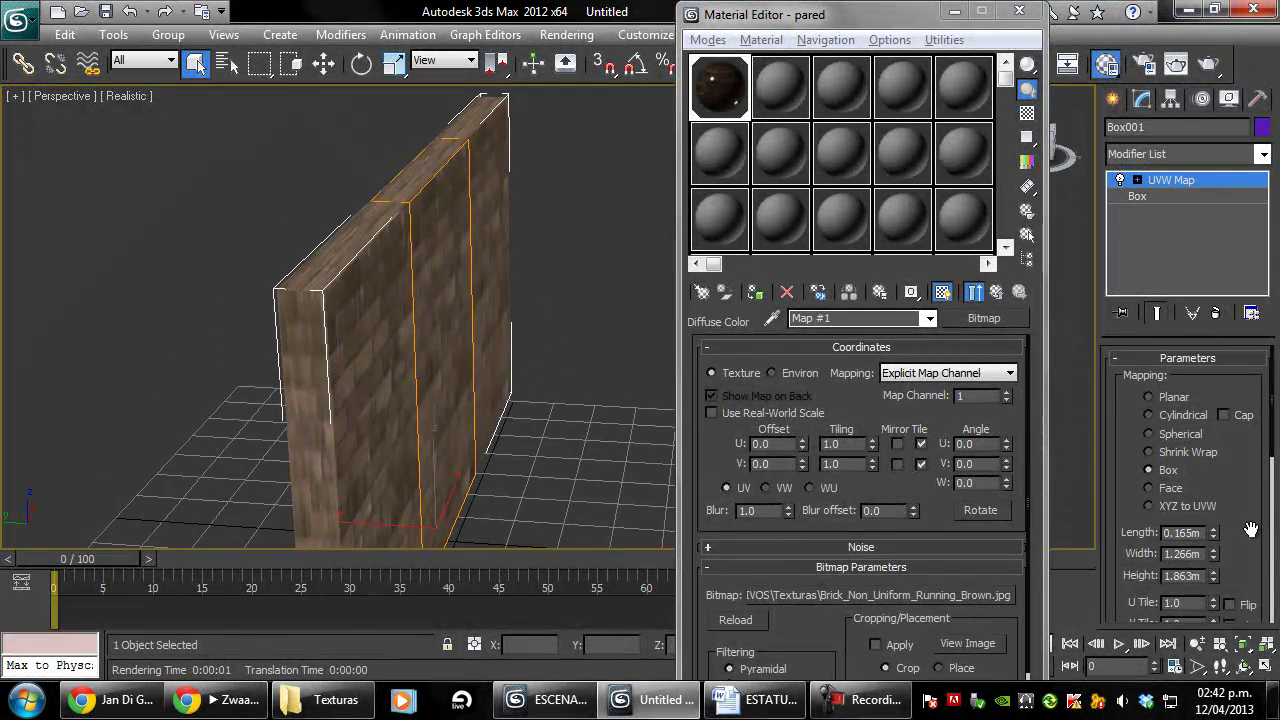
pyautogui.moveTo(1216, 578); pyautogui.dragTo(1209, 357)
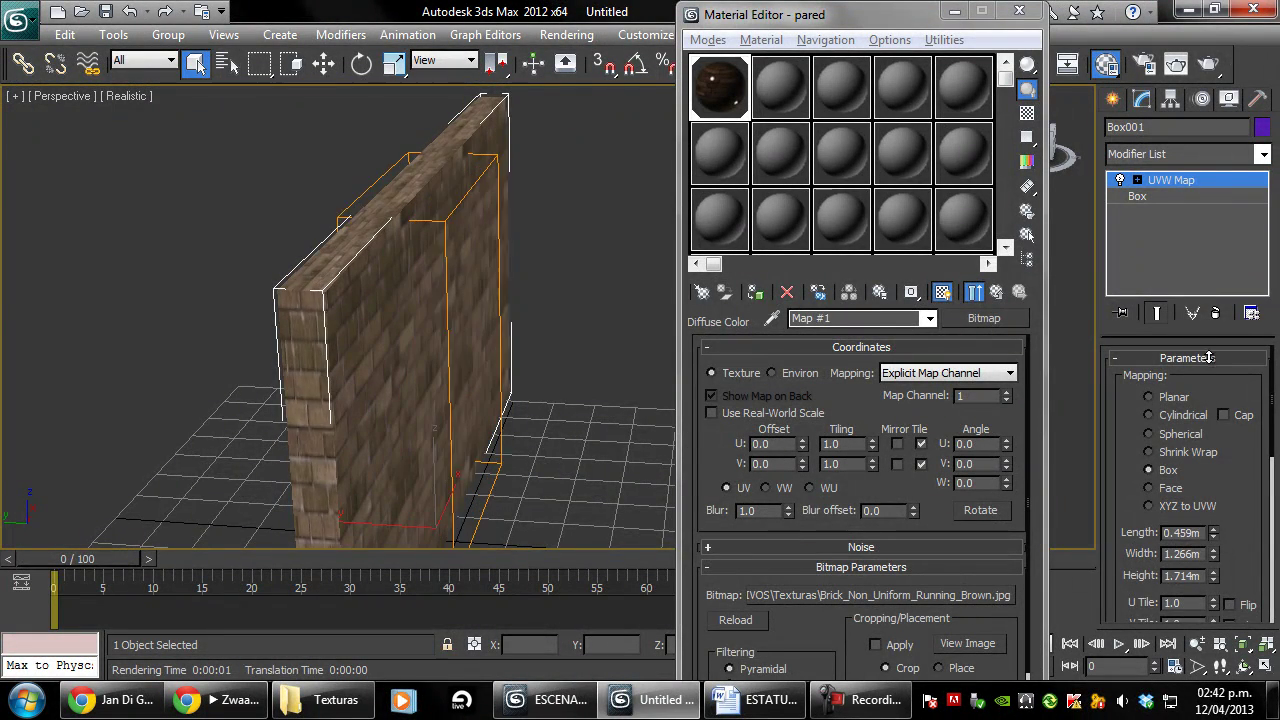
pyautogui.moveTo(333, 249)
pyautogui.keyDown('alt'); pyautogui.mouseDown(button='middle')
pyautogui.moveTo(423, 314)
pyautogui.moveTo(374, 320)
pyautogui.moveTo(397, 343)
pyautogui.moveTo(455, 333)
pyautogui.moveTo(414, 369)
pyautogui.mouseUp(button='middle'); pyautogui.keyUp('alt')
pyautogui.scroll(2, 400, 365)
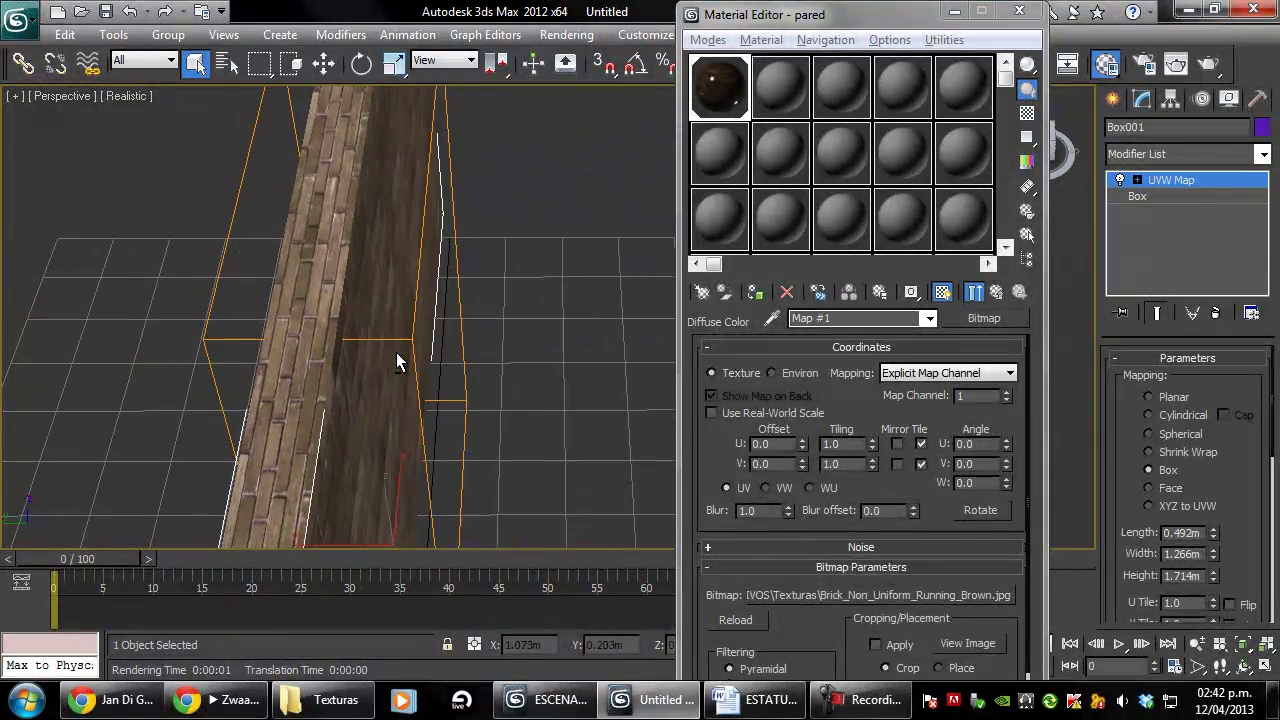
pyautogui.moveTo(1216, 527); pyautogui.dragTo(1238, 374)
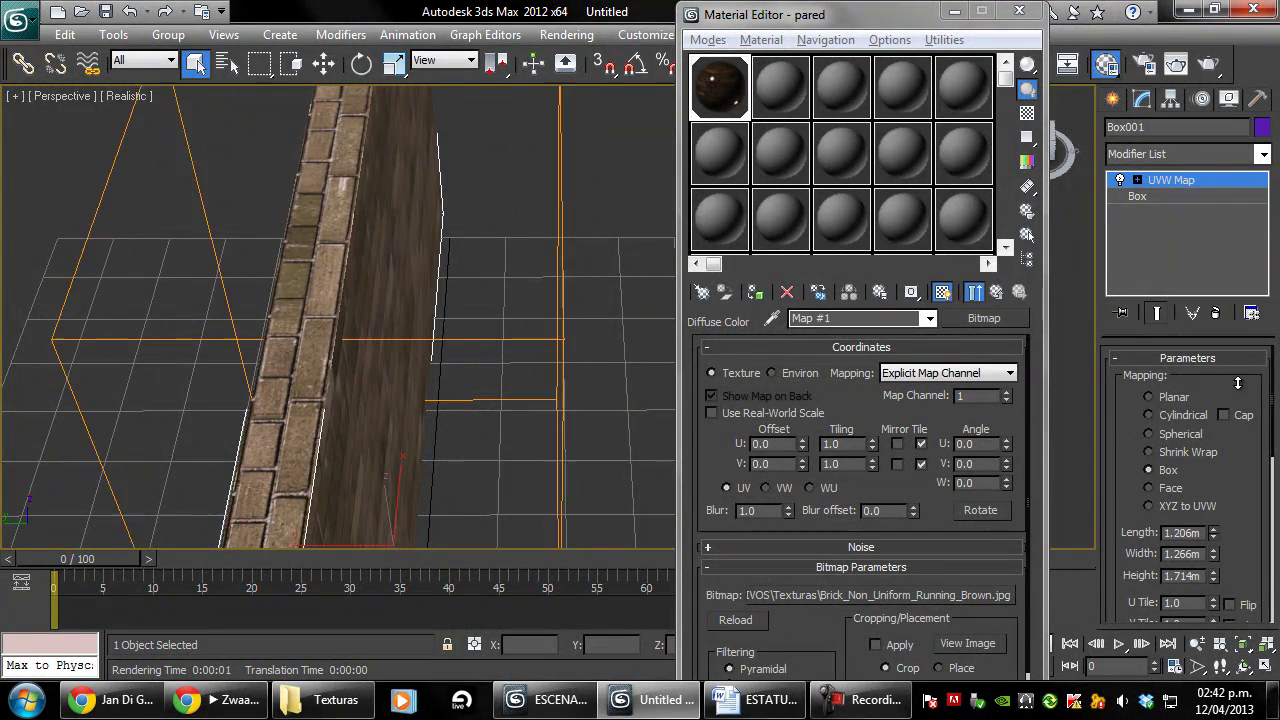
pyautogui.moveTo(523, 363)
pyautogui.keyDown('alt'); pyautogui.mouseDown(button='middle')
pyautogui.moveTo(481, 306)
pyautogui.moveTo(497, 297)
pyautogui.mouseUp(button='middle'); pyautogui.keyUp('alt')
pyautogui.scroll(-3, 296, 347)
pyautogui.moveTo(297, 351)
pyautogui.keyDown('alt'); pyautogui.mouseDown(button='middle')
pyautogui.moveTo(391, 334)
pyautogui.moveTo(289, 363)
pyautogui.moveTo(321, 373)
pyautogui.moveTo(286, 354)
pyautogui.moveTo(349, 309)
pyautogui.moveTo(436, 362)
pyautogui.moveTo(314, 366)
pyautogui.moveTo(352, 356)
pyautogui.moveTo(461, 421)
pyautogui.mouseUp(button='middle'); pyautogui.keyUp('alt')
pyautogui.scroll(-2, 320, 366)
pyautogui.scroll(2, 352, 357)
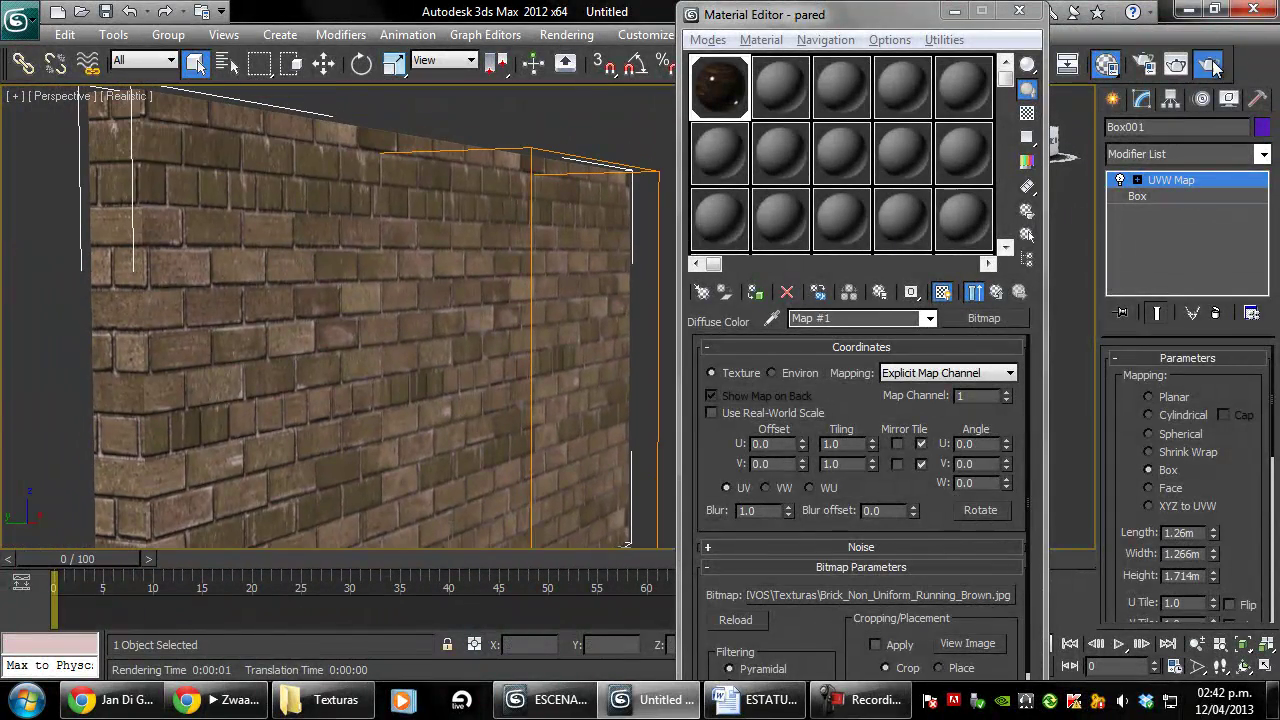
pyautogui.click(1212, 64)
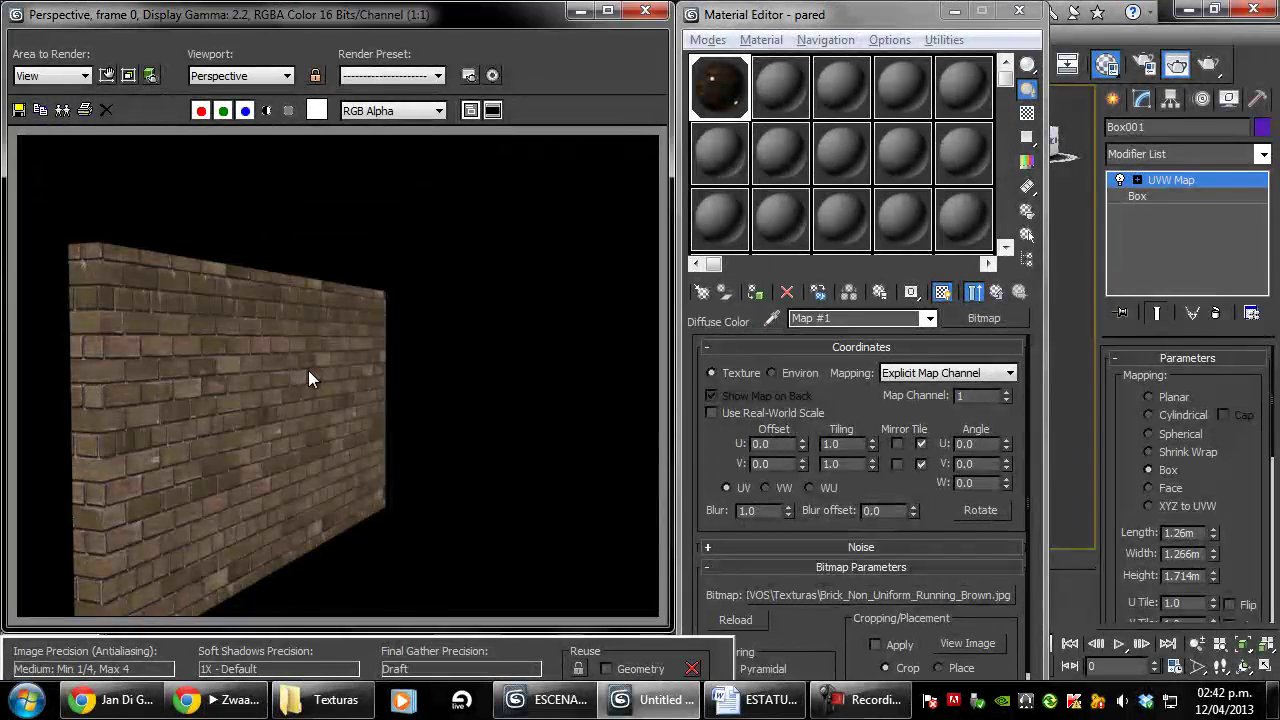
pyautogui.scroll(3, 308, 370)
pyautogui.scroll(-3, 308, 370)
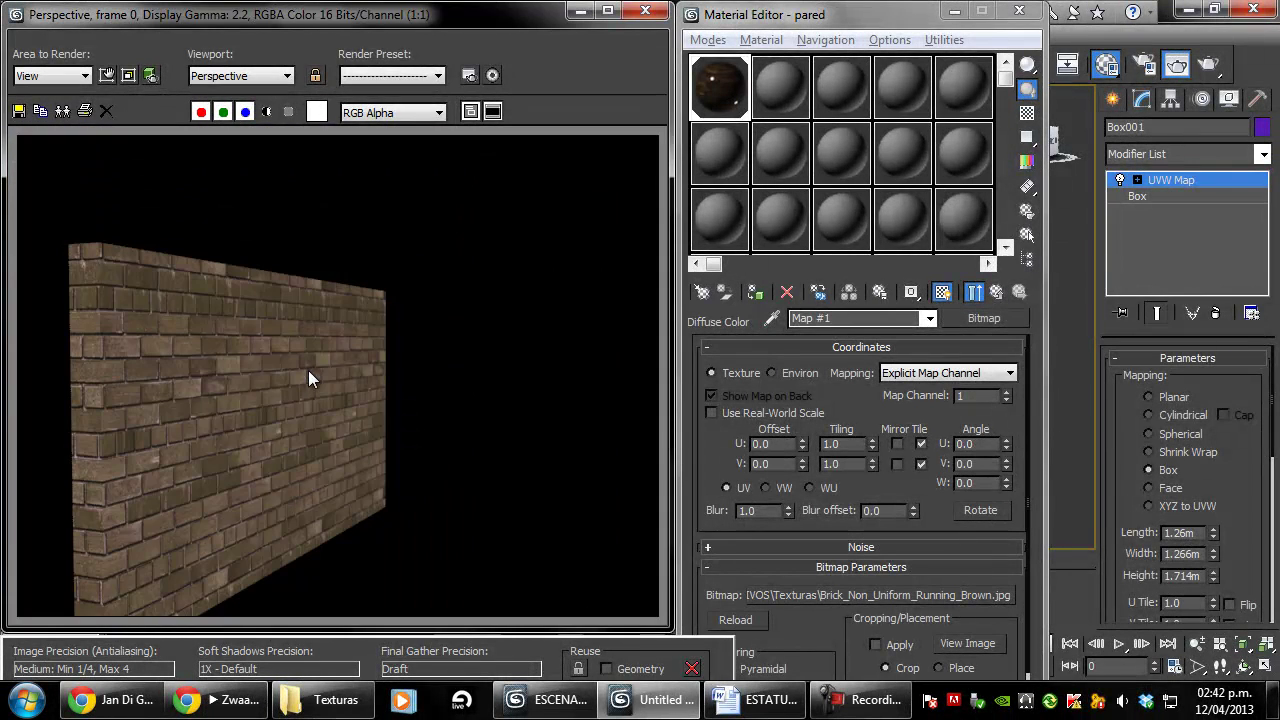
pyautogui.click(647, 11)
pyautogui.moveTo(381, 350)
pyautogui.keyDown('alt'); pyautogui.mouseDown(button='middle')
pyautogui.moveTo(401, 357)
pyautogui.moveTo(389, 358)
pyautogui.mouseUp(button='middle'); pyautogui.keyUp('alt')
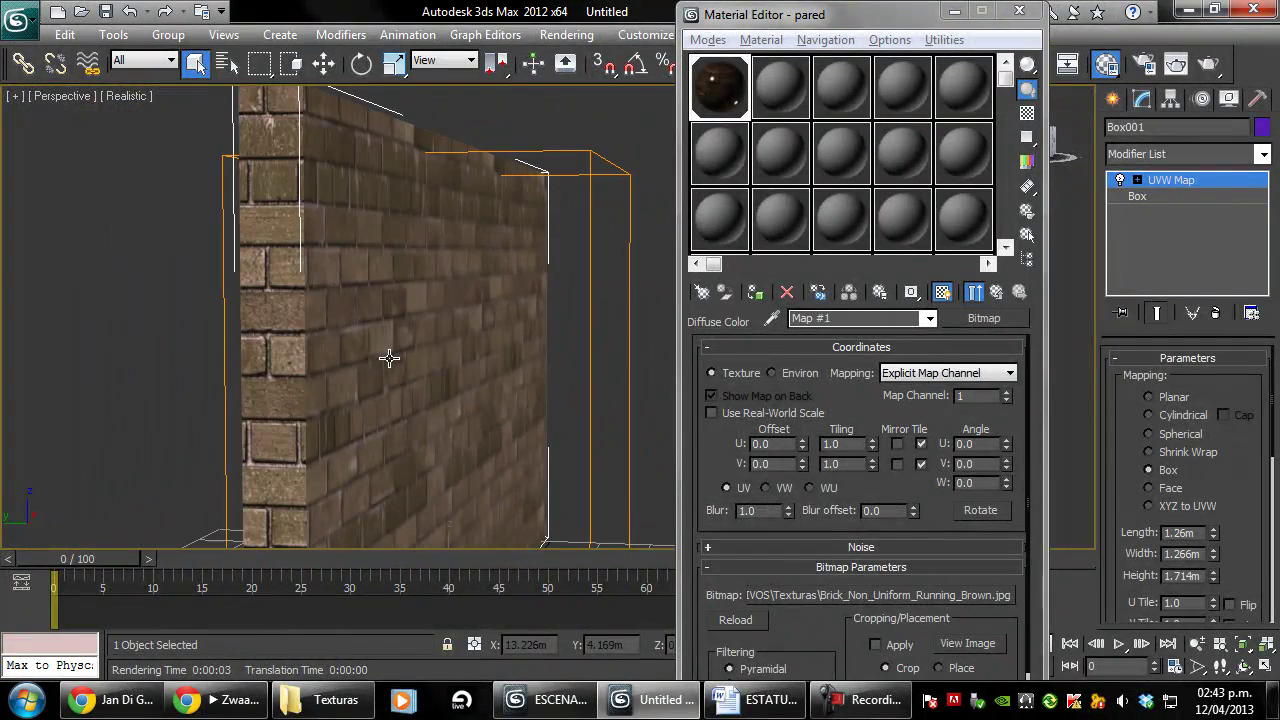
pyautogui.click(330, 699)
pyautogui.click(1075, 290)
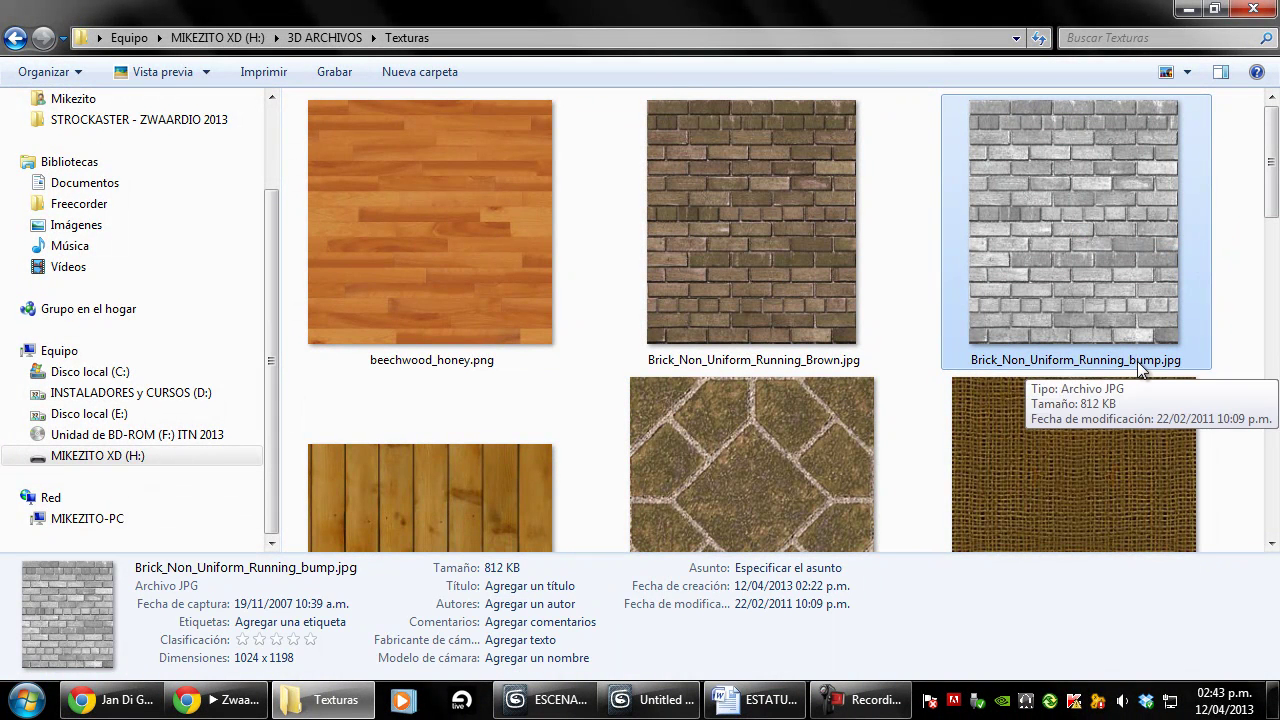
pyautogui.click(668, 699)
pyautogui.keyDown('alt'); pyautogui.moveTo(541, 396); pyautogui.dragTo(366, 323, button='middle'); pyautogui.keyUp('alt')
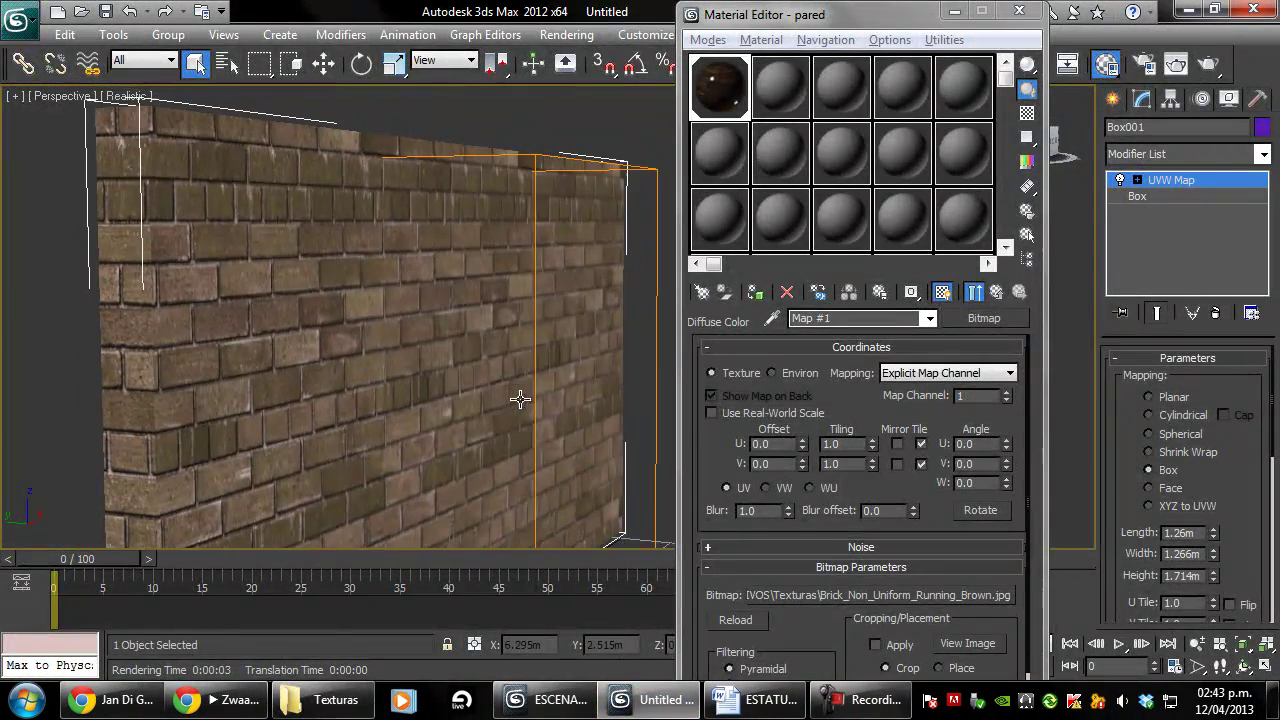
# Load Brick_Non_Uniform_Running_bump.jpg as a Bitmap in the pared material's Bump slot.
pyautogui.click(996, 293)
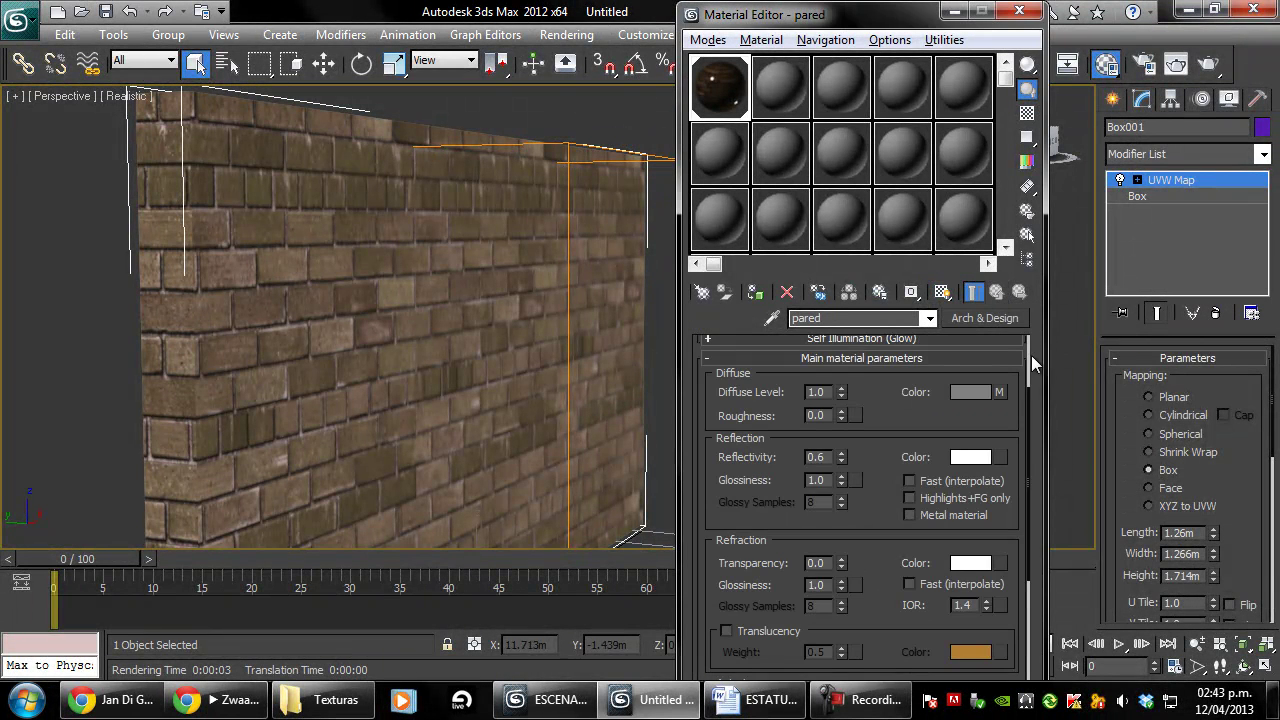
pyautogui.moveTo(1025, 410); pyautogui.dragTo(1036, 575)
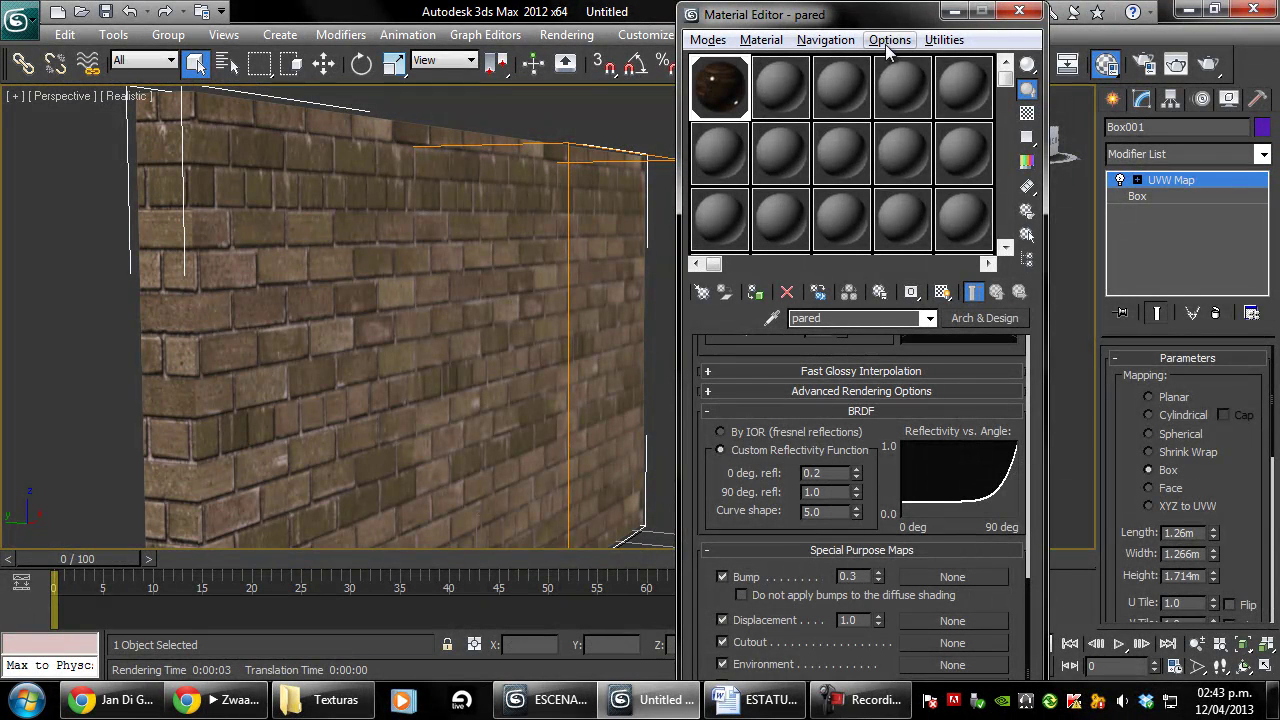
pyautogui.moveTo(903, 22); pyautogui.dragTo(908, 22)
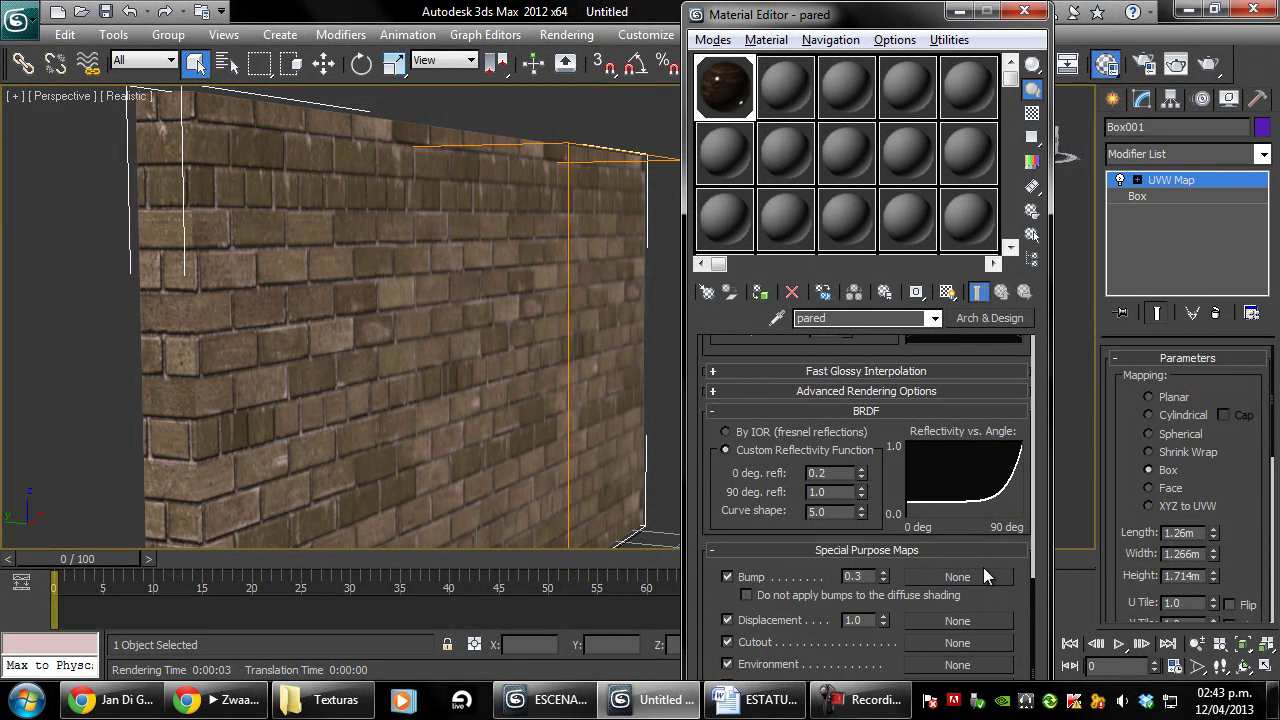
pyautogui.click(985, 576)
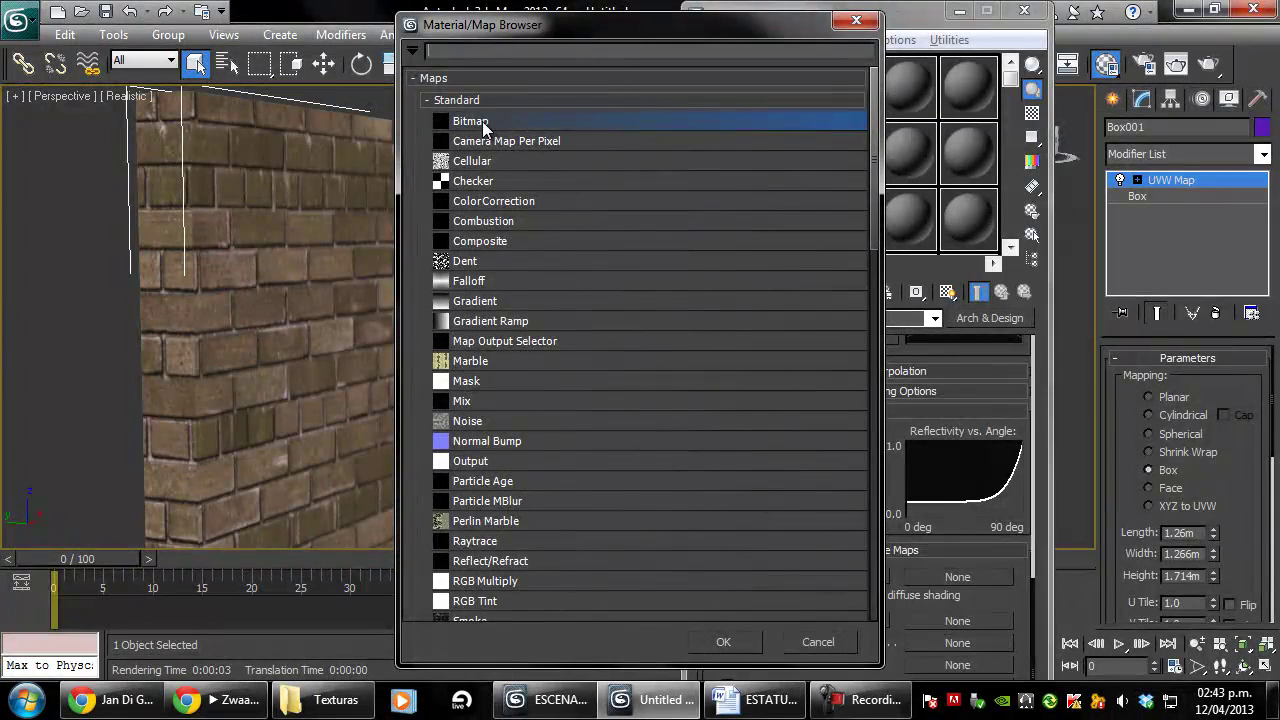
pyautogui.doubleClick(483, 122)
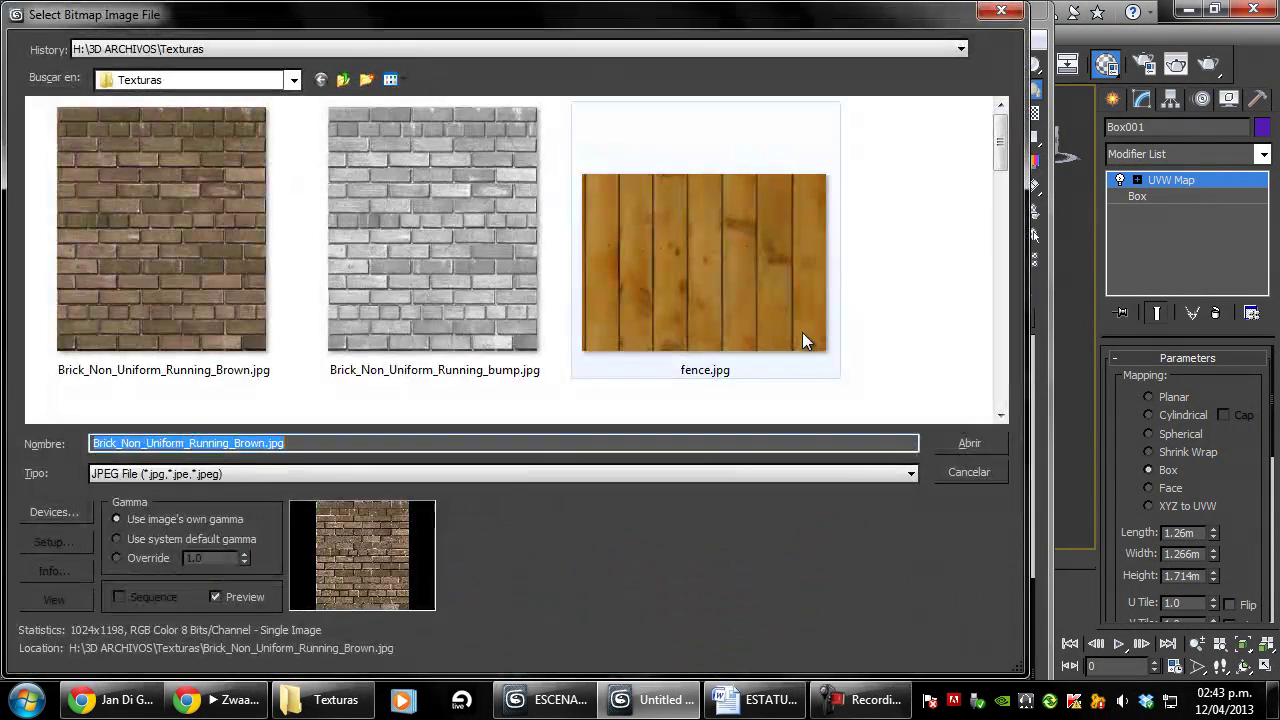
pyautogui.click(522, 336)
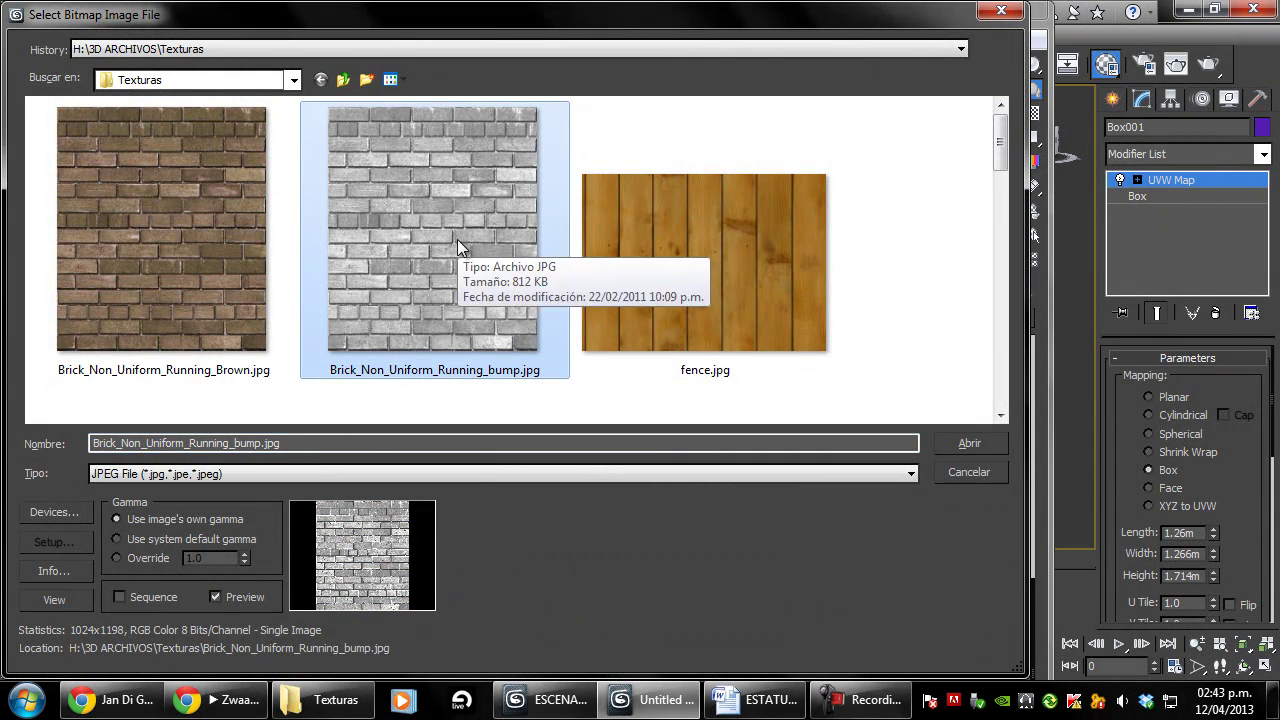
pyautogui.doubleClick(459, 247)
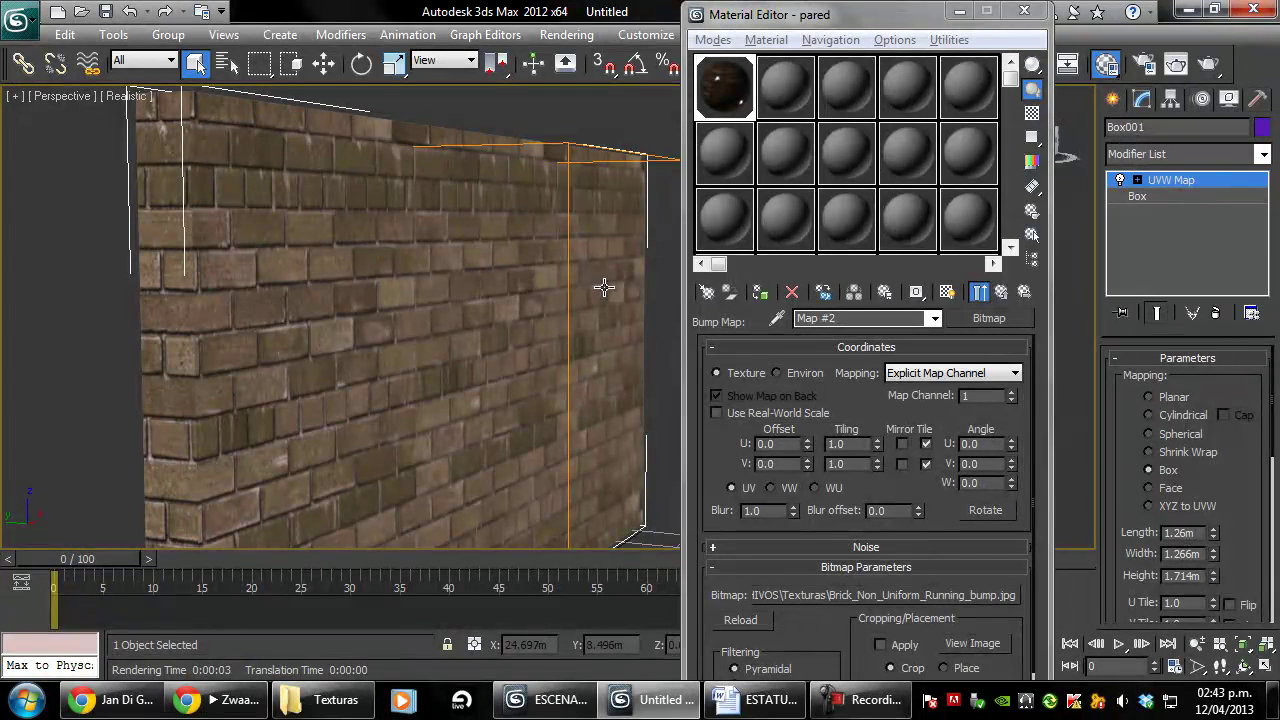
pyautogui.click(1012, 290)
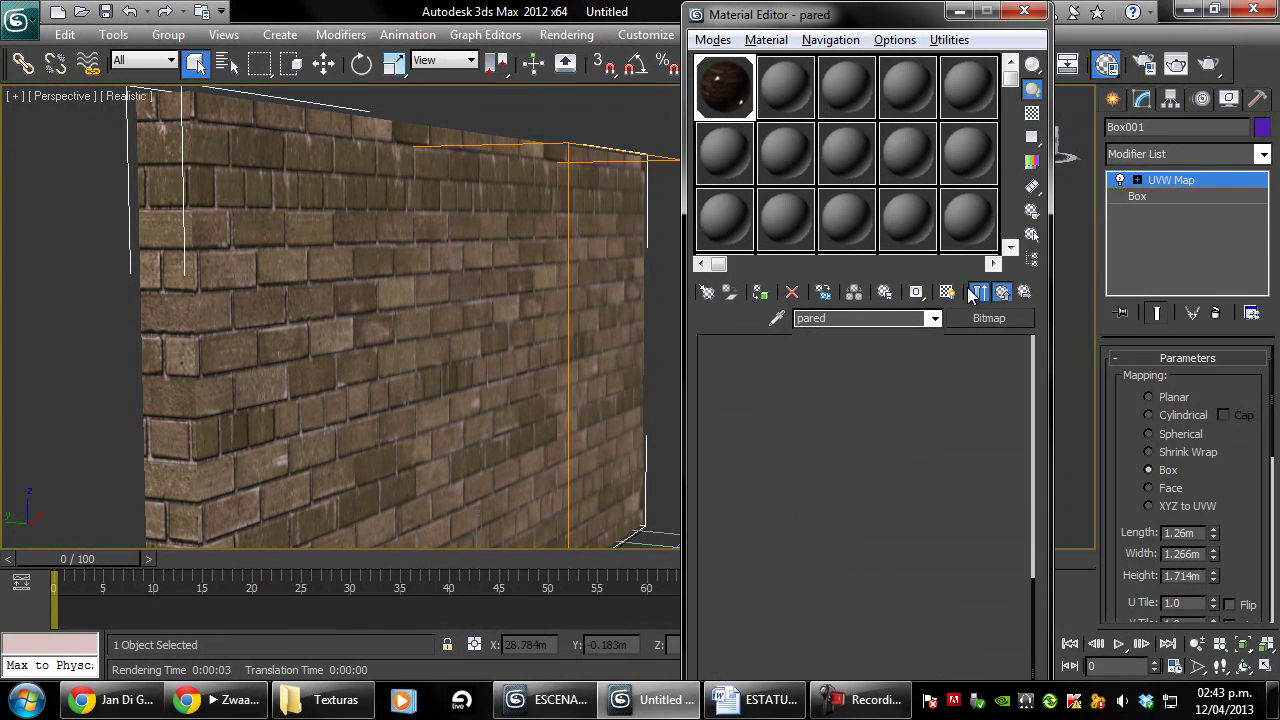
# Test-render the bump-mapped wall, then render again from a closer view.
pyautogui.press('Return')
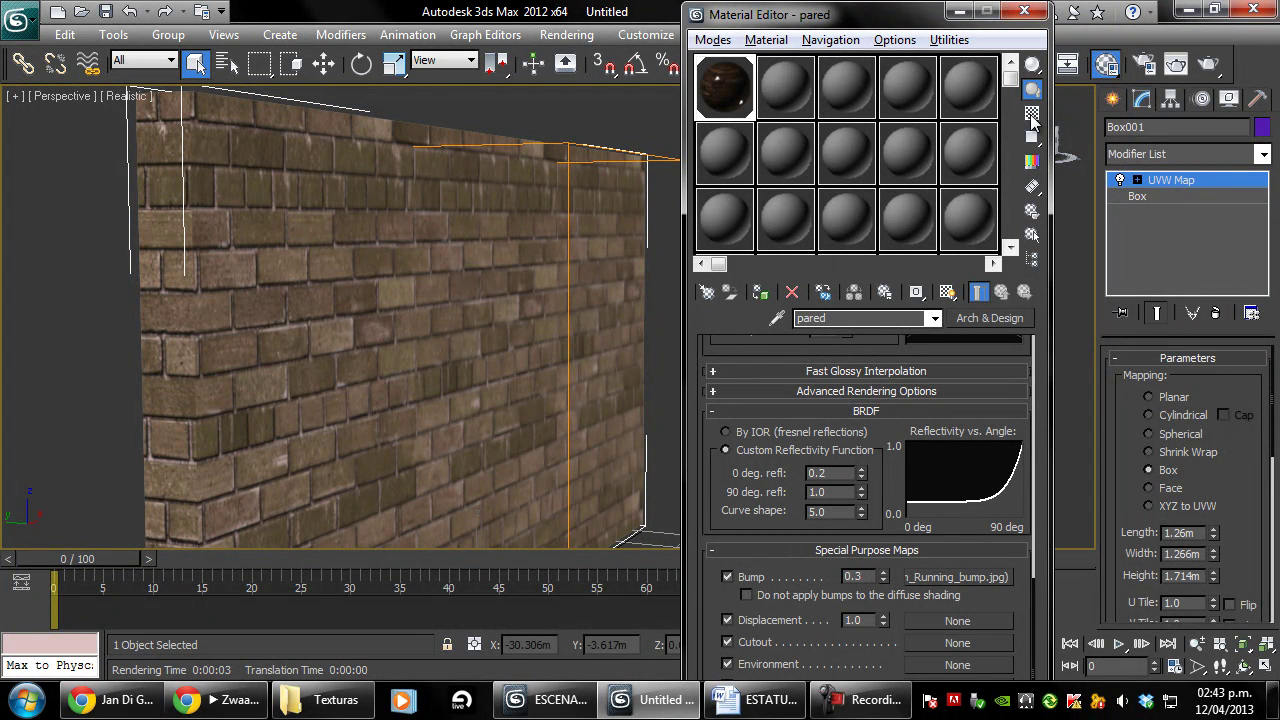
pyautogui.moveTo(1207, 64); pyautogui.dragTo(1207, 64)
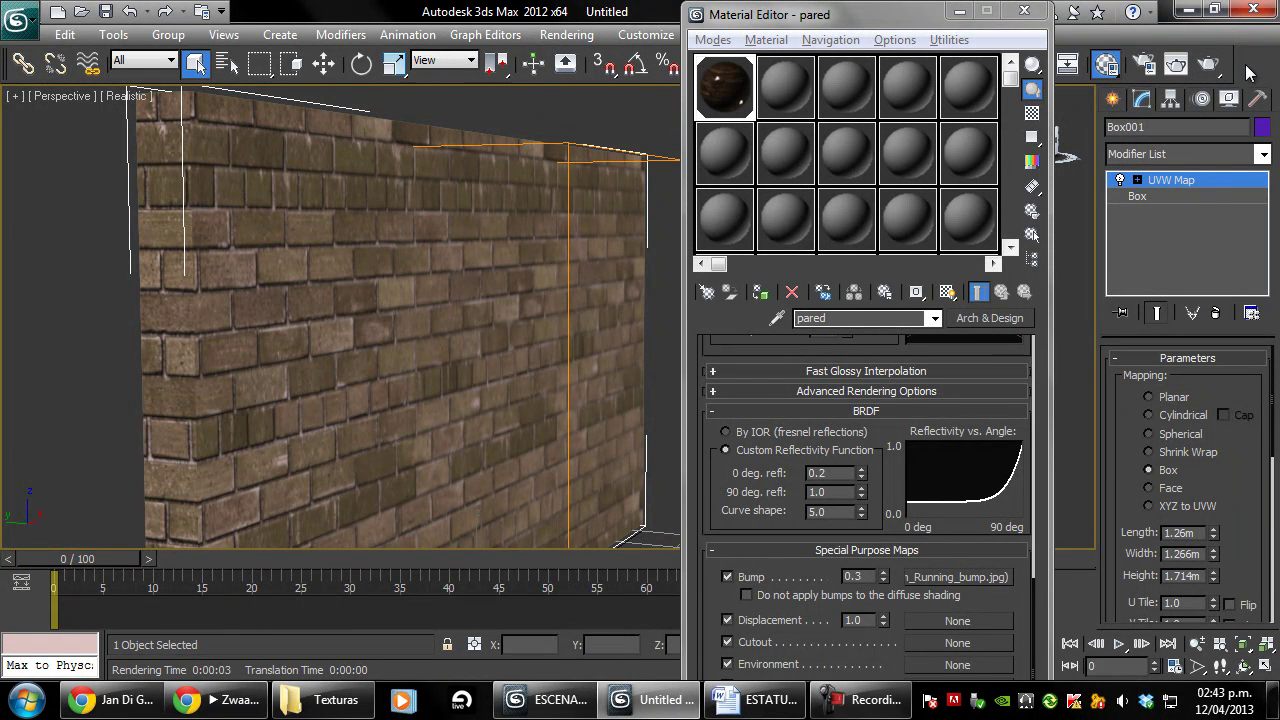
pyautogui.click(1203, 72)
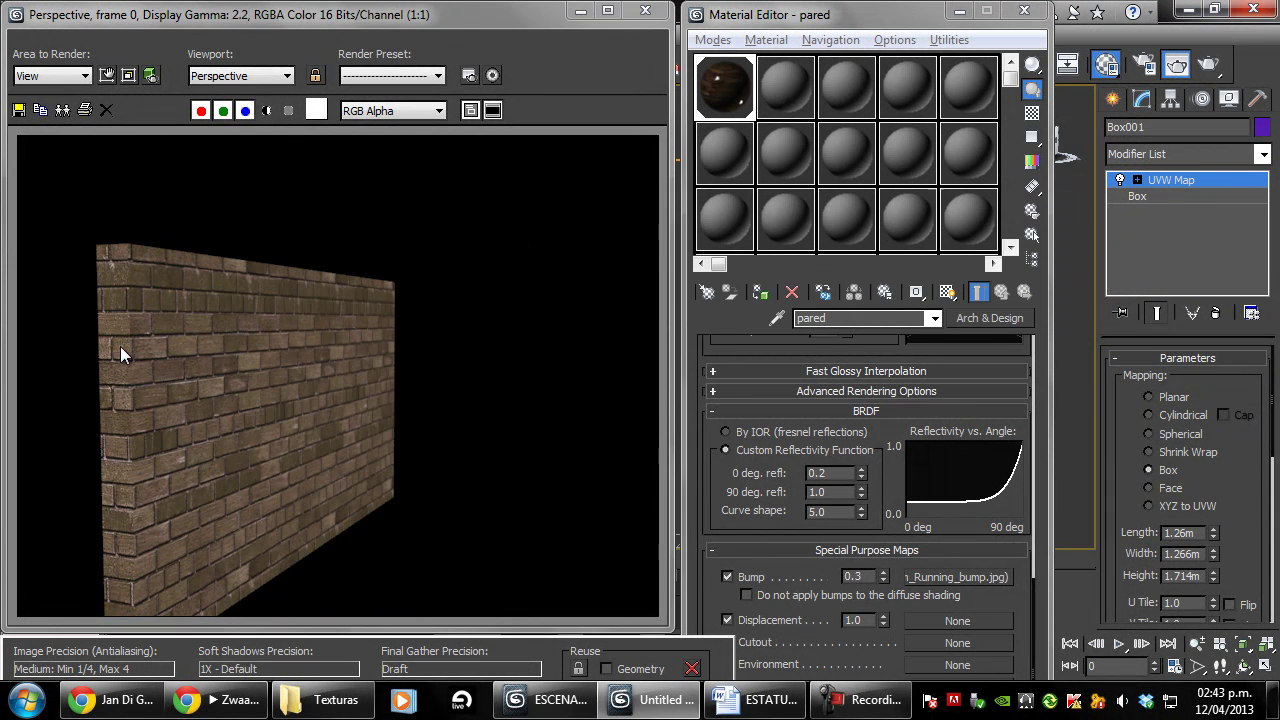
pyautogui.click(645, 10)
pyautogui.moveTo(299, 269)
pyautogui.mouseDown(button='middle')
pyautogui.moveTo(263, 269)
pyautogui.moveTo(543, 263)
pyautogui.moveTo(382, 303)
pyautogui.moveTo(378, 440)
pyautogui.mouseUp(button='middle')
pyautogui.scroll(3, 382, 303)
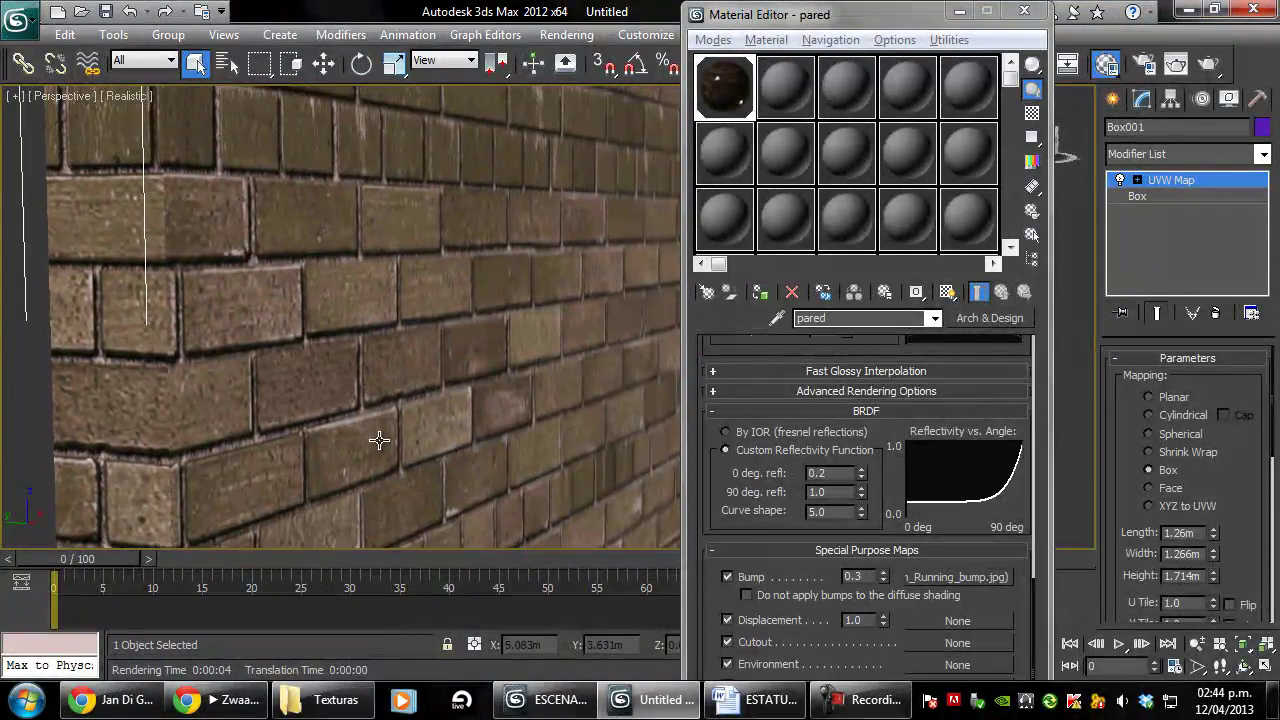
pyautogui.click(1220, 65)
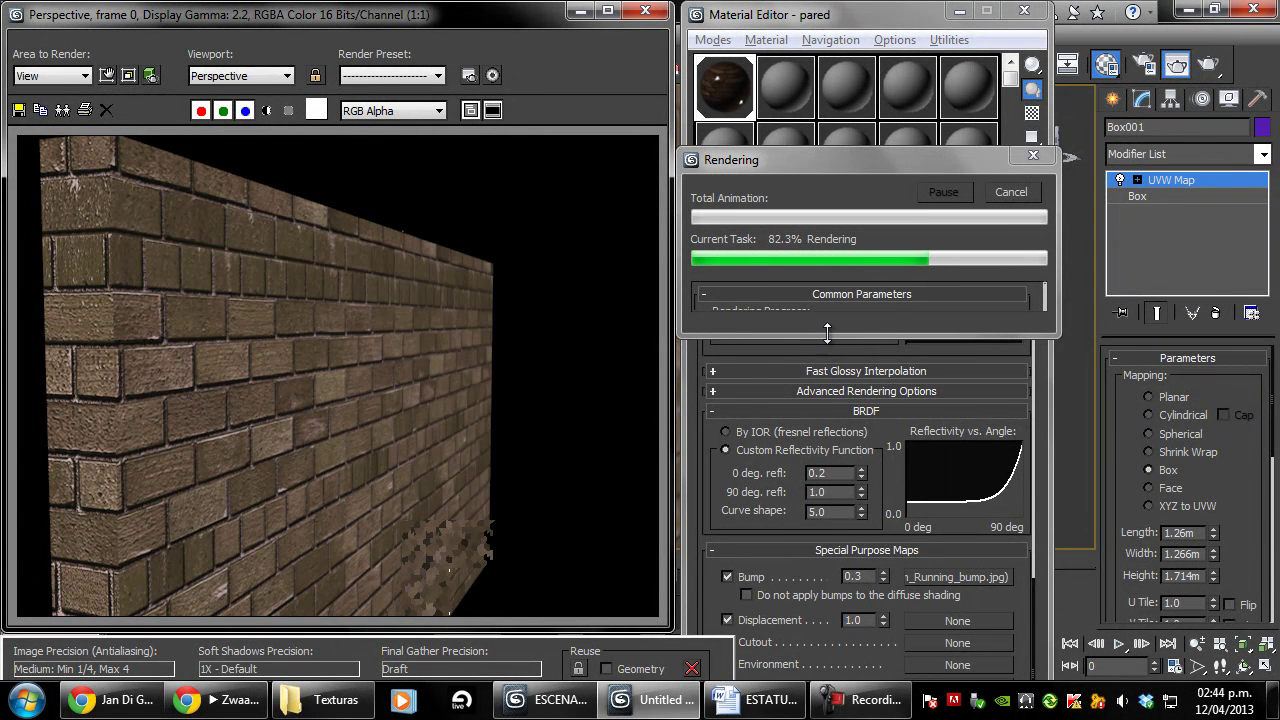
# Raise the Bump amount from 0.3 to 0.7 and re-render the wall.
pyautogui.click(883, 573)
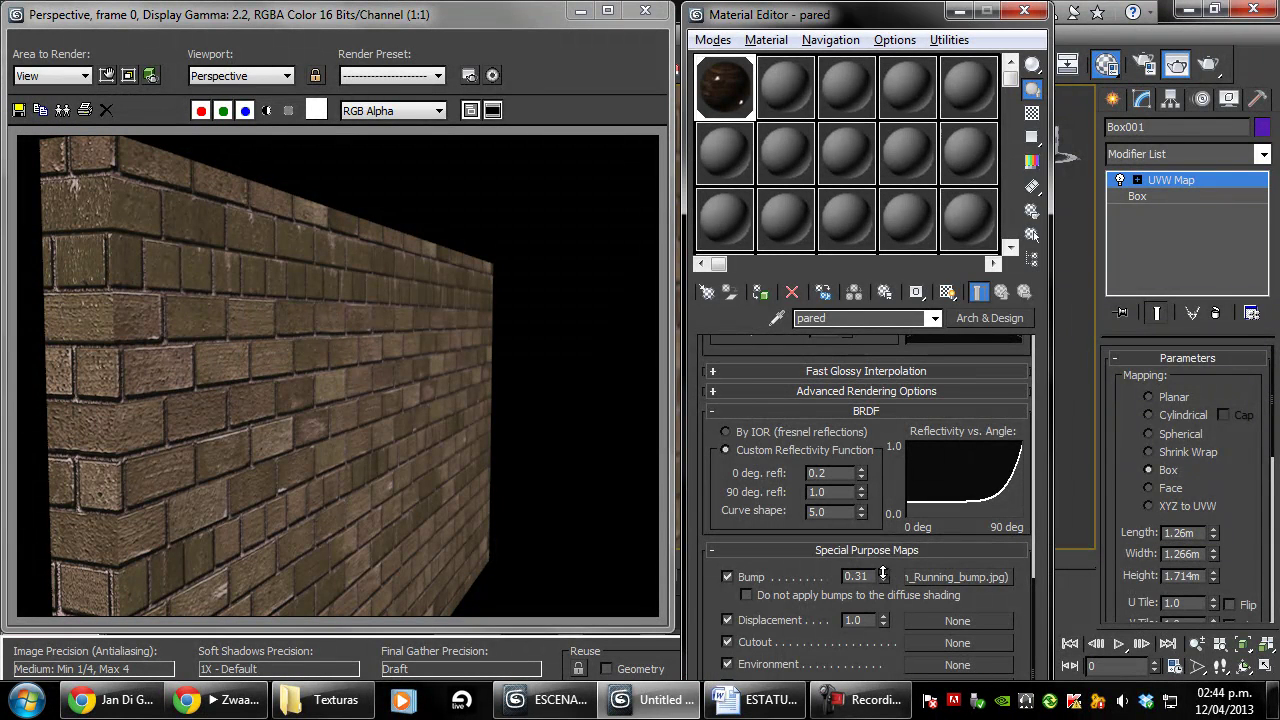
pyautogui.click(1177, 65)
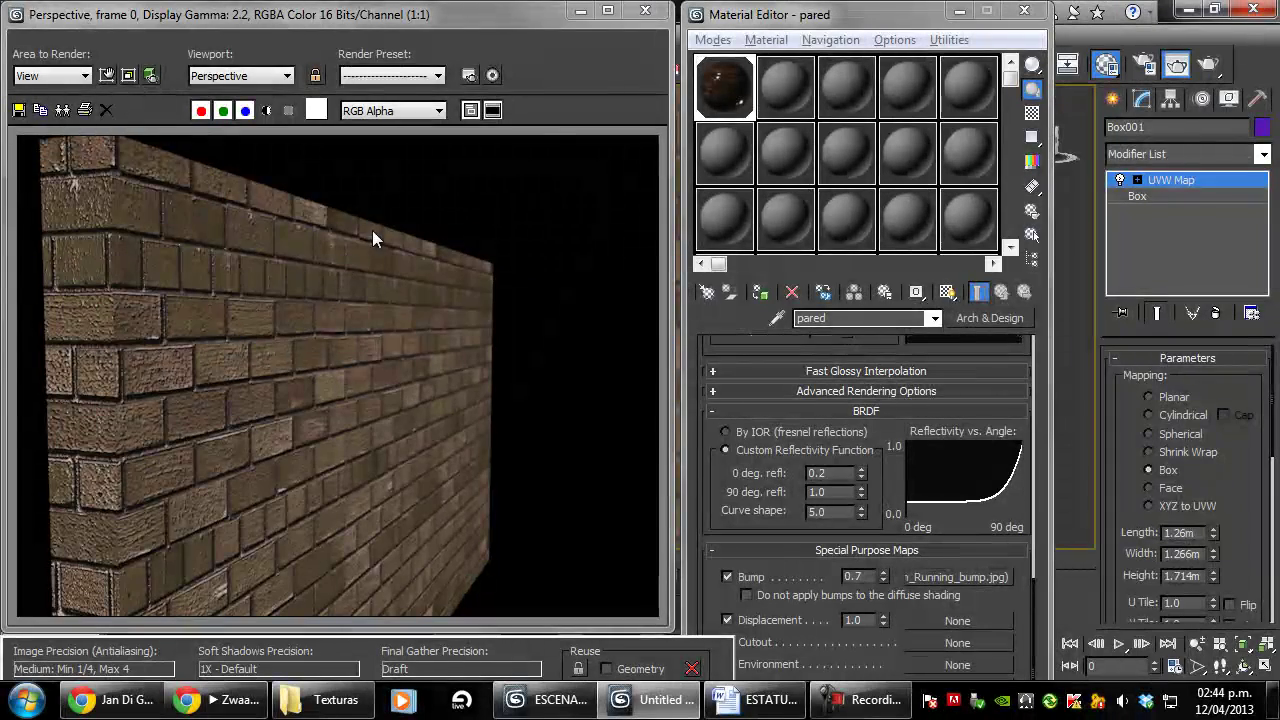
pyautogui.click(645, 11)
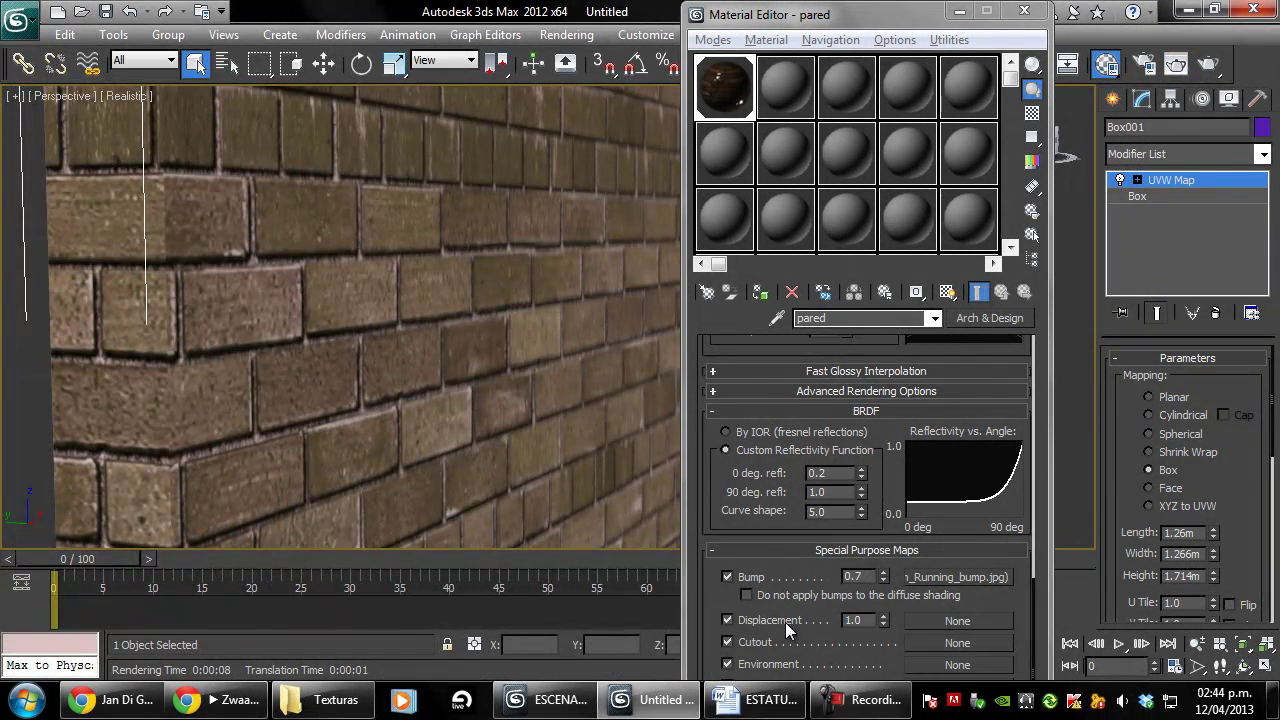
# Load the brick bump bitmap into the brick material's displacement slot.
pyautogui.click(945, 620)
pyautogui.doubleClick(476, 122)
pyautogui.doubleClick(445, 190)
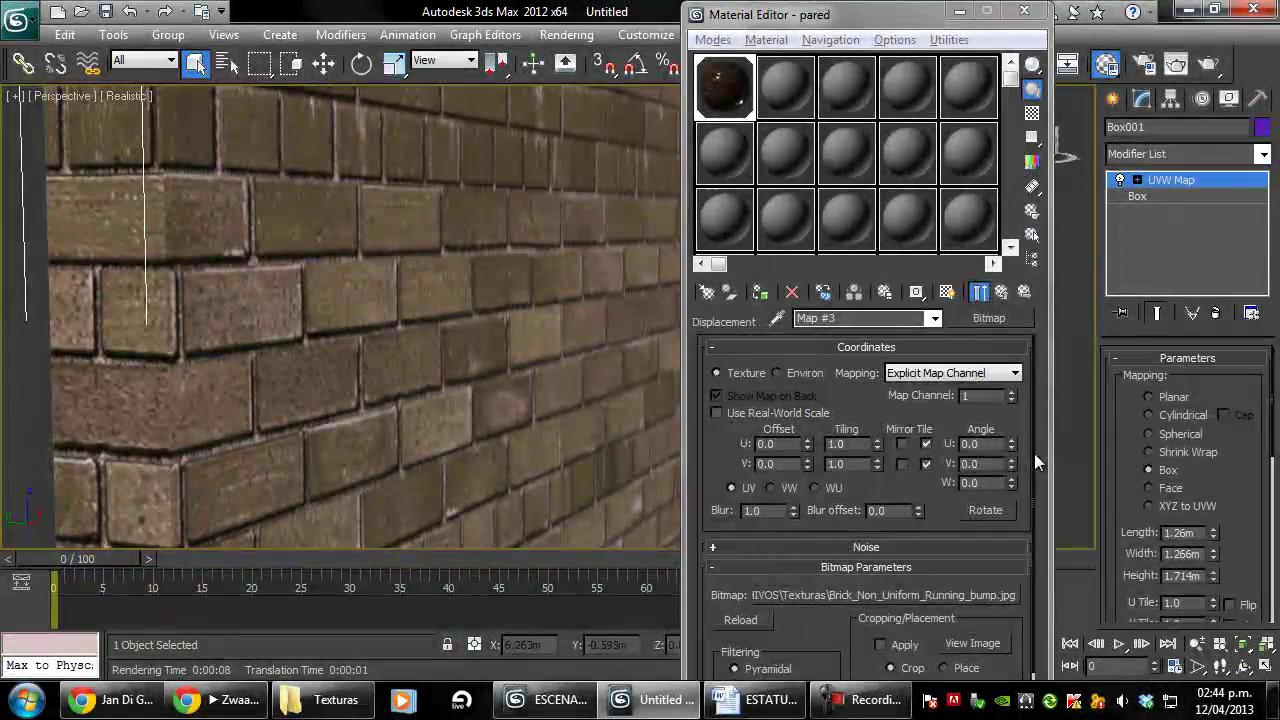
pyautogui.scroll(-2, 1043, 549)
pyautogui.scroll(2, 1043, 572)
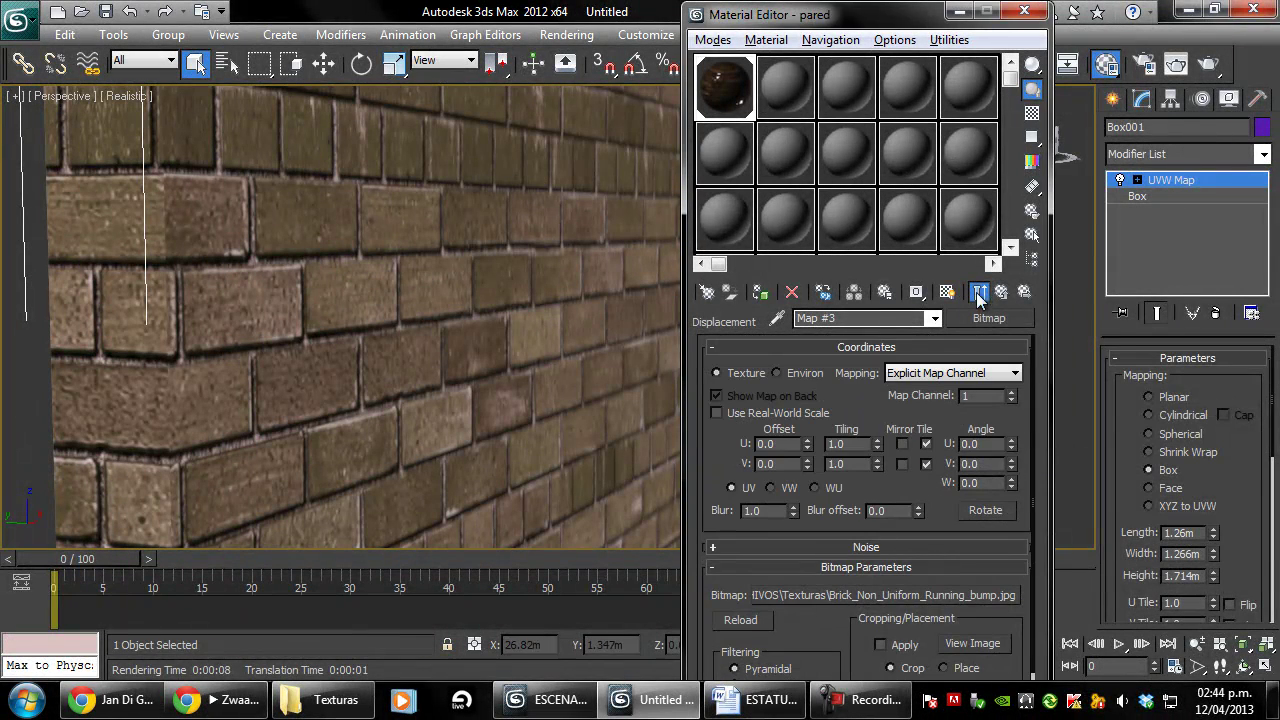
pyautogui.click(1001, 296)
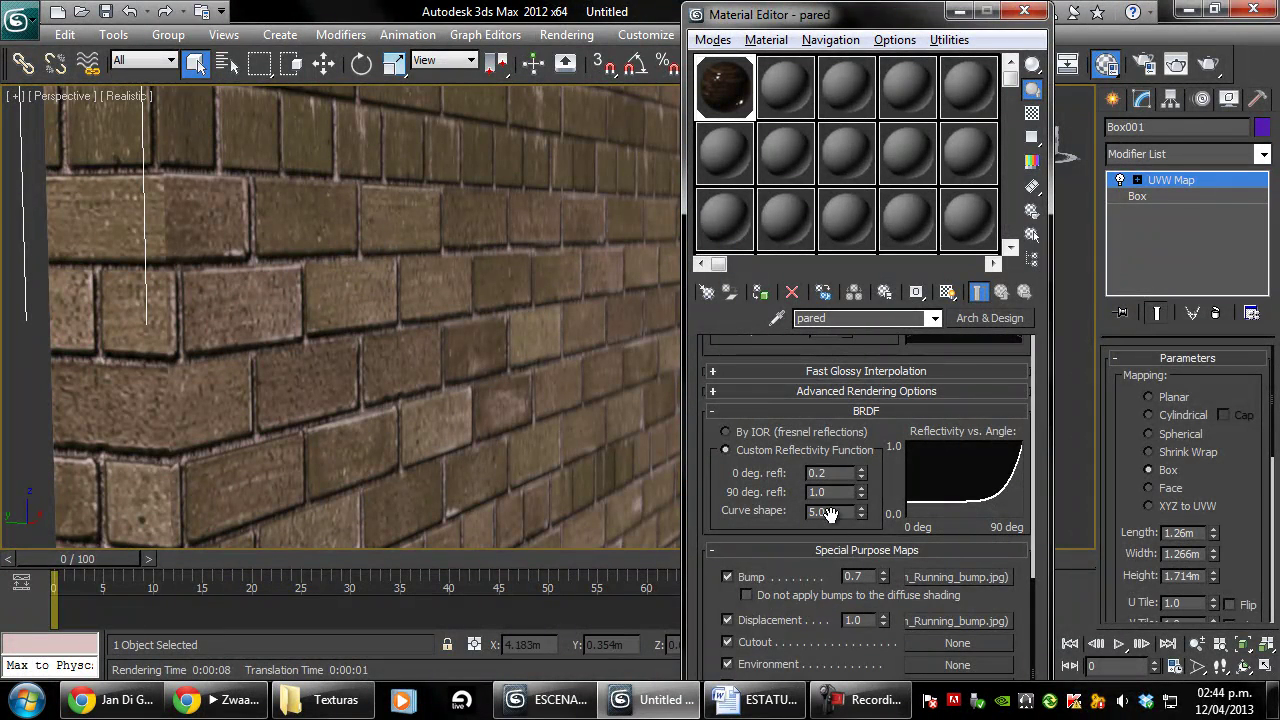
# Turn off bump, then test-render the wall with displacement at 0.5 and again at 0.2.
pyautogui.click(750, 577)
pyautogui.moveTo(884, 626); pyautogui.dragTo(890, 641)
pyautogui.moveTo(887, 675); pyautogui.dragTo(895, 677)
pyautogui.click(1207, 65)
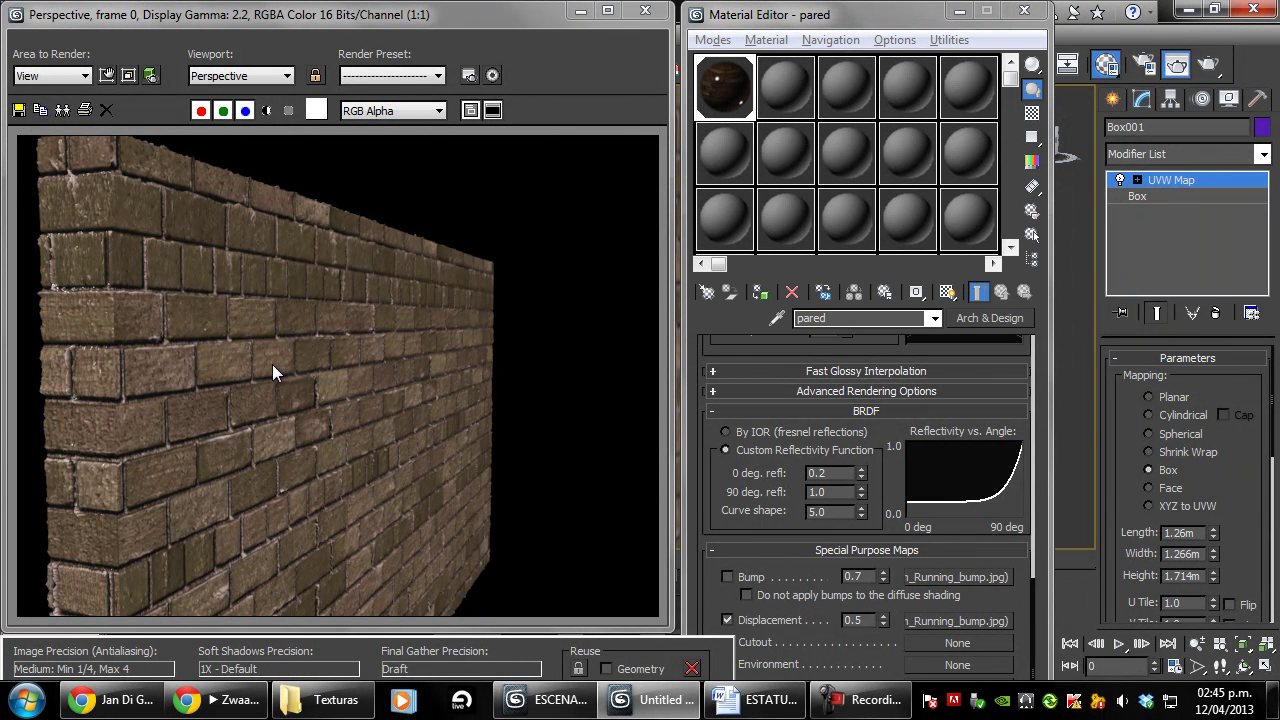
pyautogui.click(645, 10)
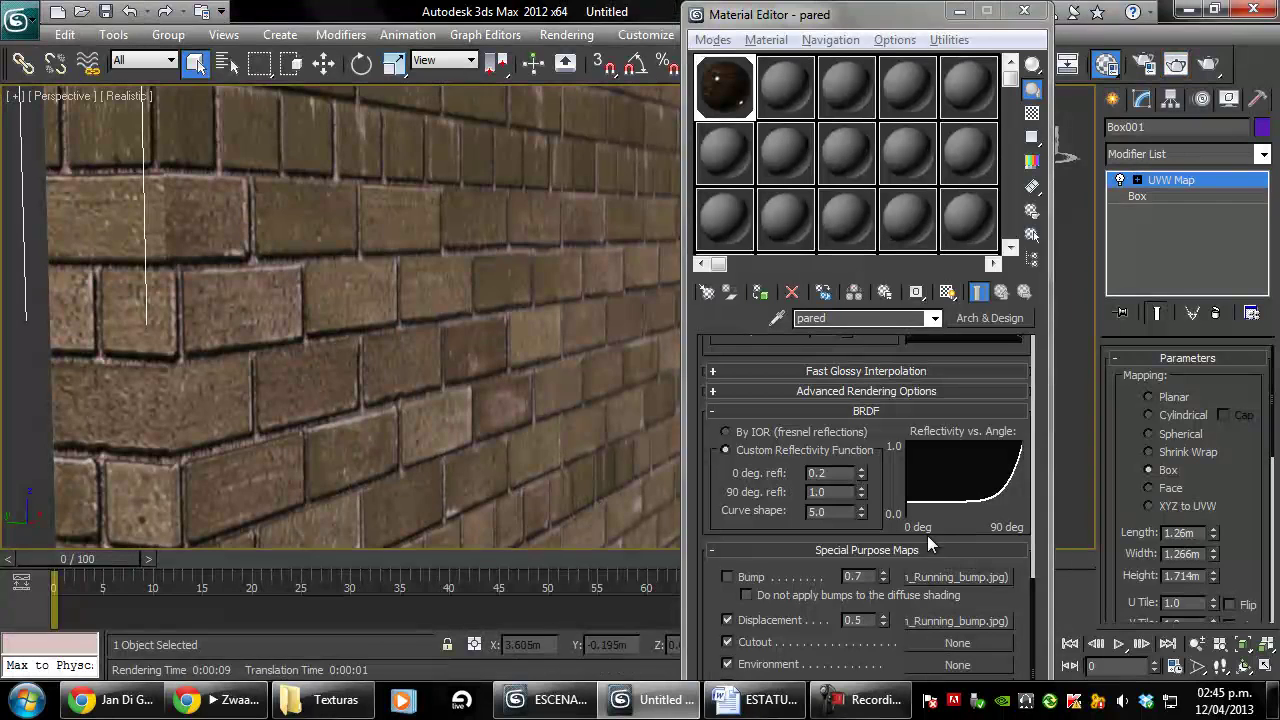
pyautogui.moveTo(884, 622); pyautogui.dragTo(895, 650)
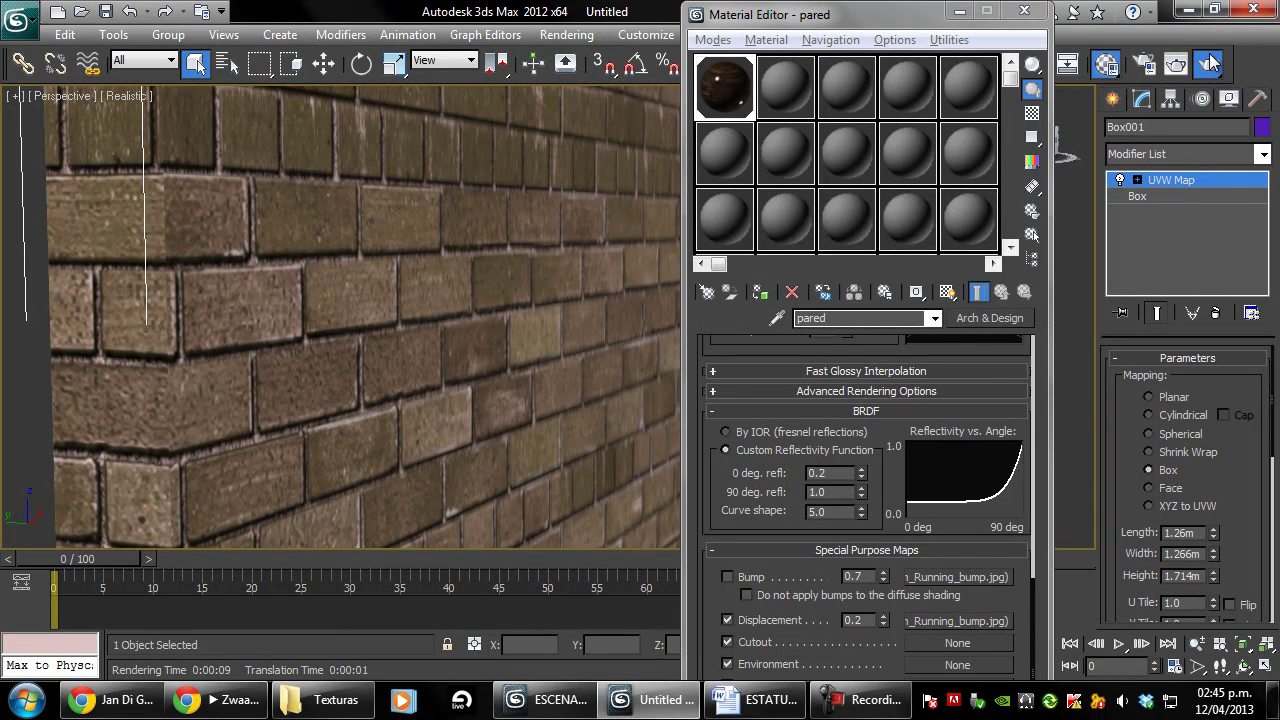
pyautogui.click(1176, 63)
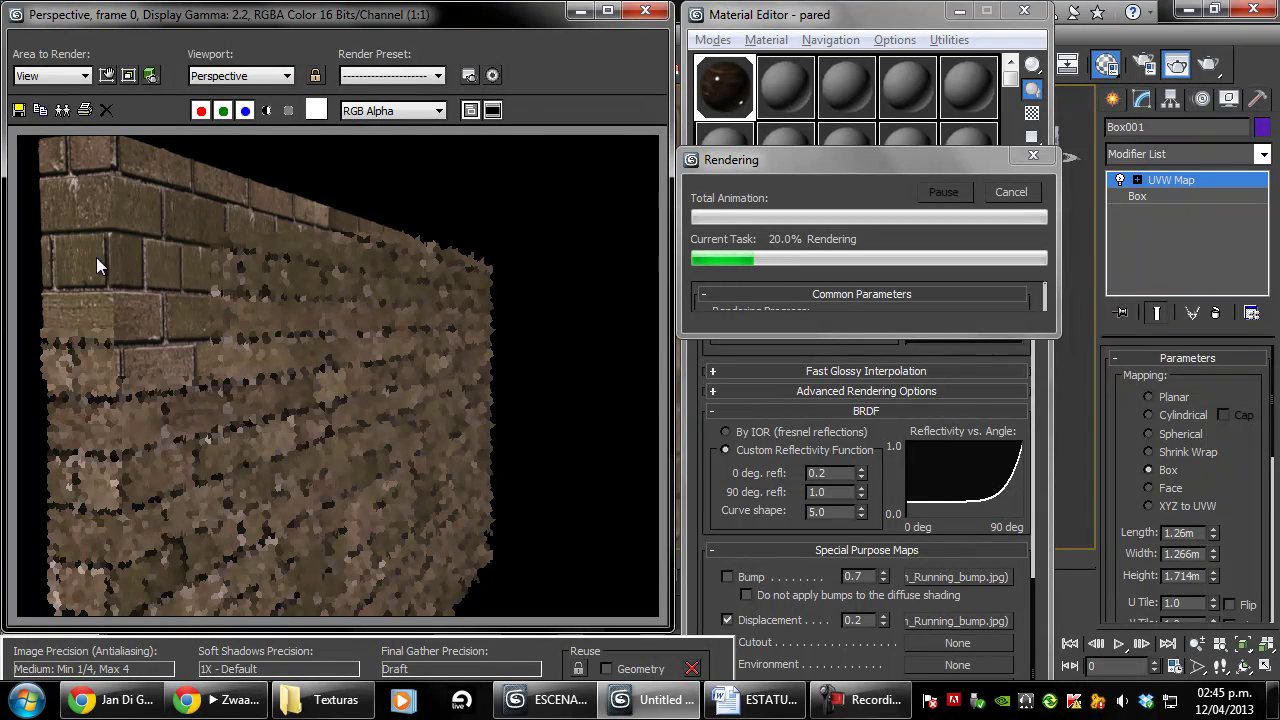
# Set a render region over the wall's left corner, re-enable bump and render it.
pyautogui.click(108, 75)
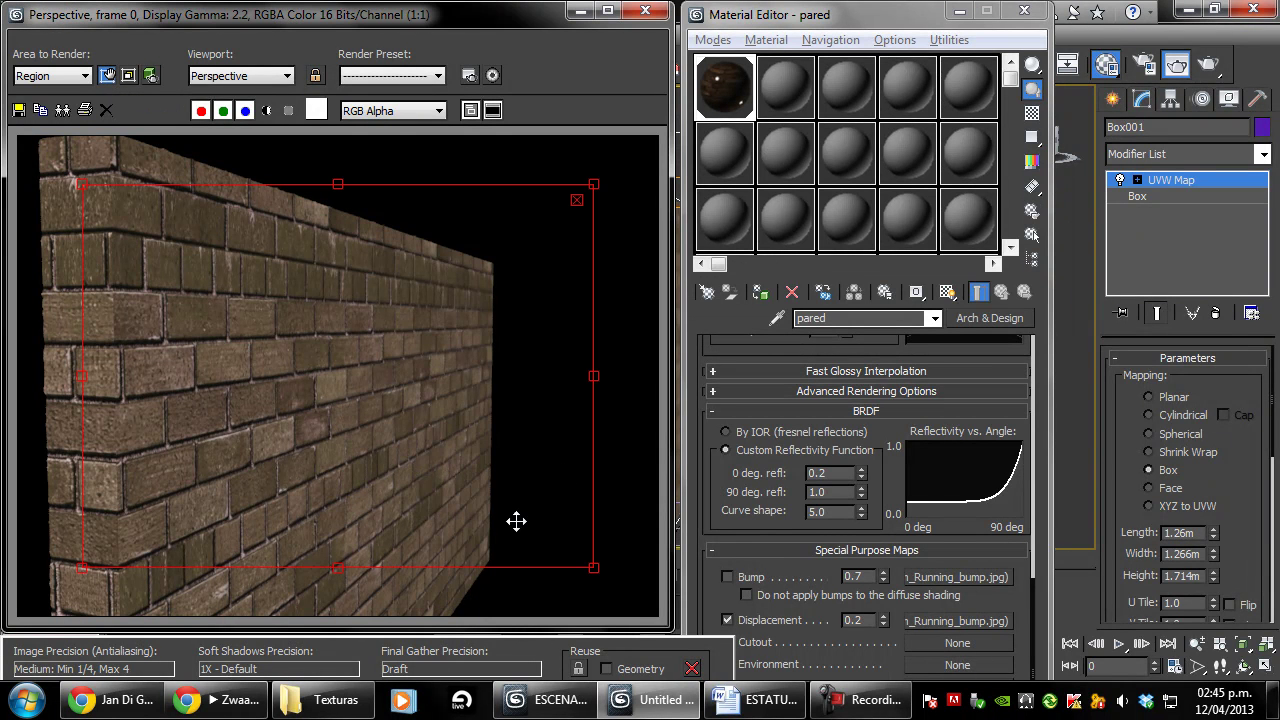
pyautogui.moveTo(336, 565); pyautogui.dragTo(389, 351)
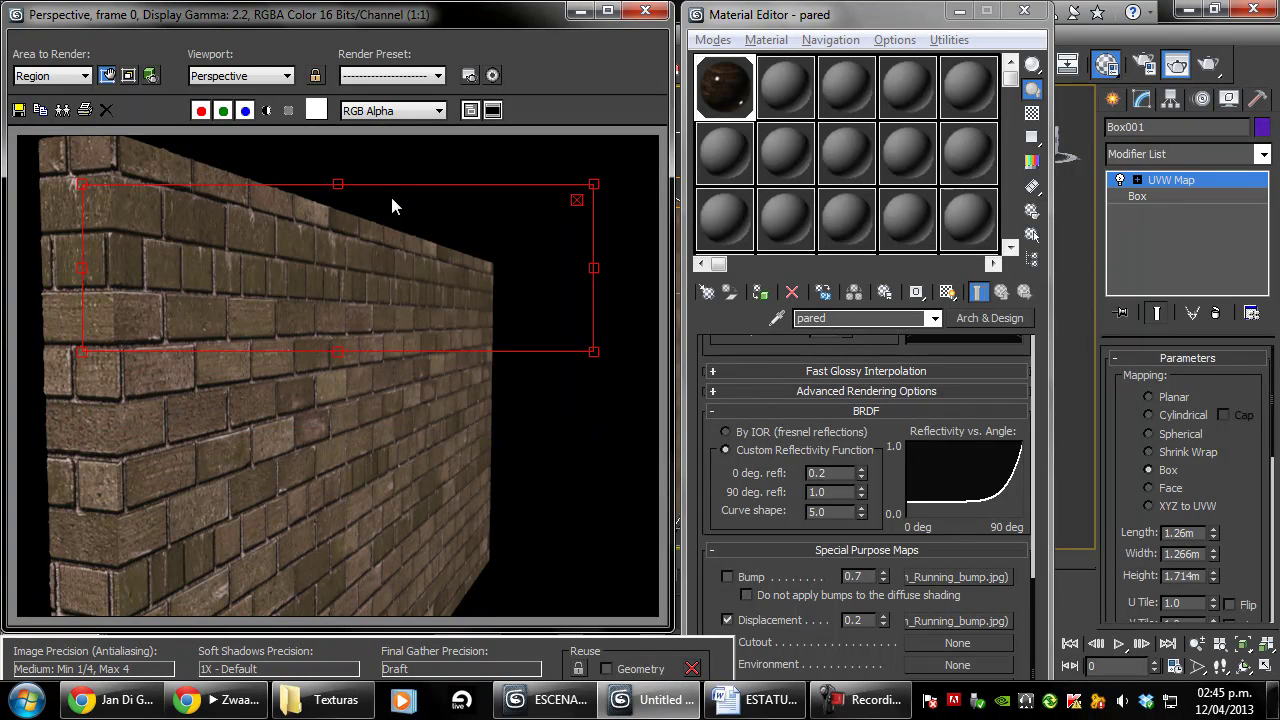
pyautogui.moveTo(398, 187)
pyautogui.mouseDown()
pyautogui.moveTo(305, 178)
pyautogui.moveTo(305, 145)
pyautogui.mouseUp()
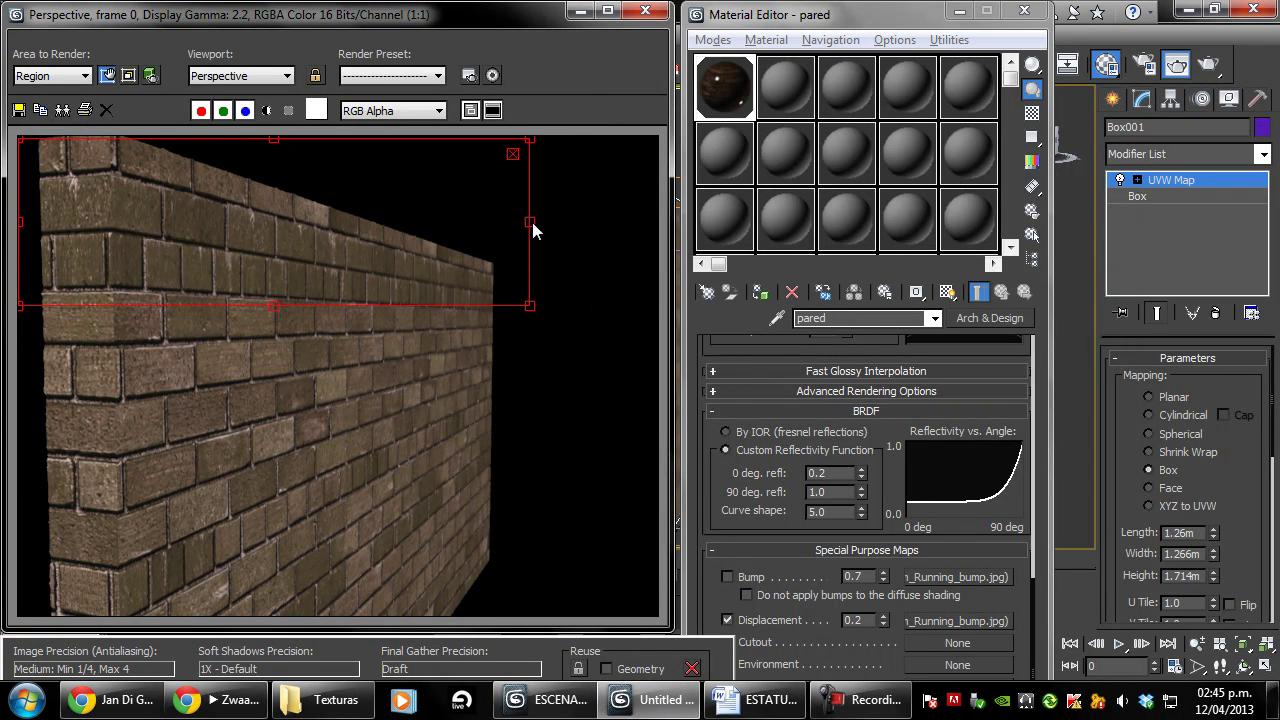
pyautogui.moveTo(526, 222); pyautogui.dragTo(215, 266)
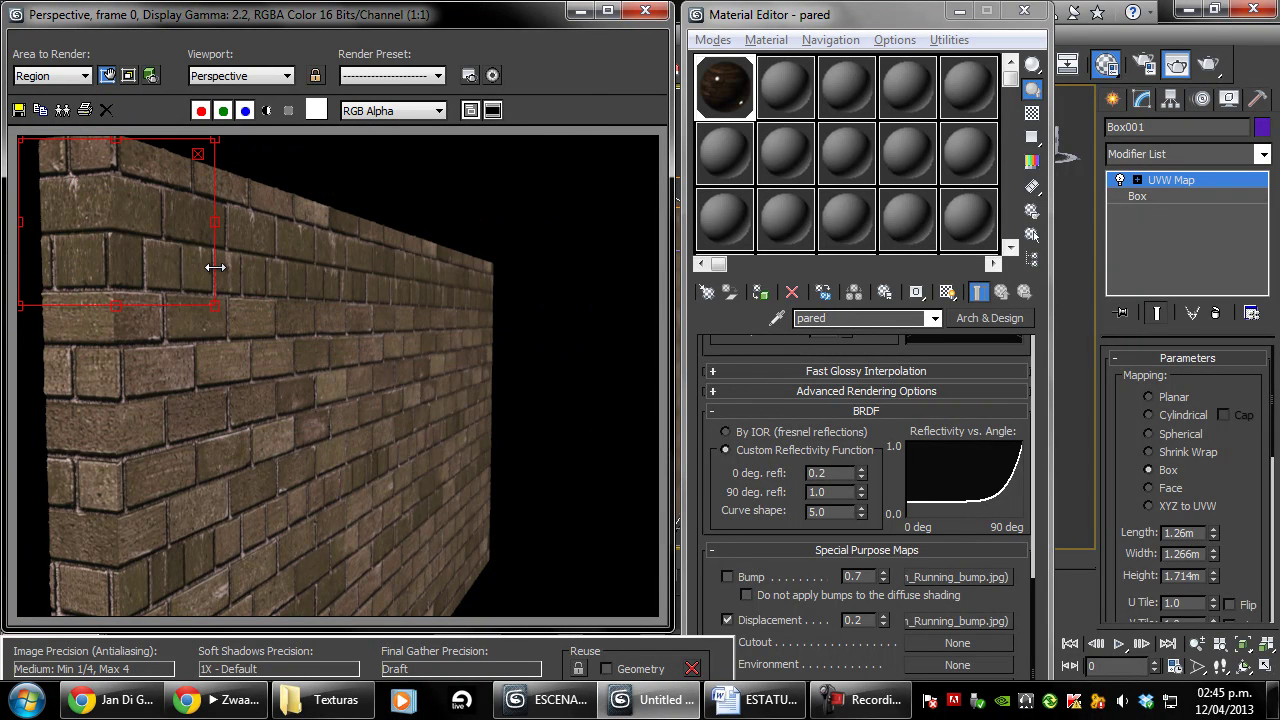
pyautogui.click(744, 574)
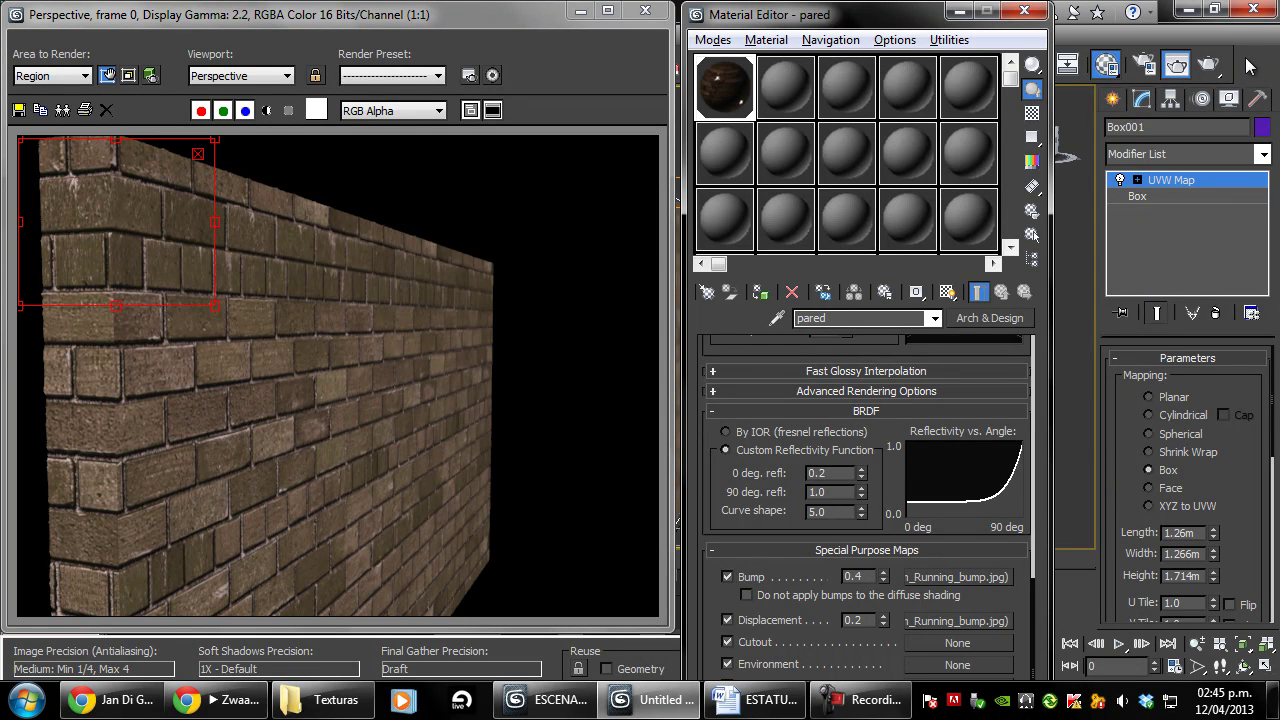
pyautogui.click(1208, 64)
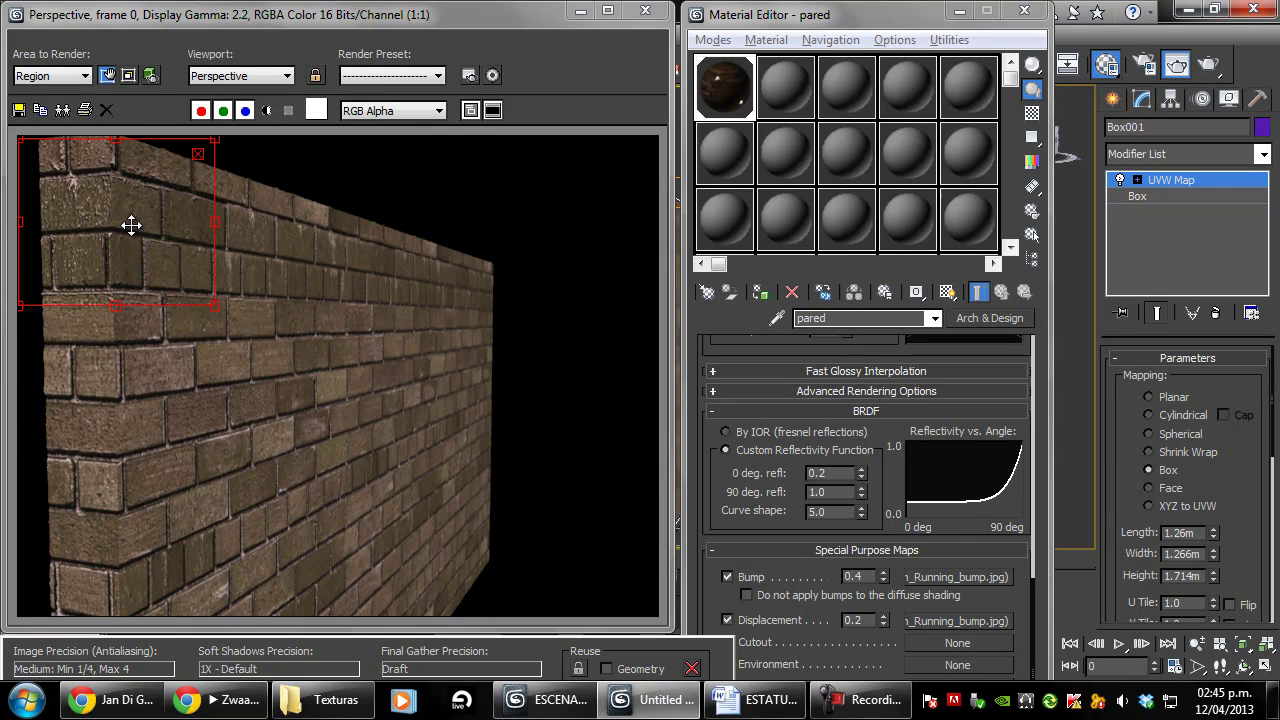
# Move the region lower down the wall and render it with displacement switched off.
pyautogui.moveTo(127, 224); pyautogui.dragTo(134, 376)
pyautogui.moveTo(121, 455); pyautogui.dragTo(145, 399)
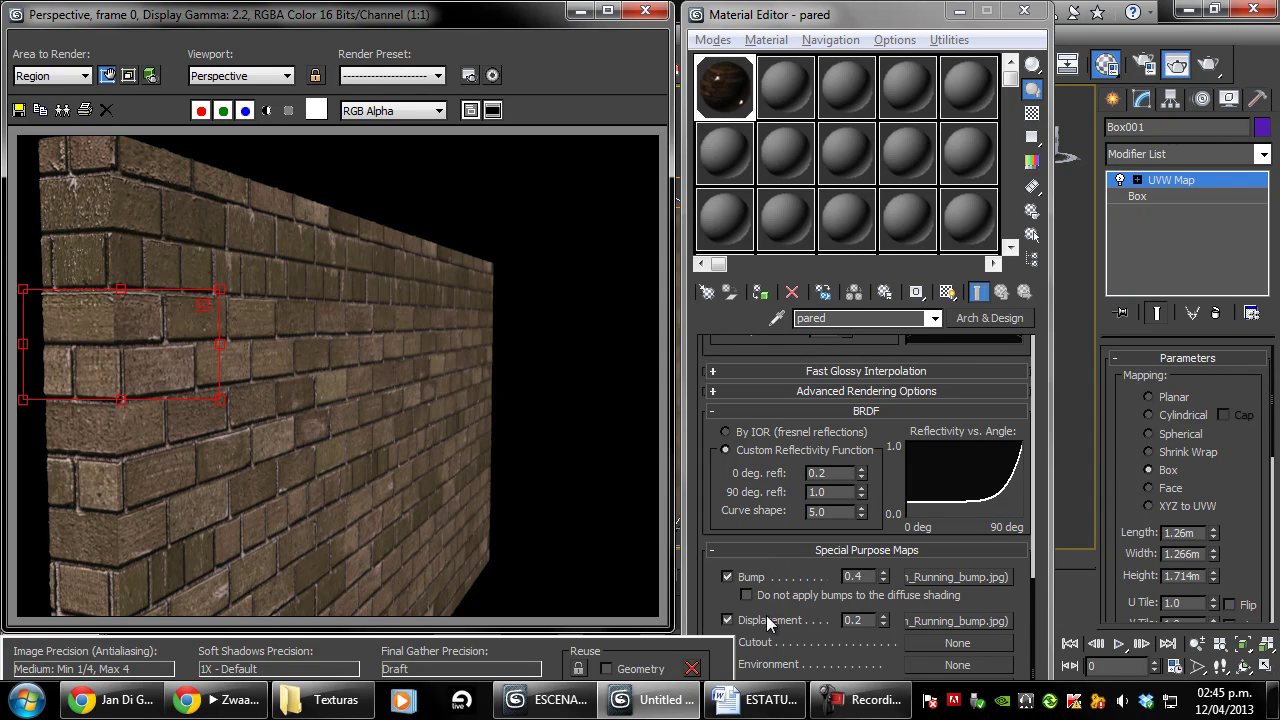
pyautogui.click(727, 620)
pyautogui.hotkey('shift', 'q')
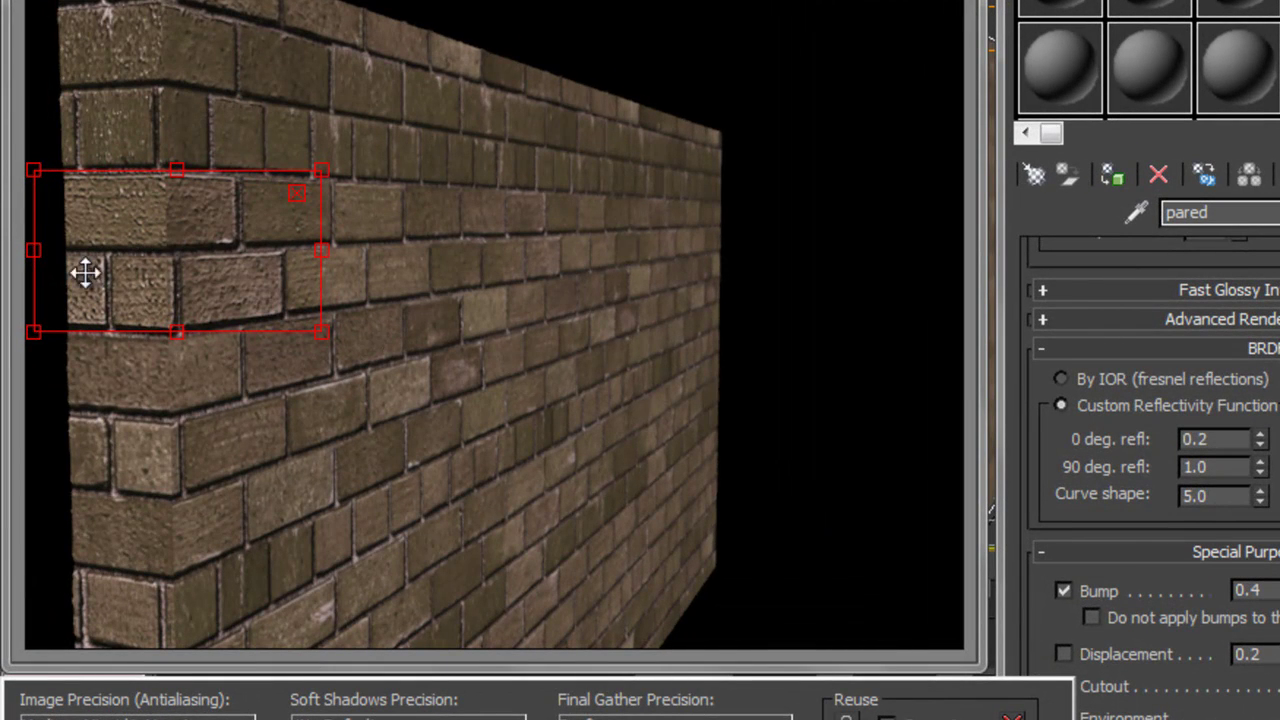
# Render the lower-left region with bump also off, then move the region toward the top-left.
pyautogui.moveTo(214, 277); pyautogui.dragTo(225, 572)
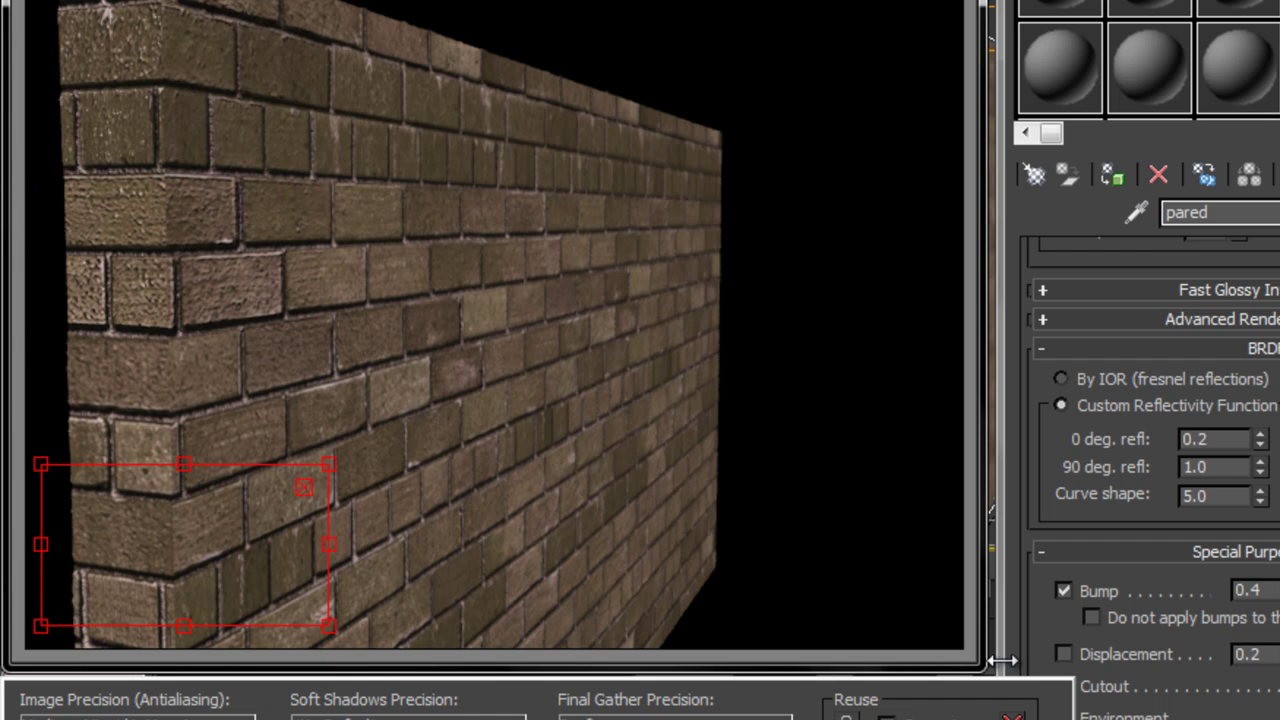
pyautogui.click(1105, 591)
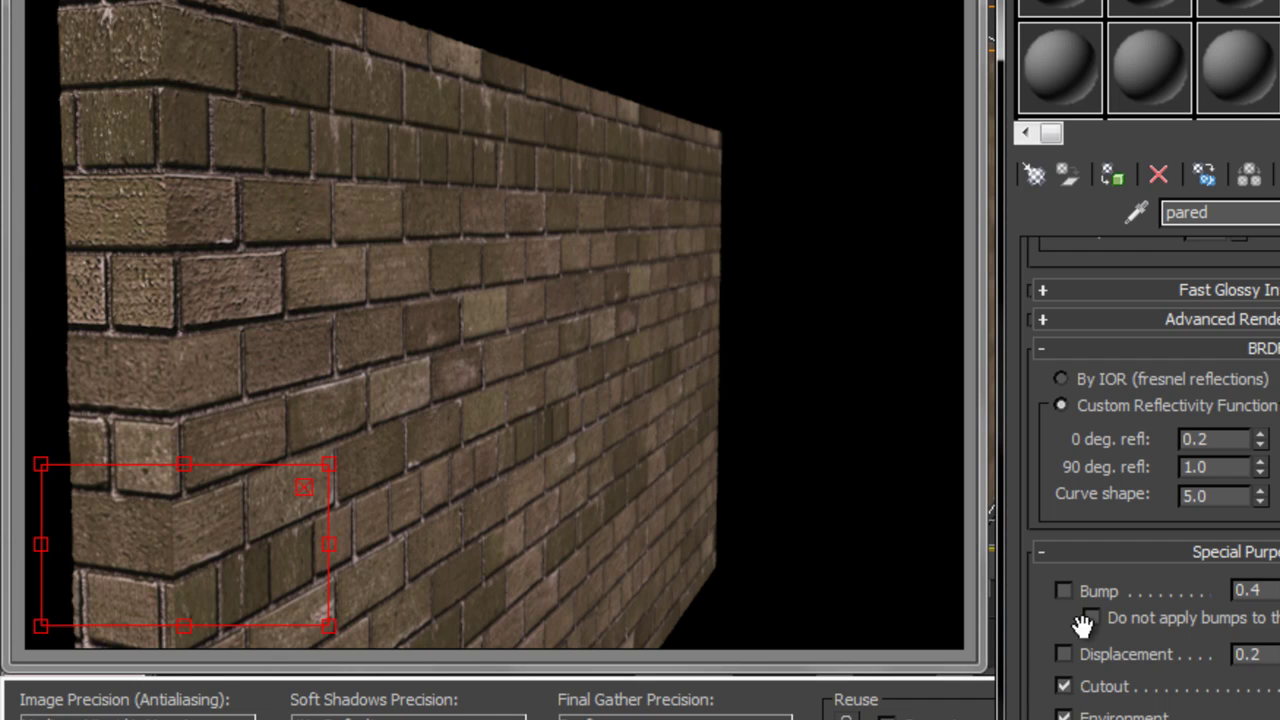
pyautogui.hotkey('shift', 'q')
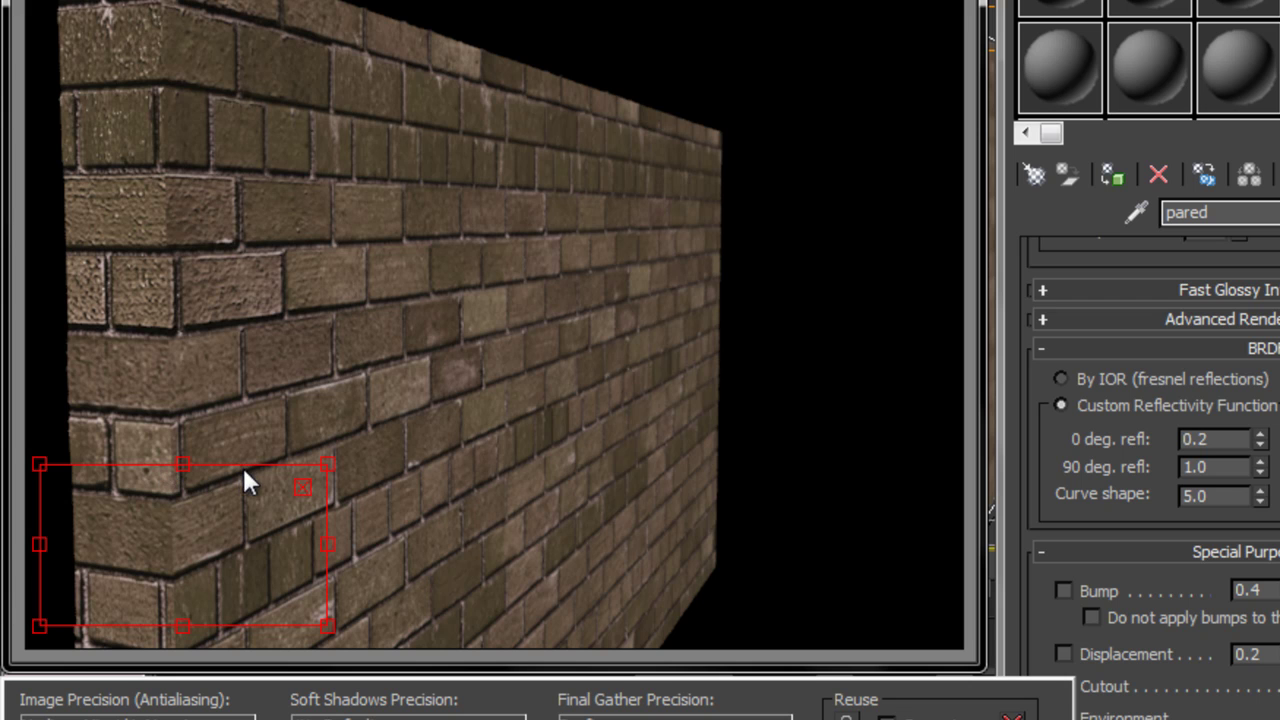
pyautogui.moveTo(248, 475); pyautogui.dragTo(568, 370)
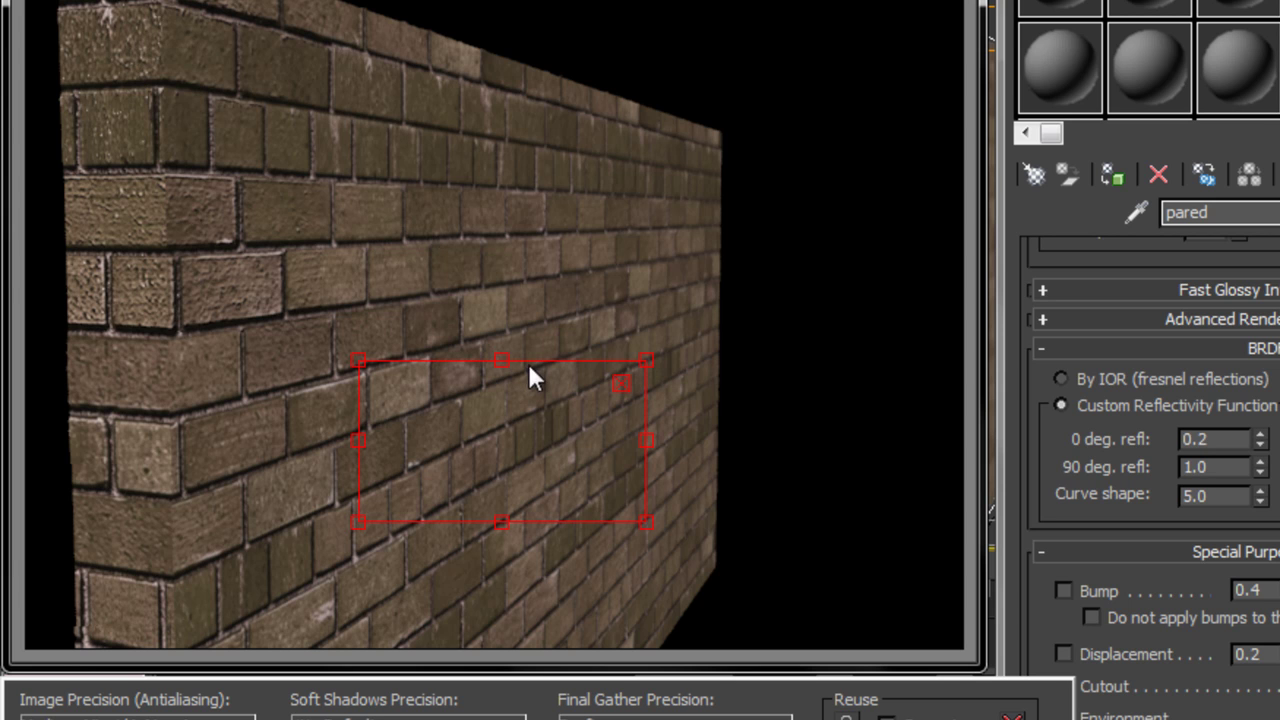
pyautogui.moveTo(540, 369); pyautogui.dragTo(481, 115)
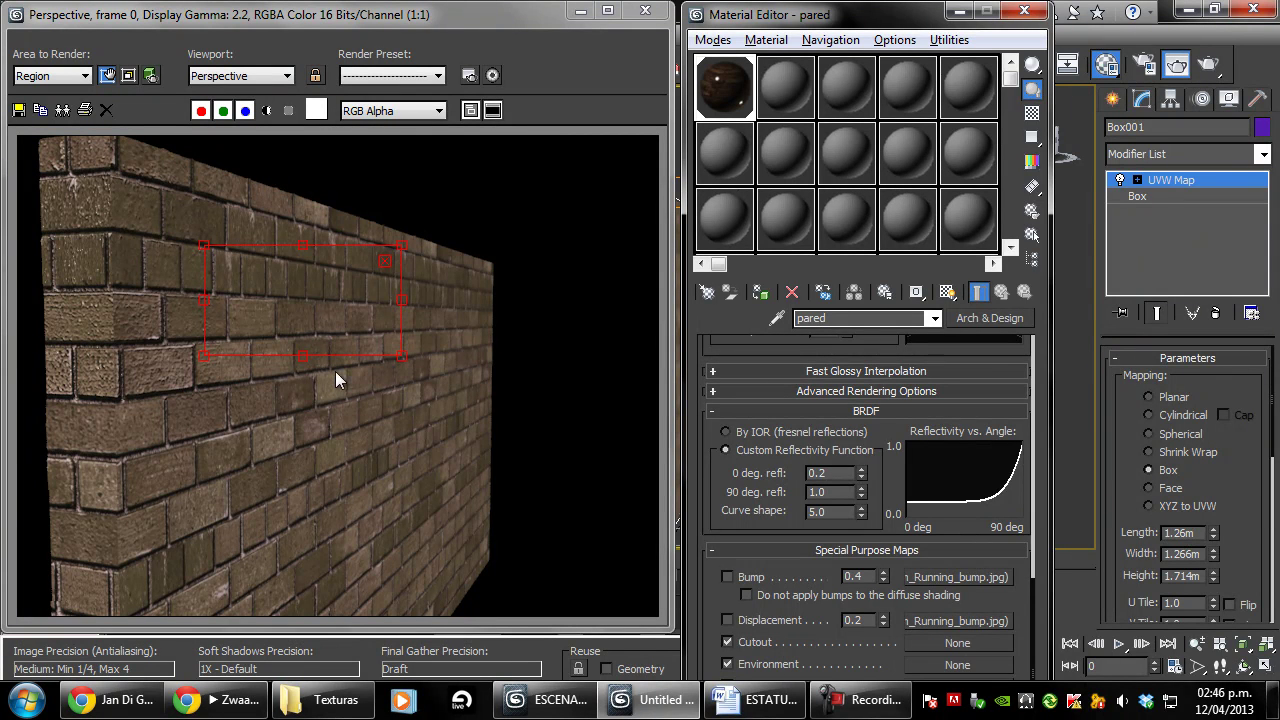
# Re-enable displacement above 0.2 and render the mid-left wall region.
pyautogui.click(348, 260)
pyautogui.moveTo(348, 260); pyautogui.dragTo(179, 166)
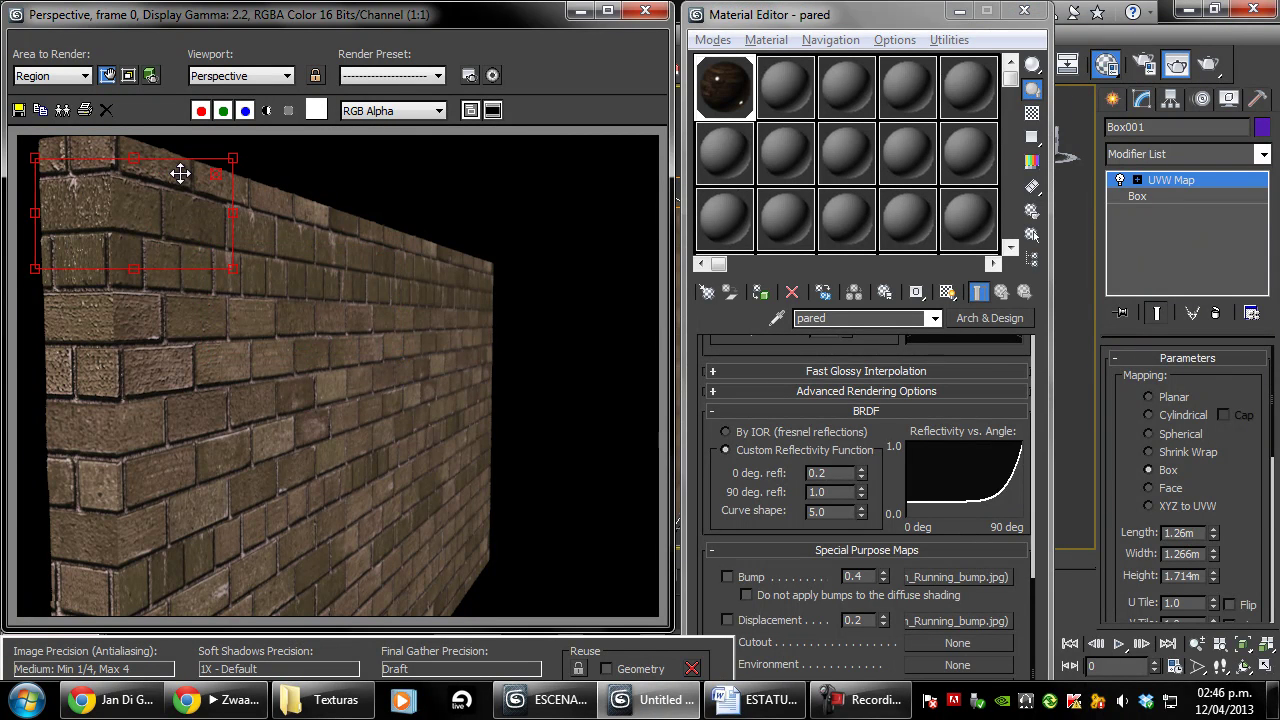
pyautogui.click(790, 620)
pyautogui.moveTo(881, 622); pyautogui.dragTo(893, 595)
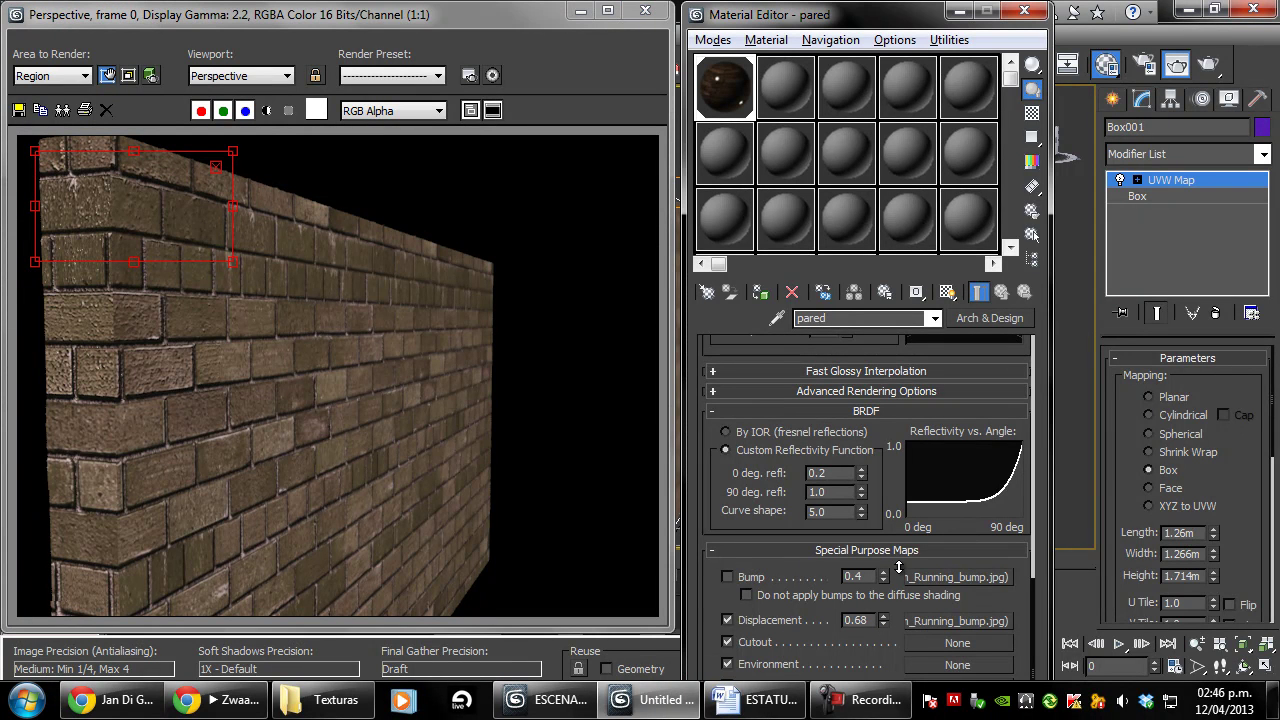
pyautogui.moveTo(189, 234); pyautogui.dragTo(294, 391)
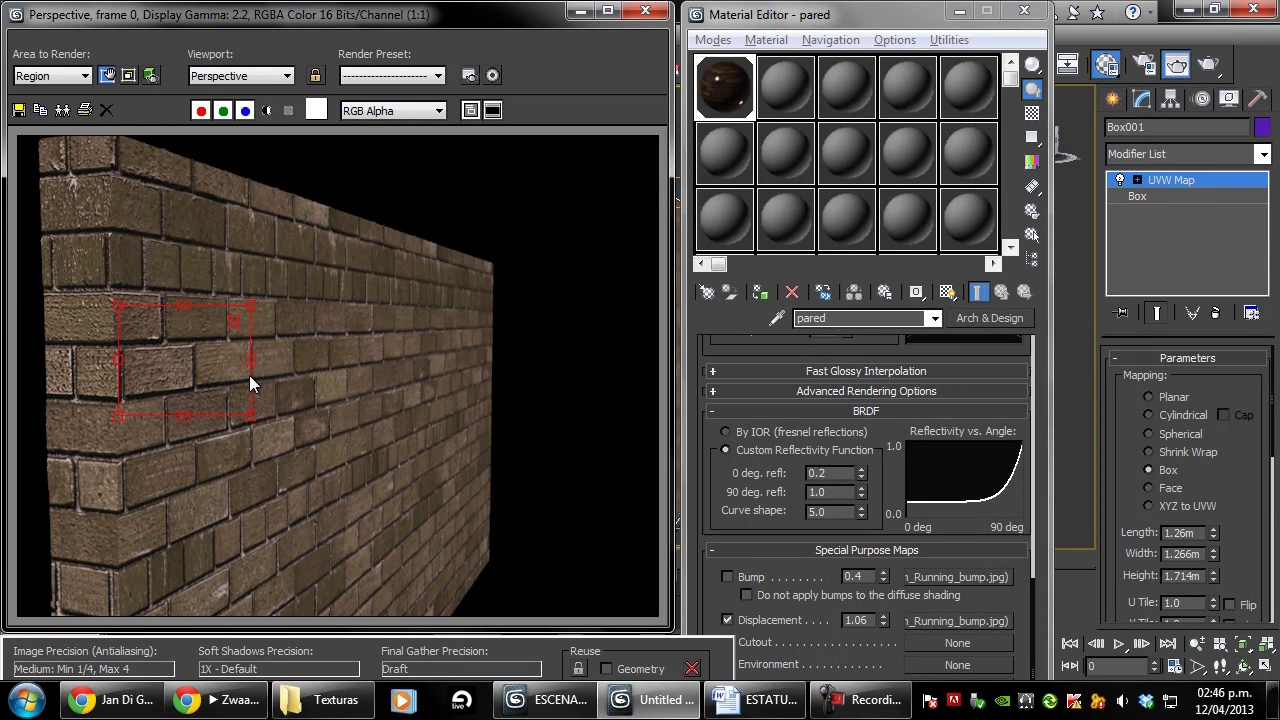
pyautogui.click(1176, 64)
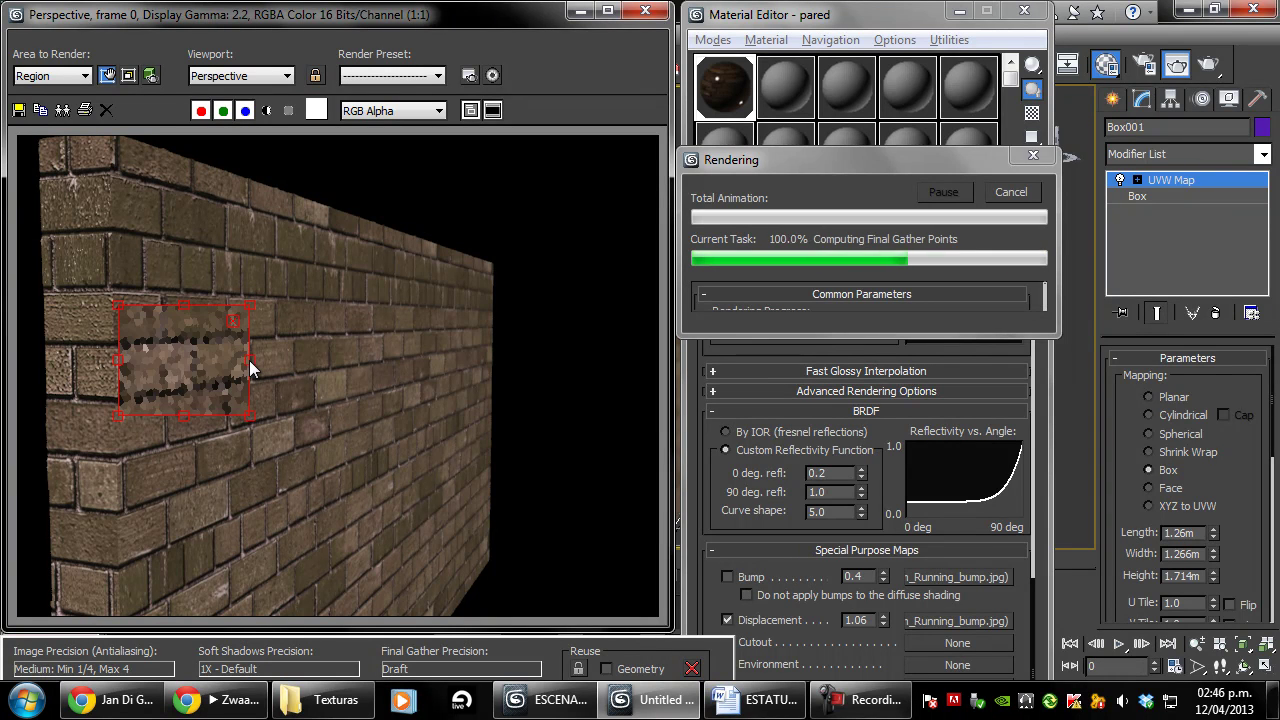
# Re-enable bump, lower displacement from 1.06 to 0.26, and re-render the region.
pyautogui.moveTo(189, 371)
pyautogui.mouseDown()
pyautogui.moveTo(206, 391)
pyautogui.moveTo(205, 482)
pyautogui.mouseUp()
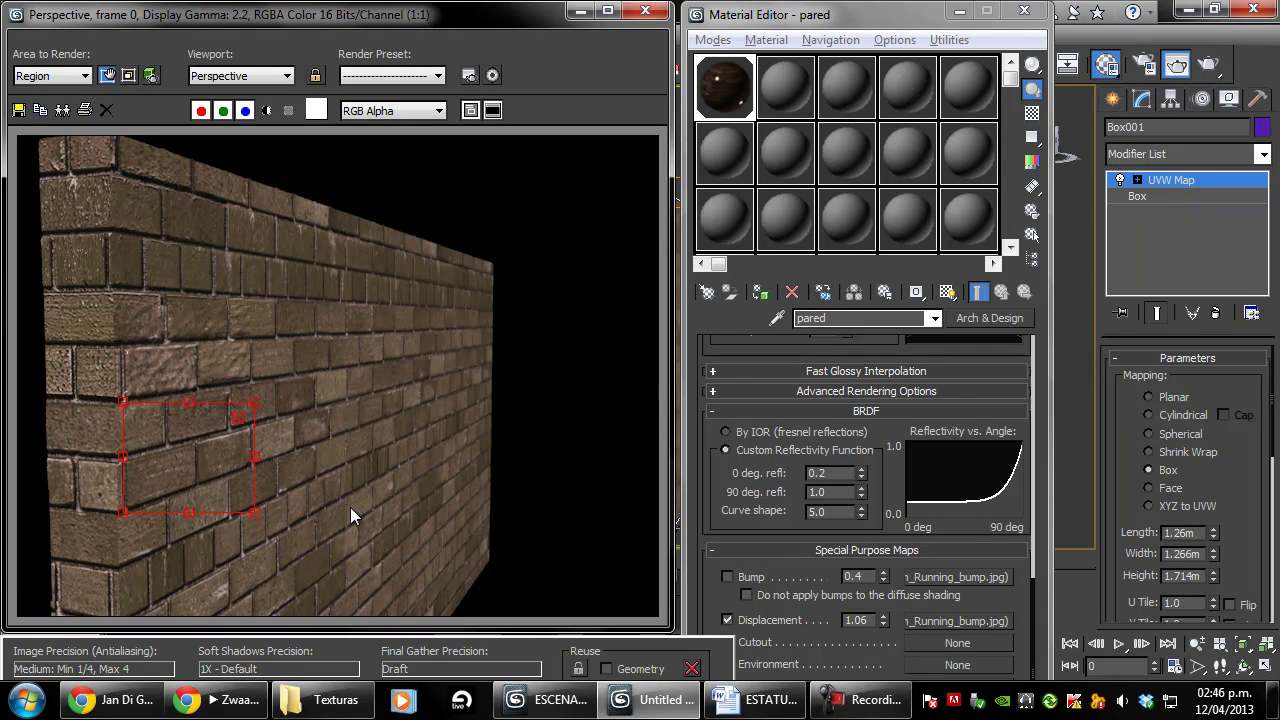
pyautogui.click(766, 577)
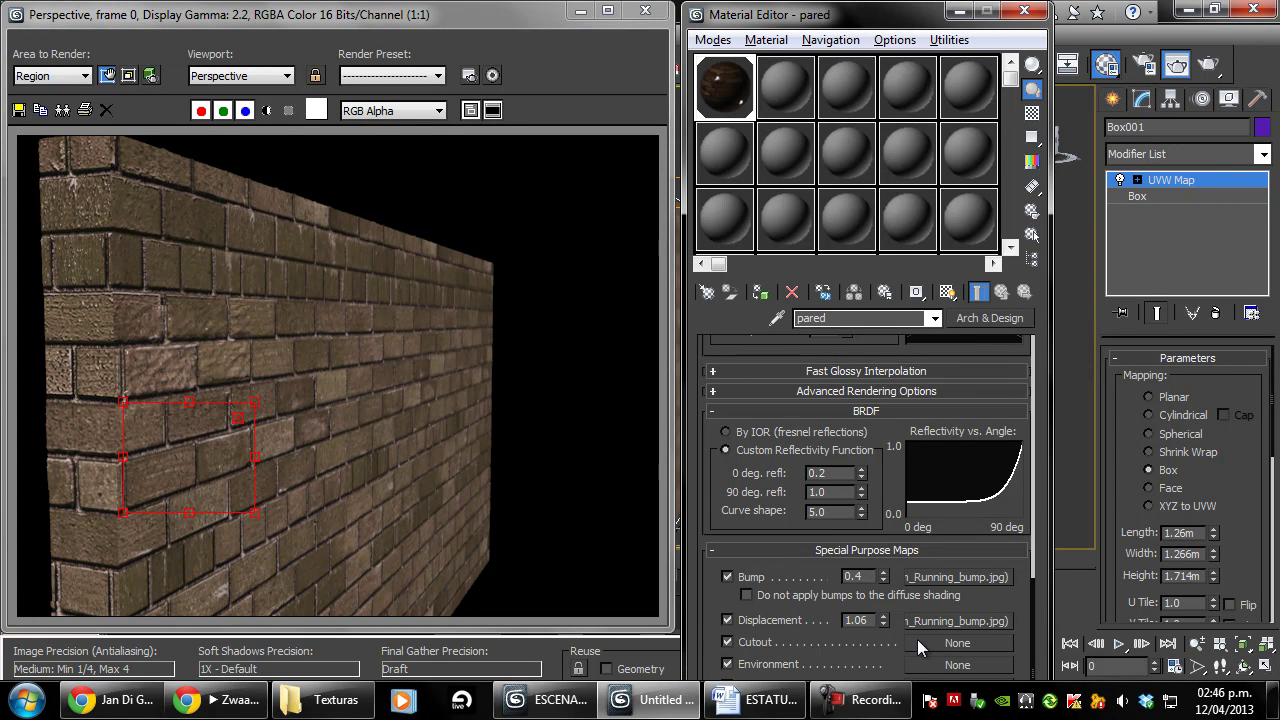
pyautogui.moveTo(884, 622); pyautogui.dragTo(904, 676)
pyautogui.click(1209, 64)
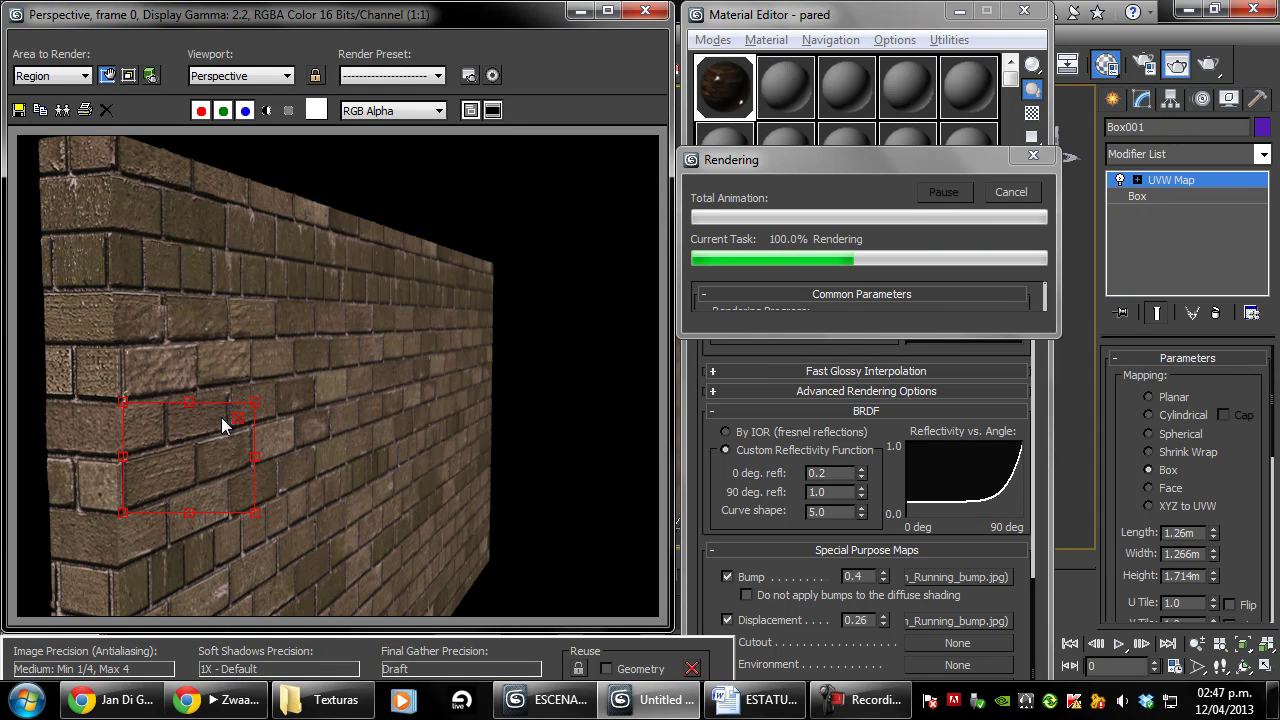
pyautogui.moveTo(211, 414); pyautogui.dragTo(211, 222)
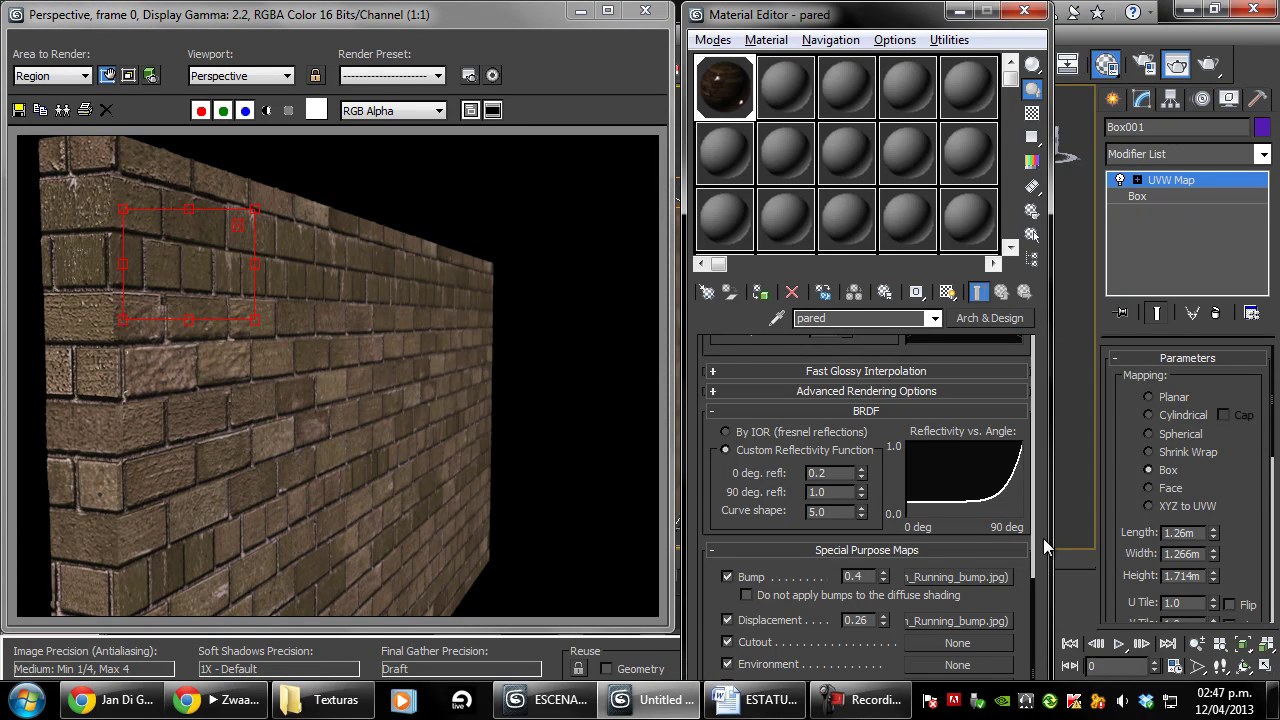
pyautogui.moveTo(1035, 593); pyautogui.dragTo(1048, 316)
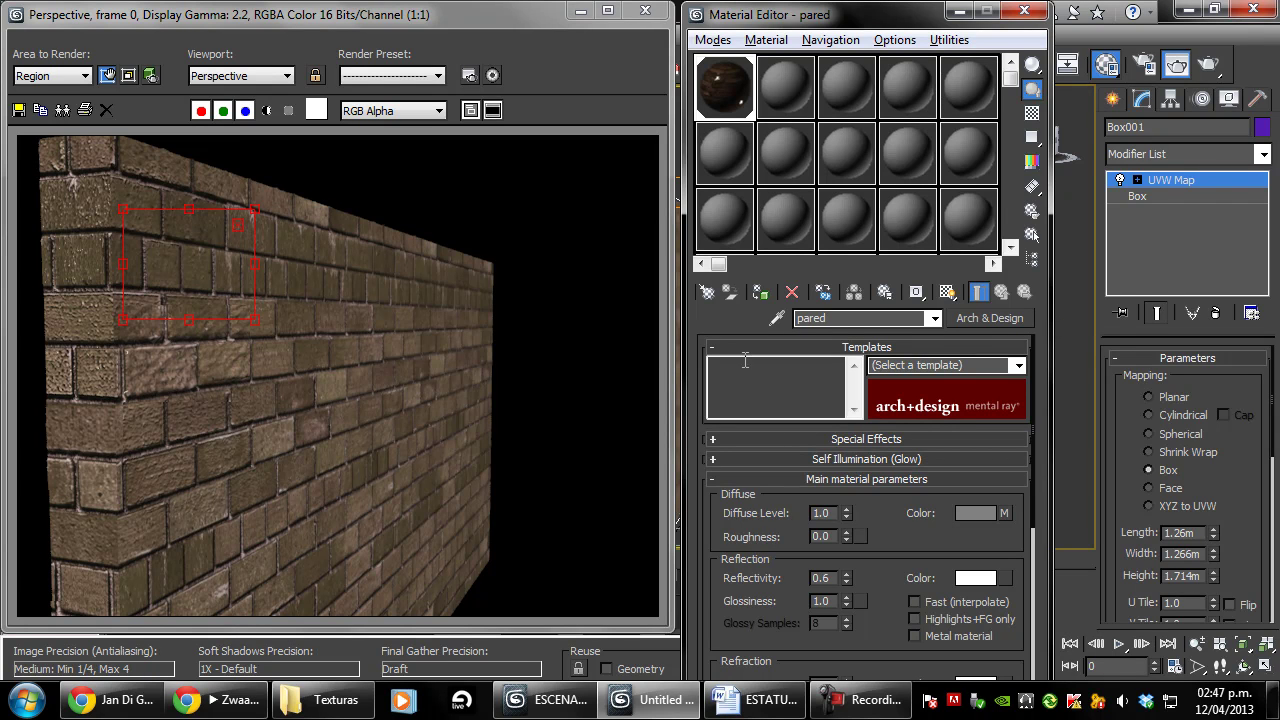